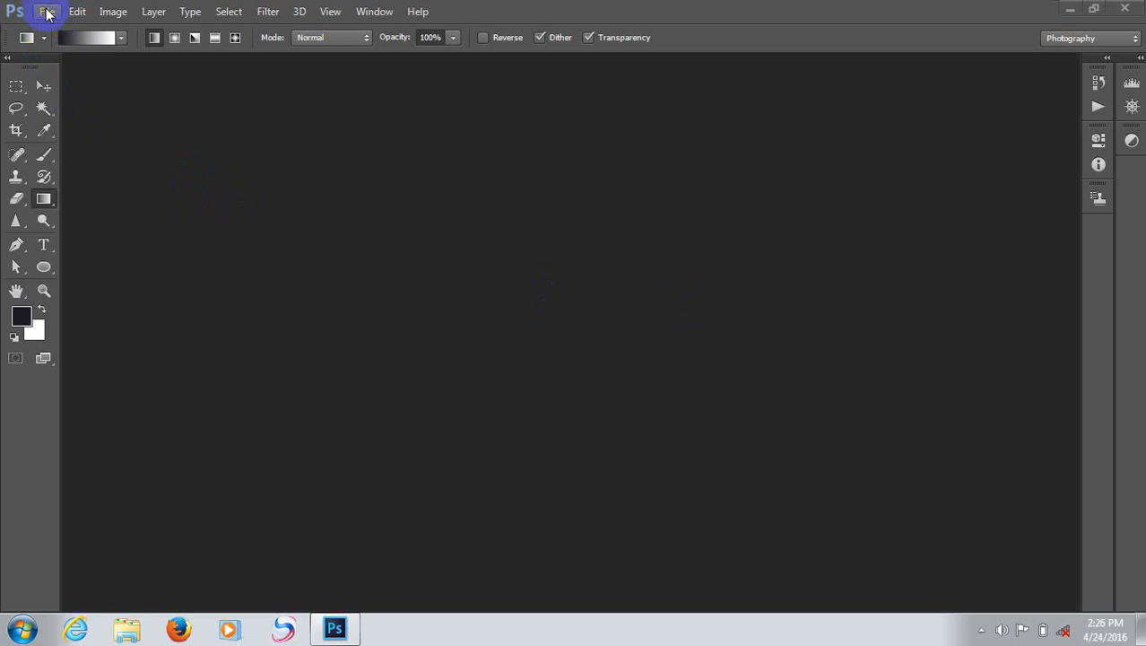
Step: Create a new 1200 × 800 pixel document at 72 pixels/inch in RGB Color with a white background
left_click(47, 12)
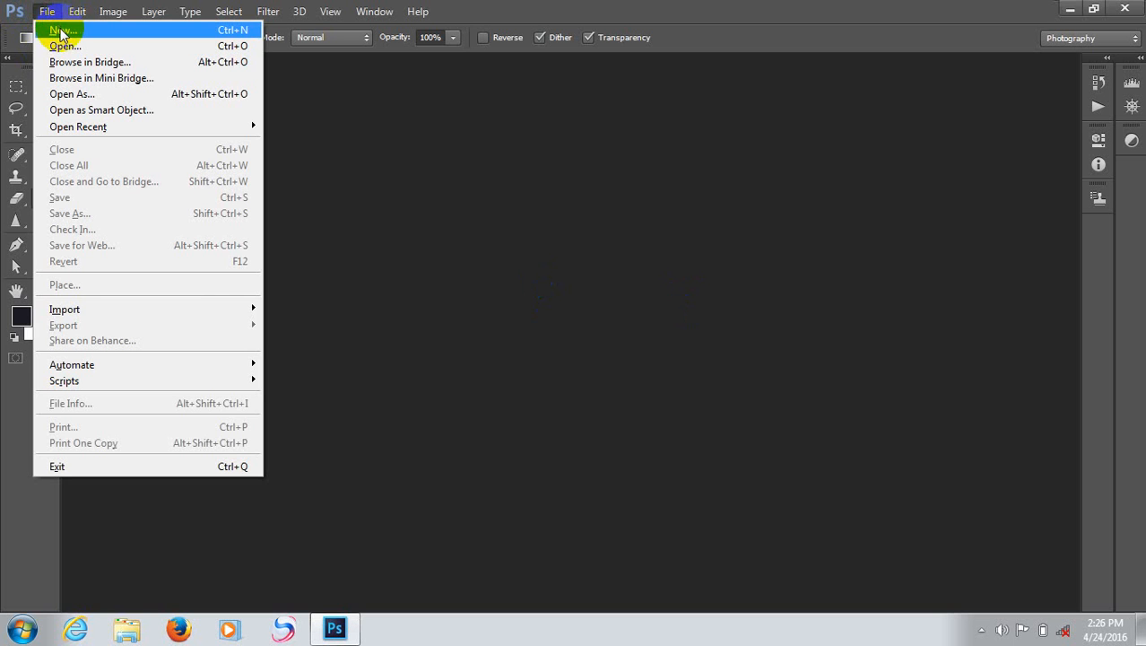
left_click(60, 28)
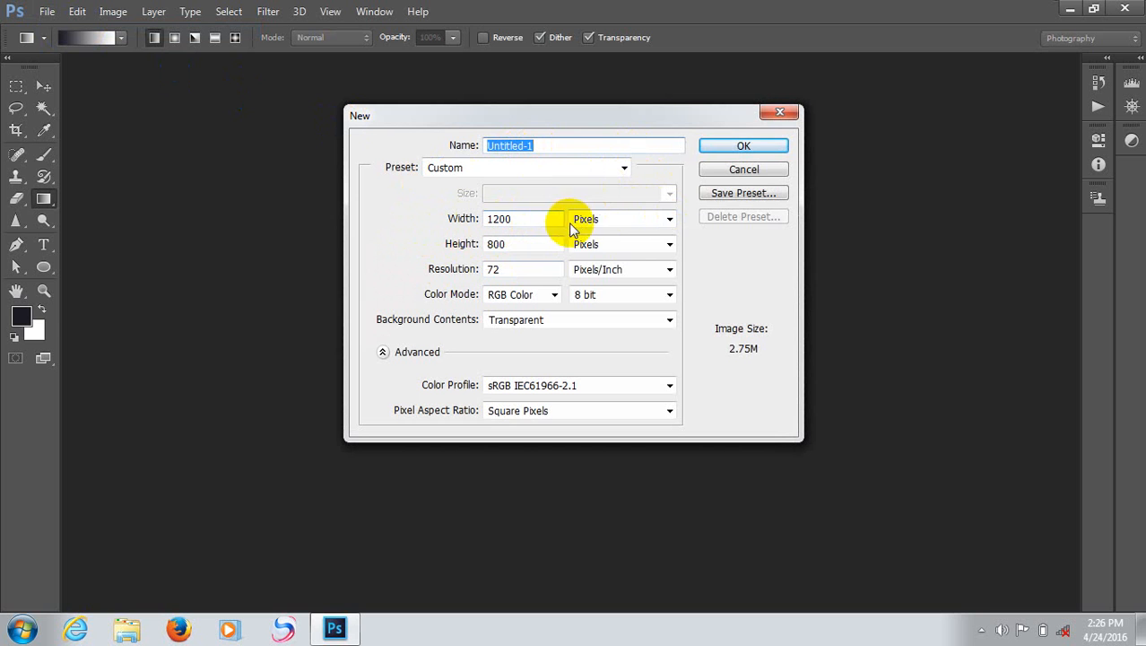
left_click(670, 220)
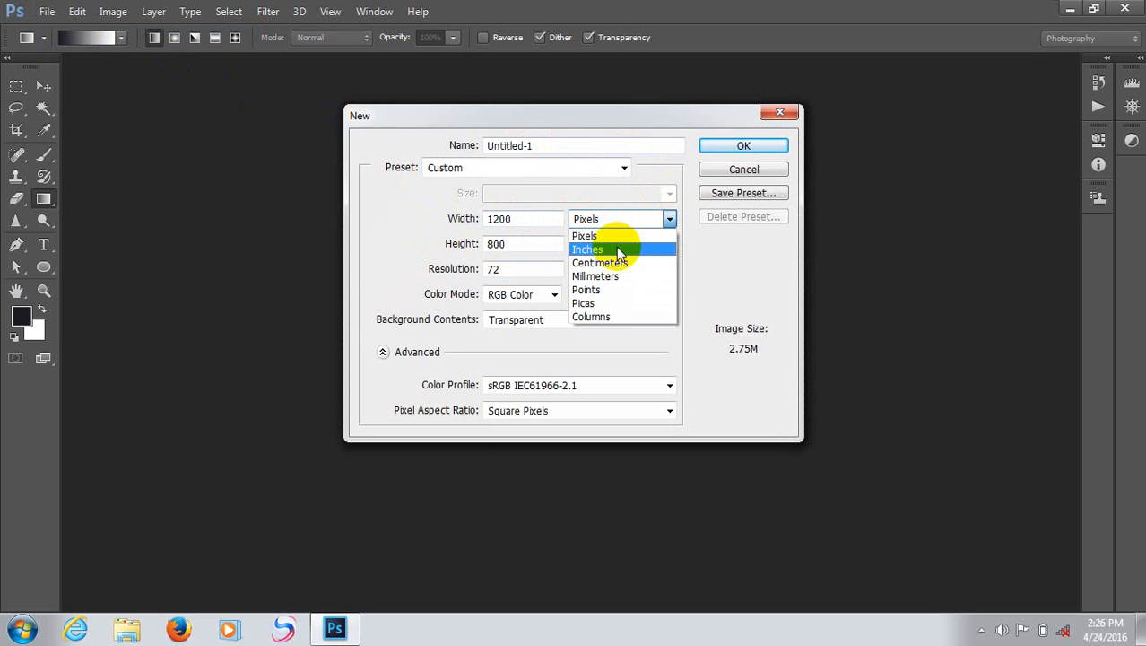
left_click(668, 218)
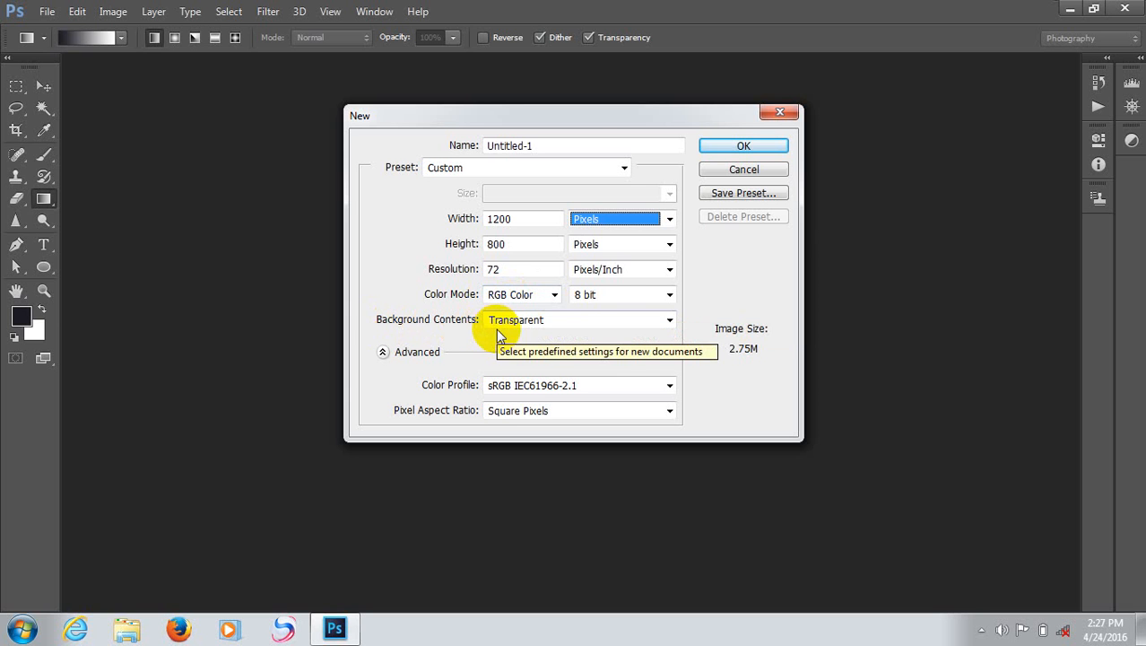
left_click(670, 321)
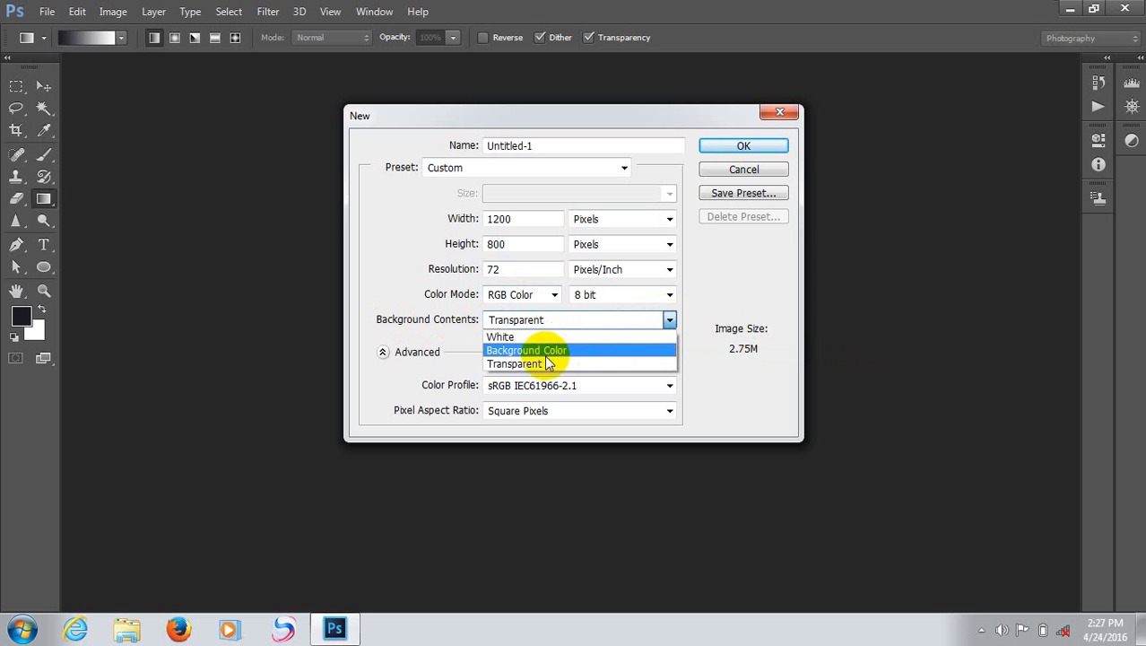
left_click(597, 338)
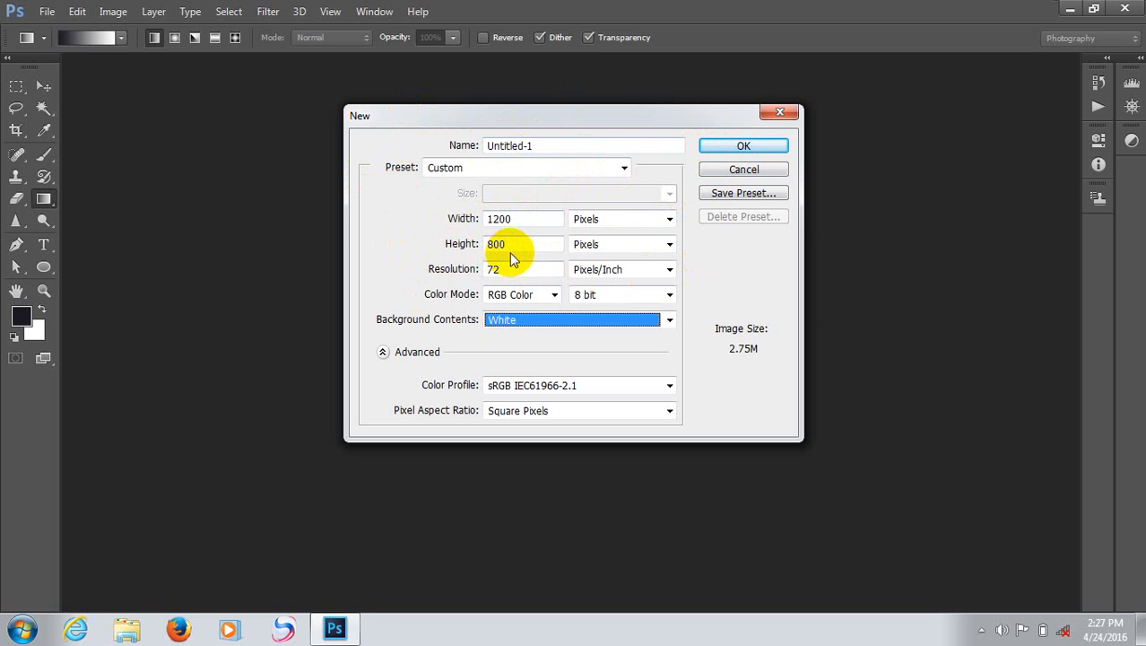
left_click(747, 147)
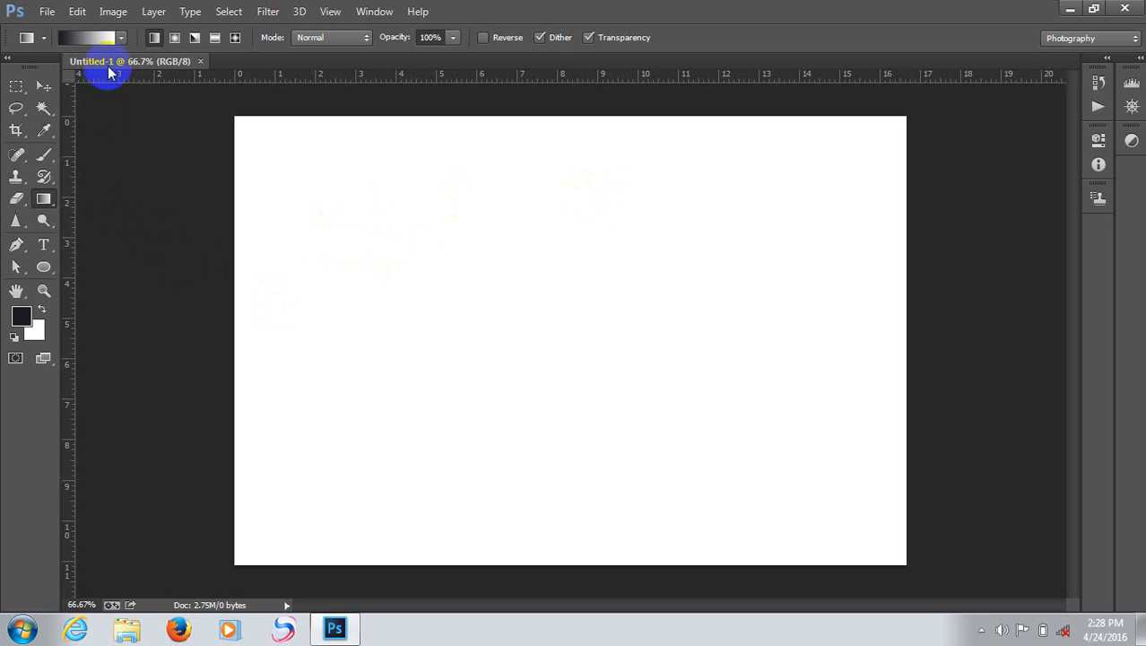
Step: Look through the gradient presets and the marquee tool variants, finishing on the Move tool
left_click(121, 39)
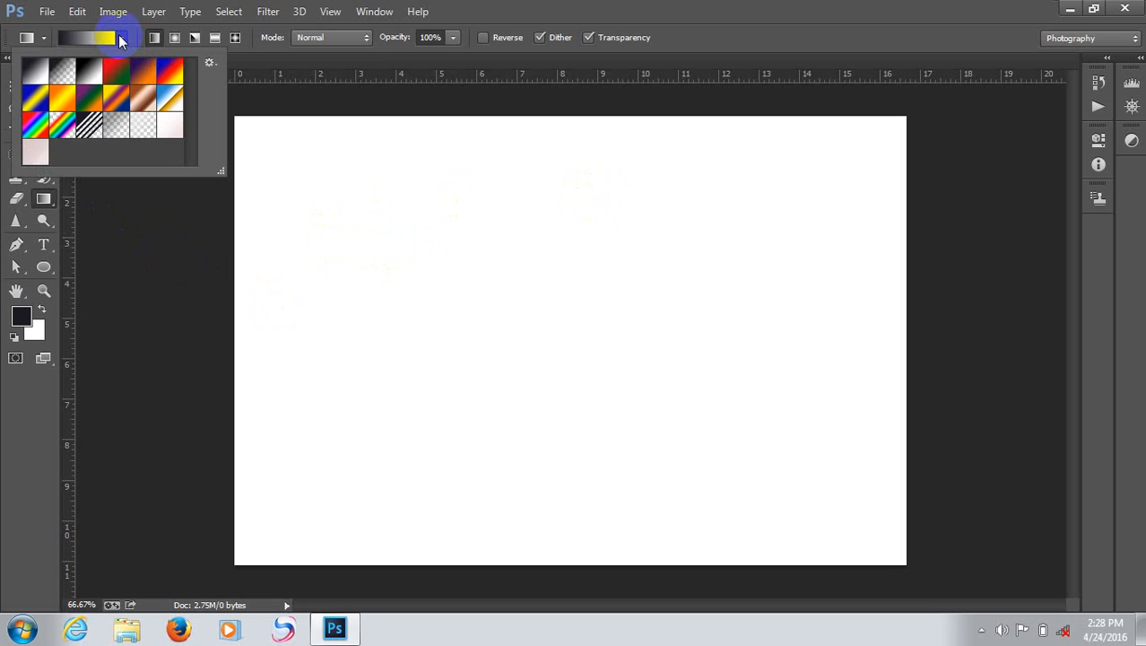
left_click(87, 246)
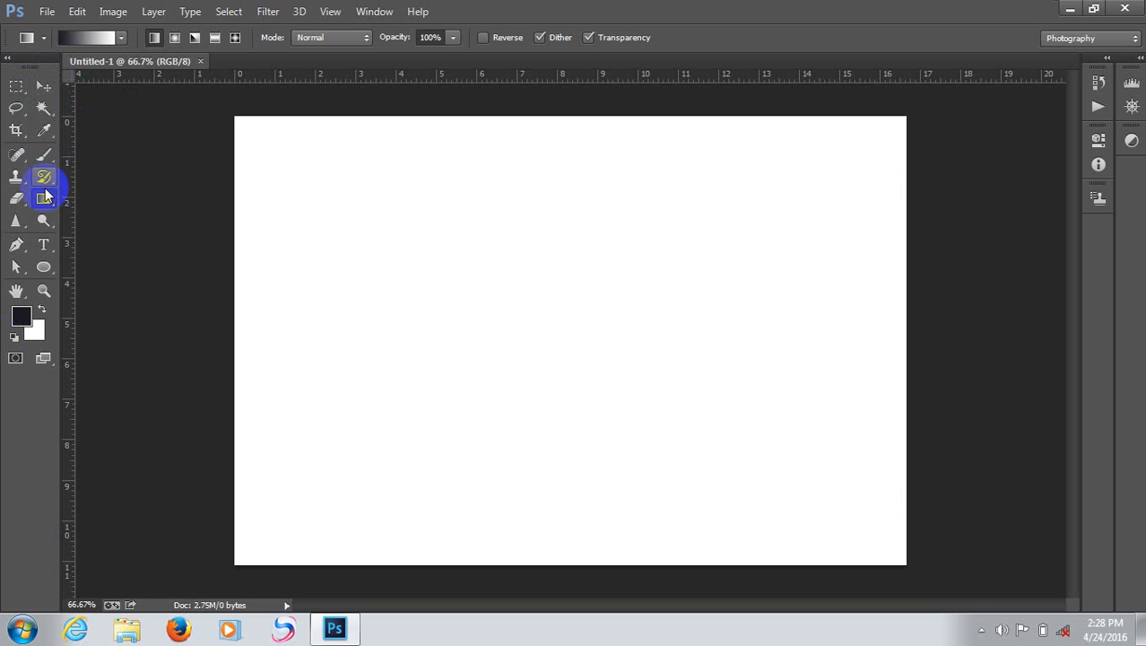
left_click(13, 92)
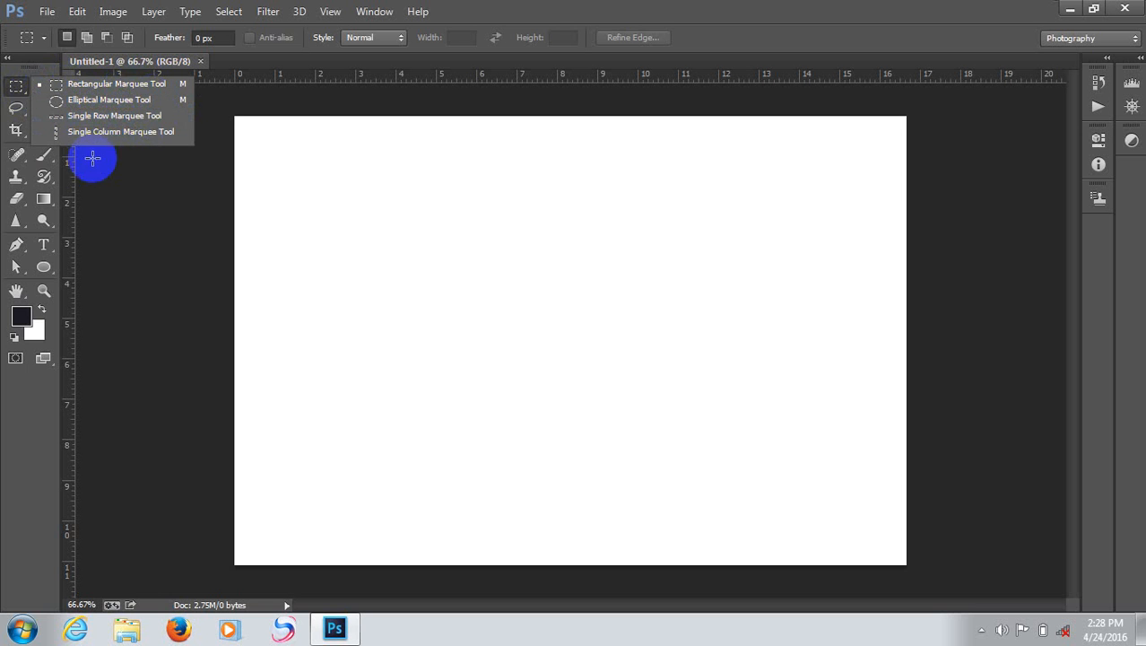
left_click(120, 168)
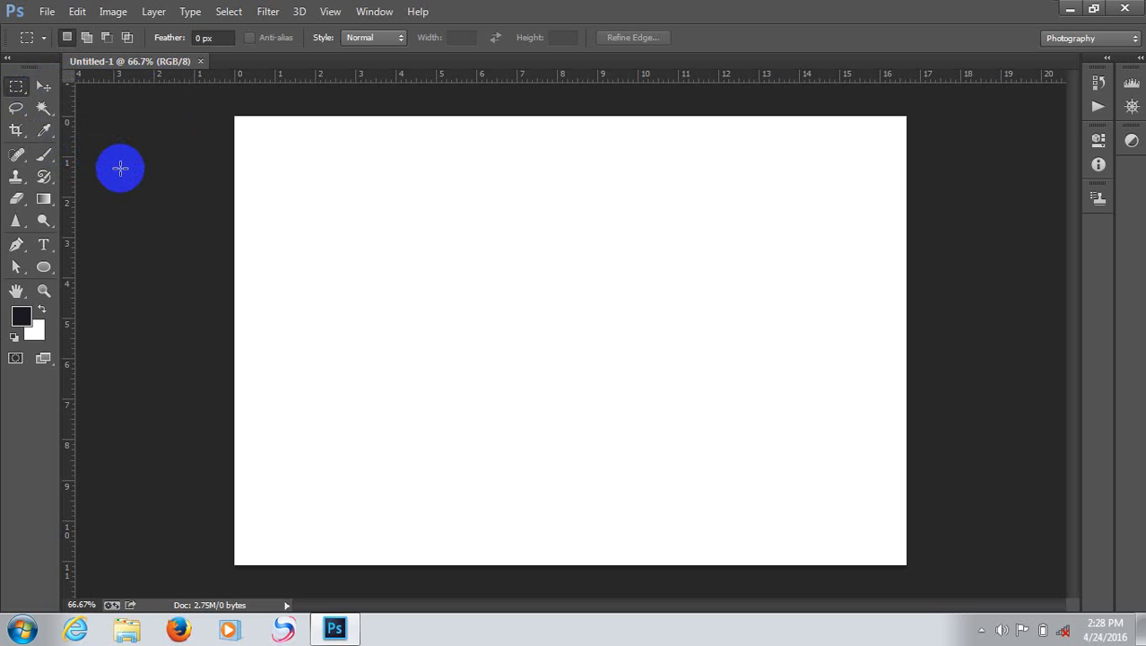
left_click(47, 88)
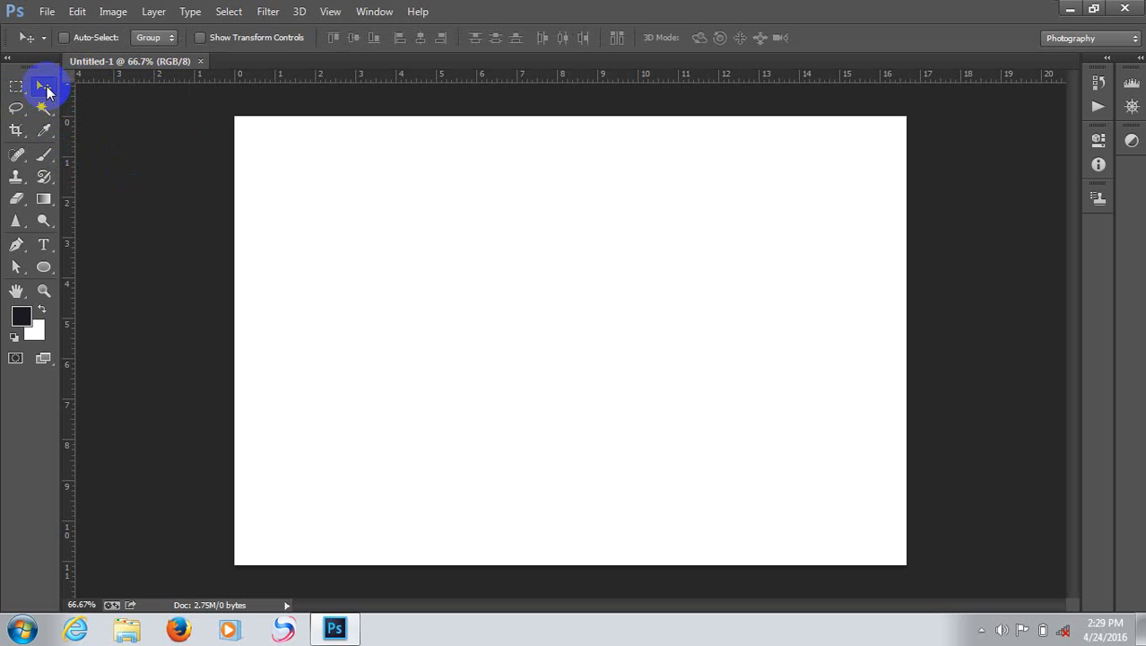
Step: Switch from the Lasso tool to the Polygonal Lasso tool and show the available lasso variants
left_click_drag(24, 110, 68, 108)
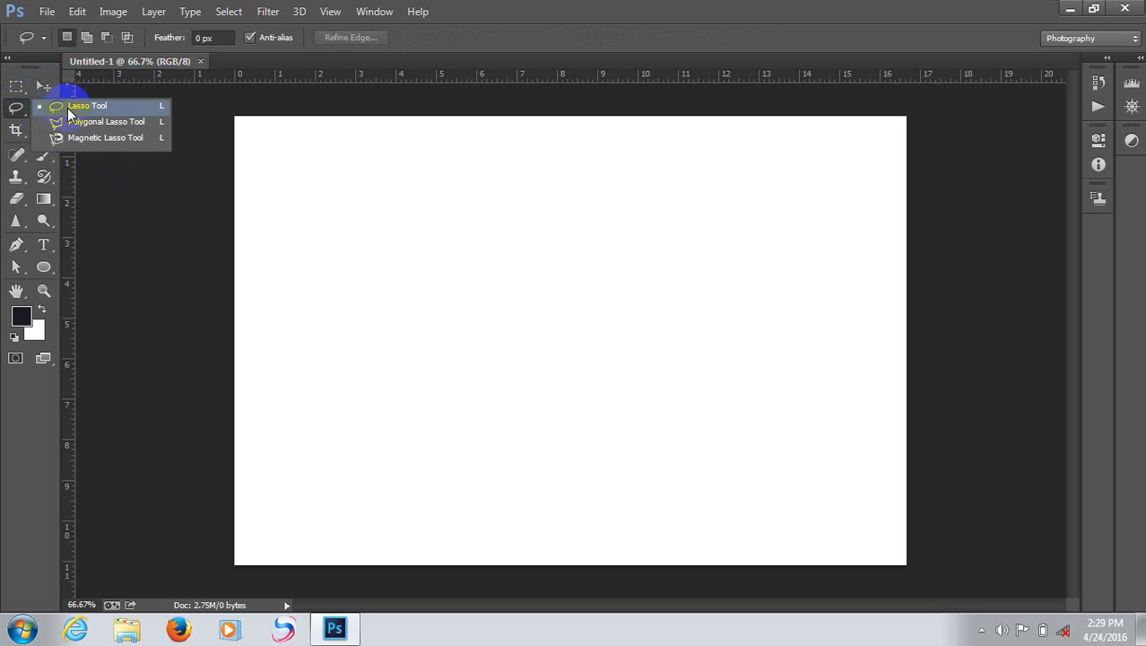
left_click(126, 122)
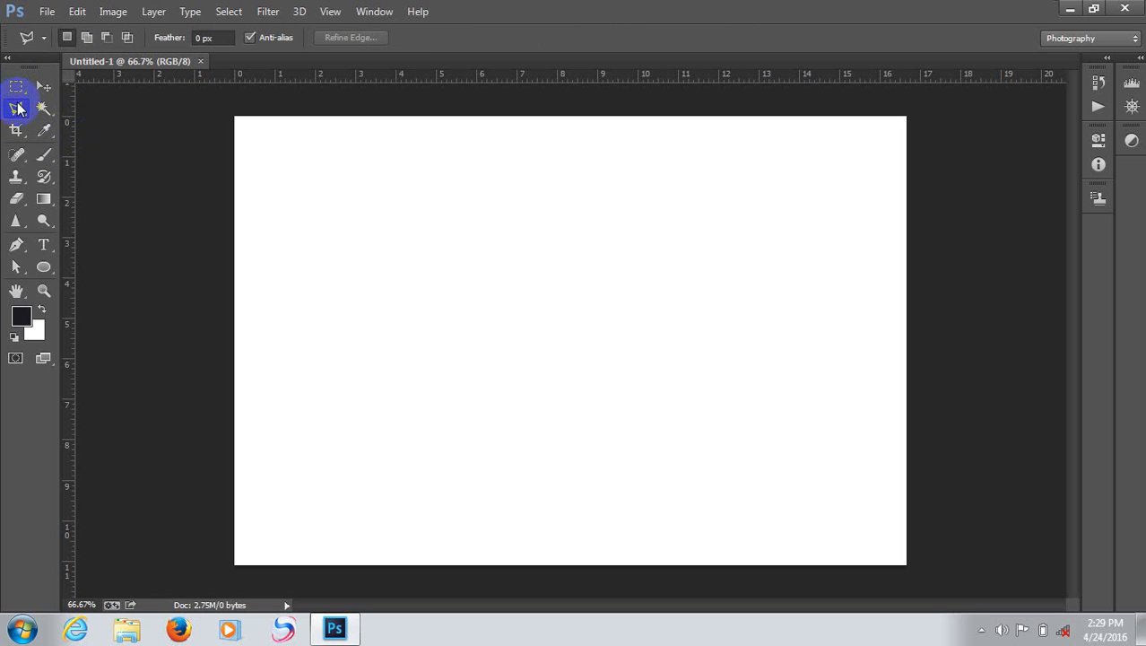
right_click(18, 108)
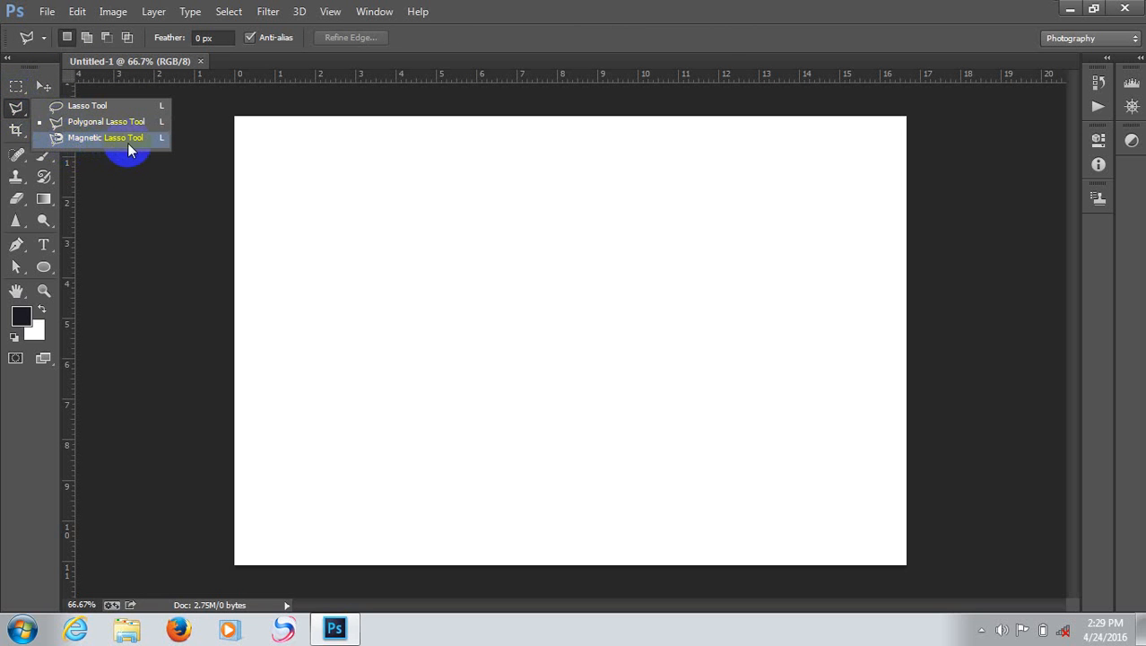
left_click(116, 179)
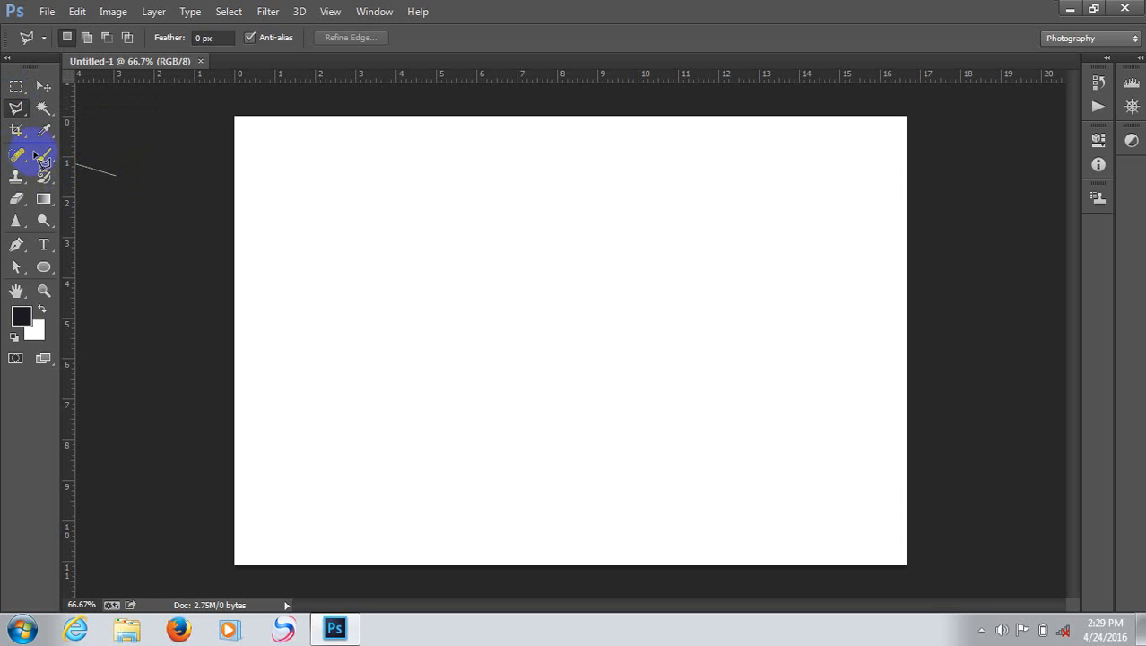
left_click(41, 81)
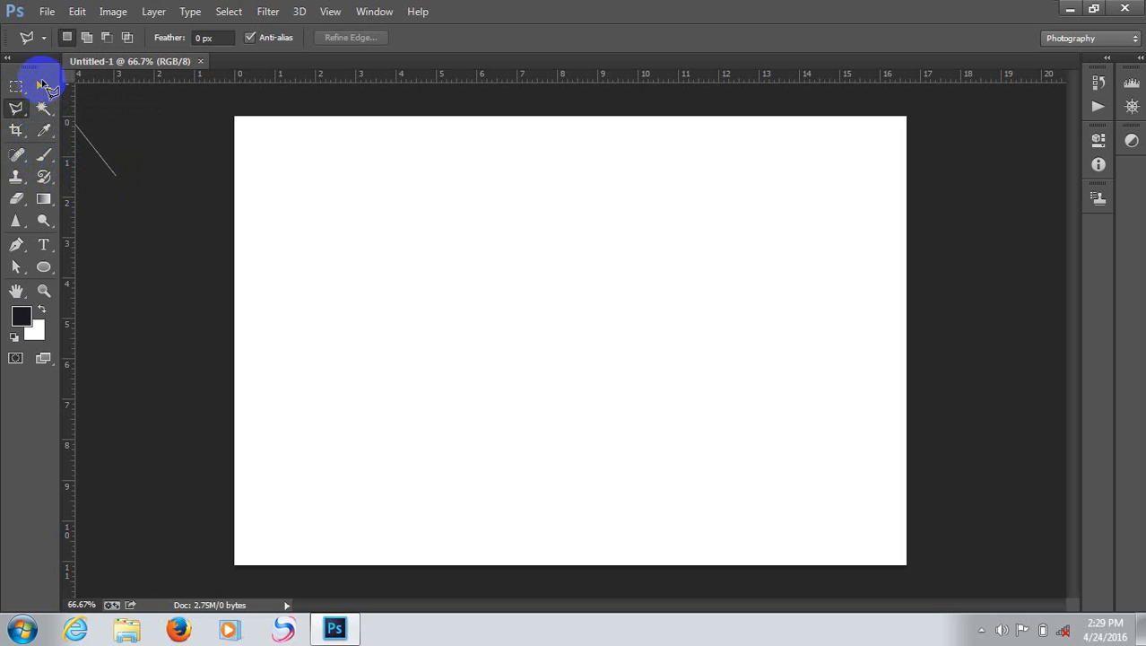
left_click(41, 86)
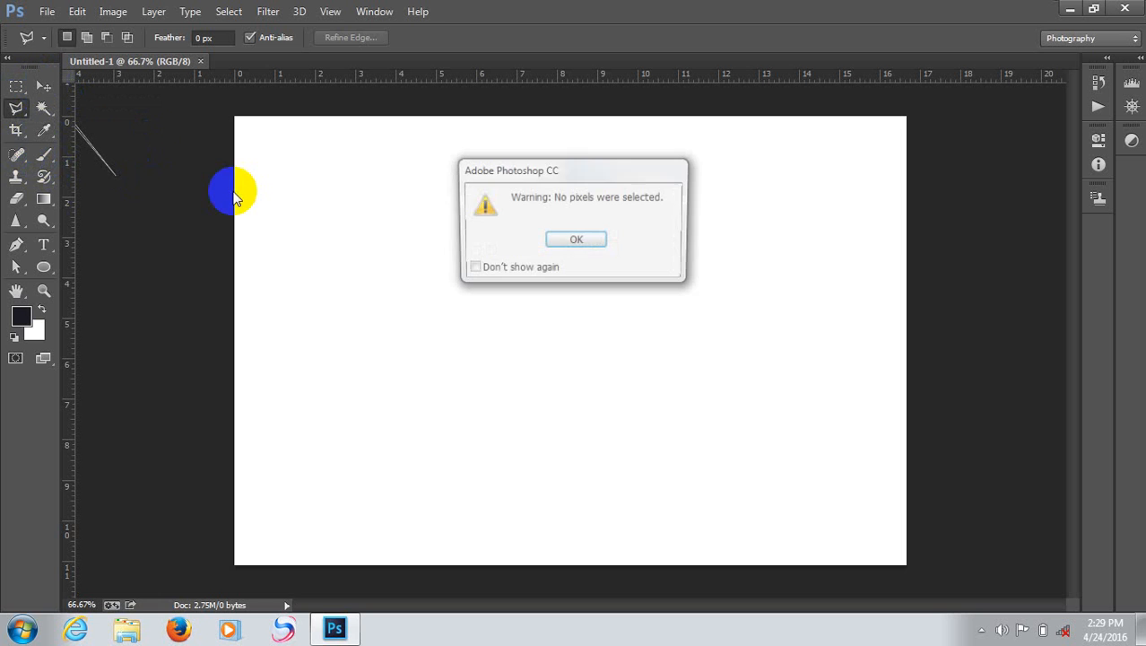
left_click(563, 242)
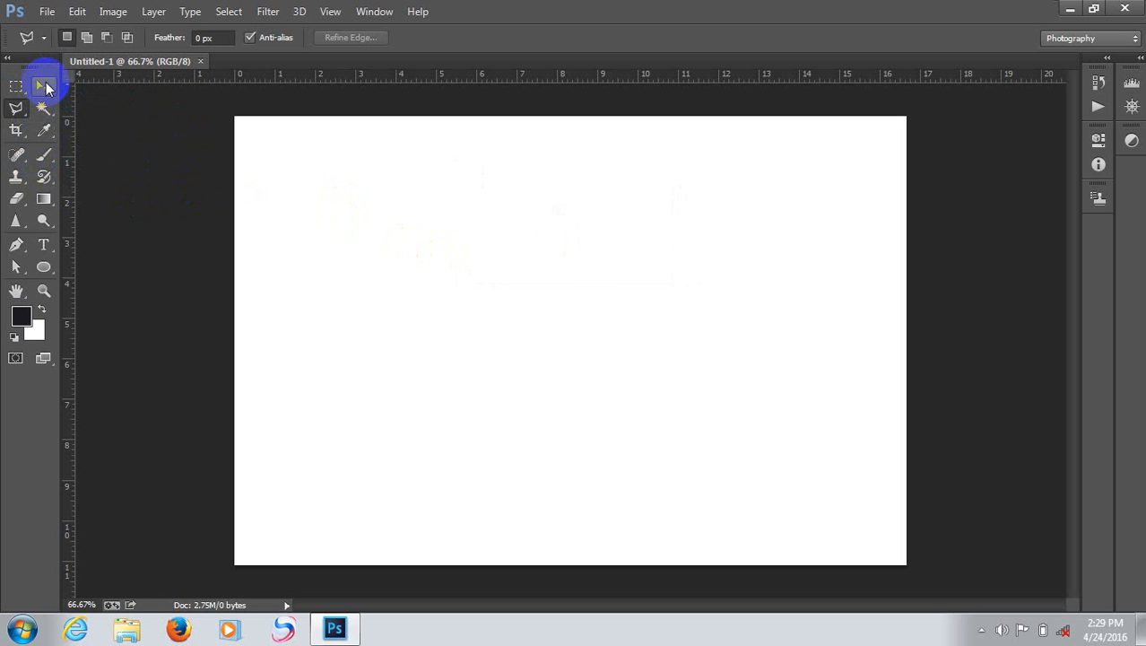
Step: Look at the variants of the Spot Healing Brush and Clone Stamp tools
left_click(44, 85)
left_click(16, 156)
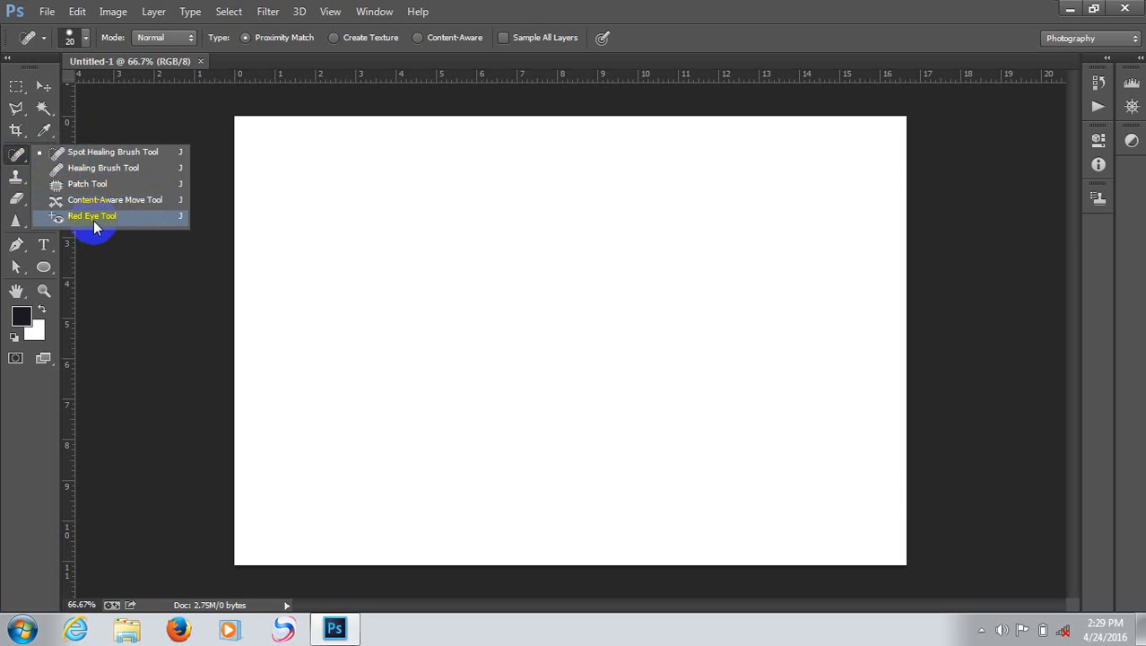
left_click(120, 243)
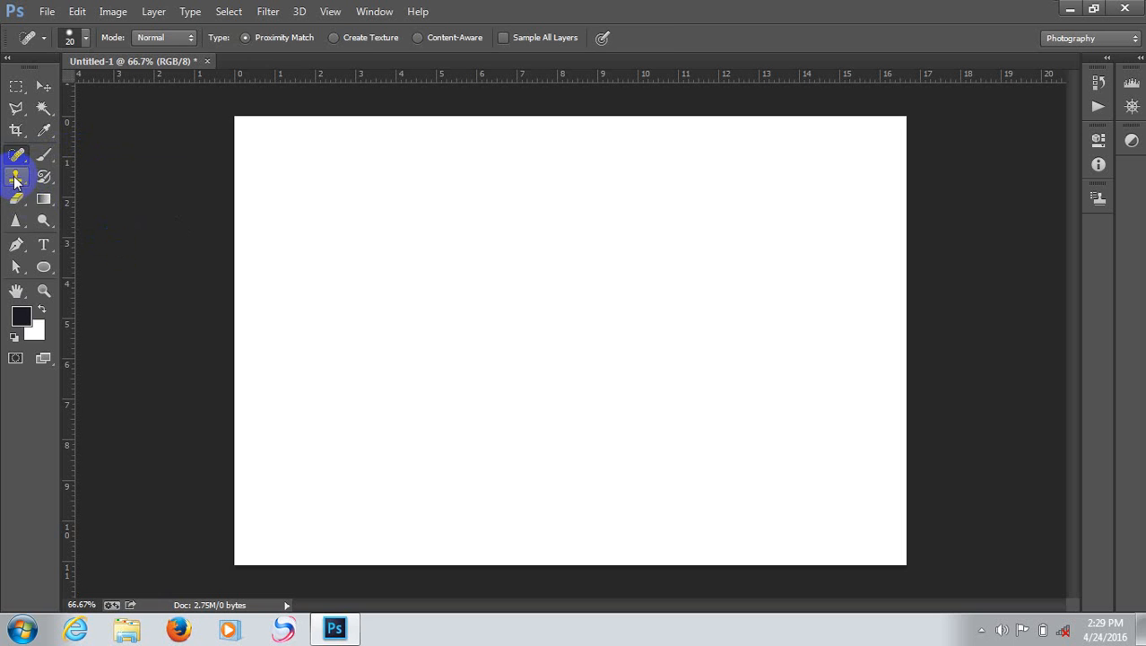
mouse_move(16, 179)
left_mouse_down()
mouse_move(51, 161)
mouse_move(88, 186)
mouse_move(81, 197)
mouse_move(97, 195)
mouse_move(12, 217)
left_mouse_up()
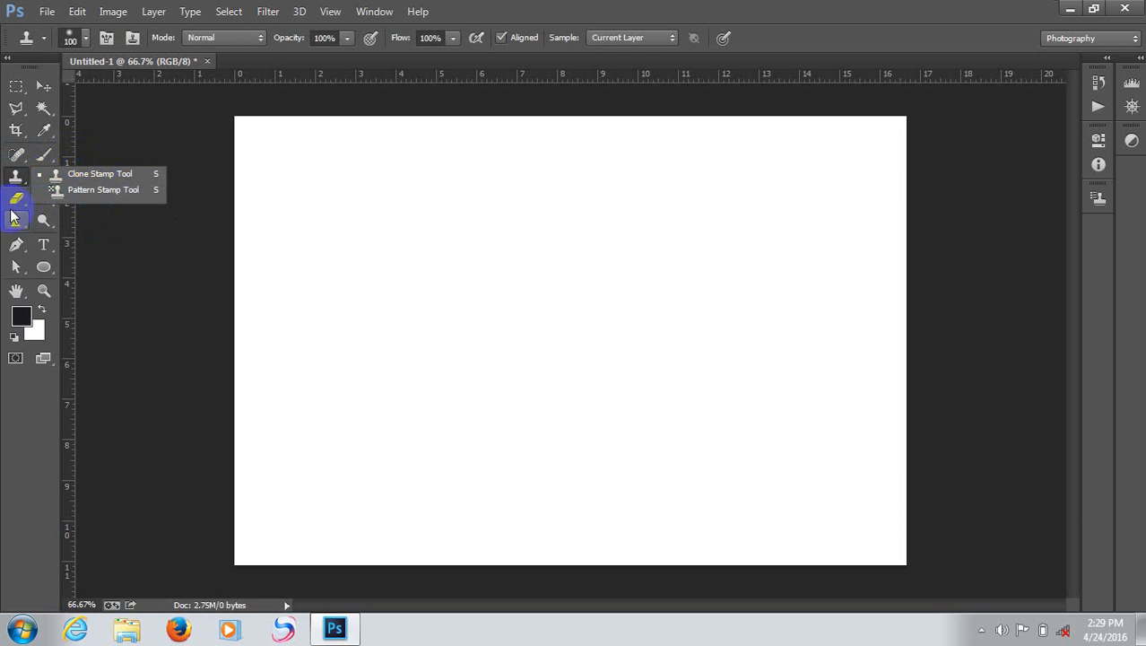
left_click(143, 232)
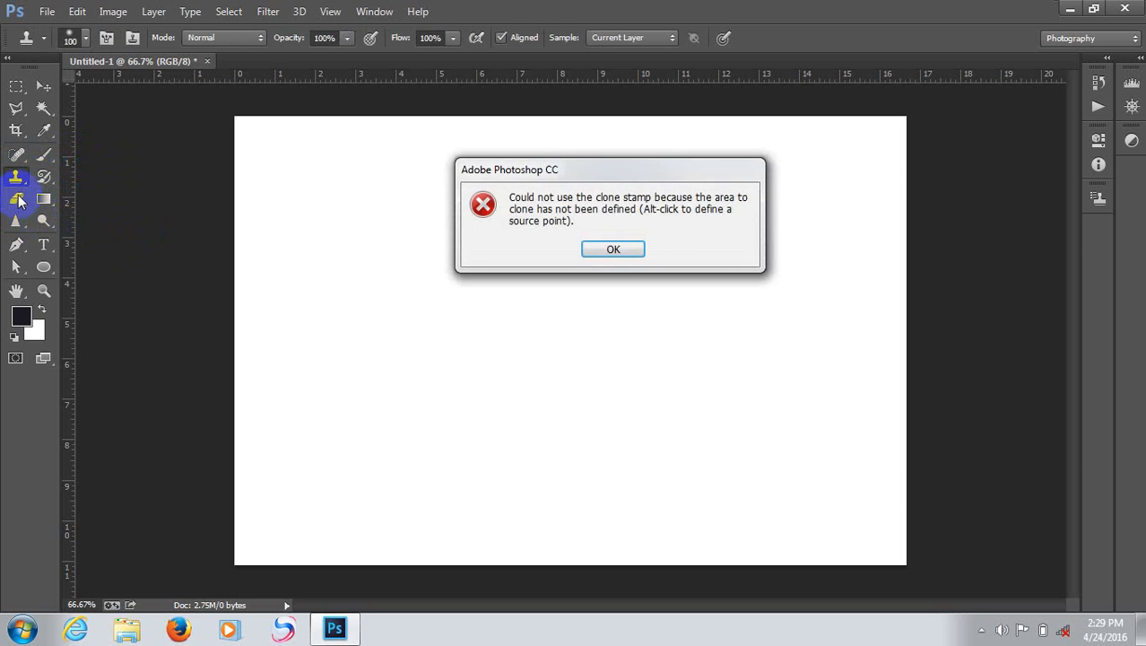
left_click(600, 249)
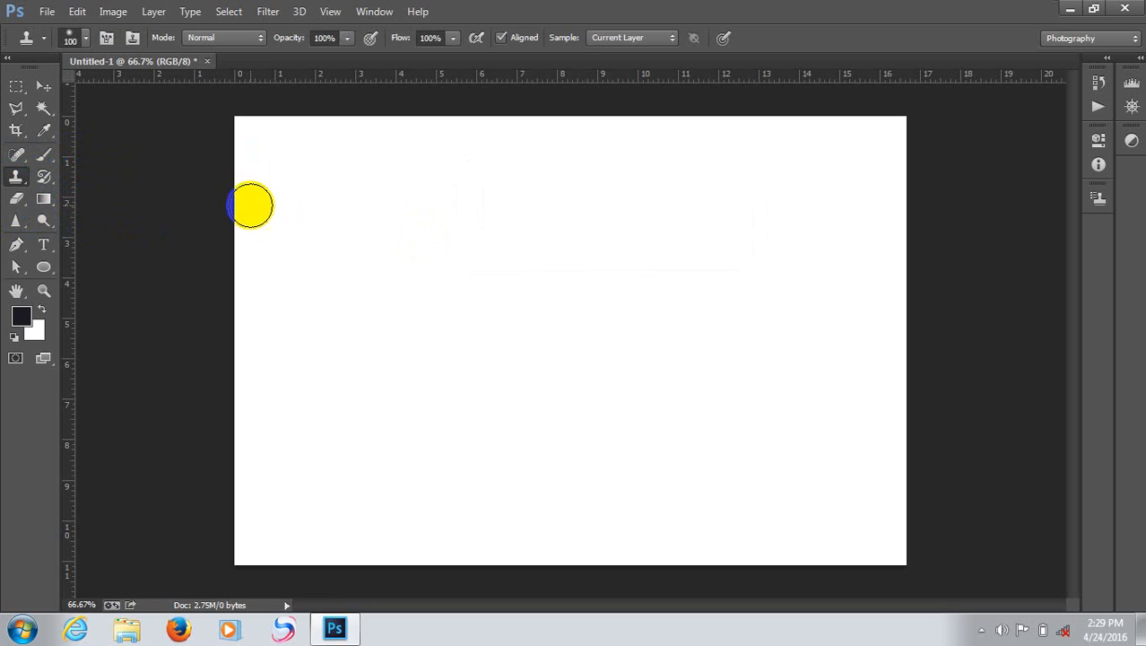
Step: Look at the Eraser tool variants, including the Background Eraser and Magic Eraser
left_click(20, 207)
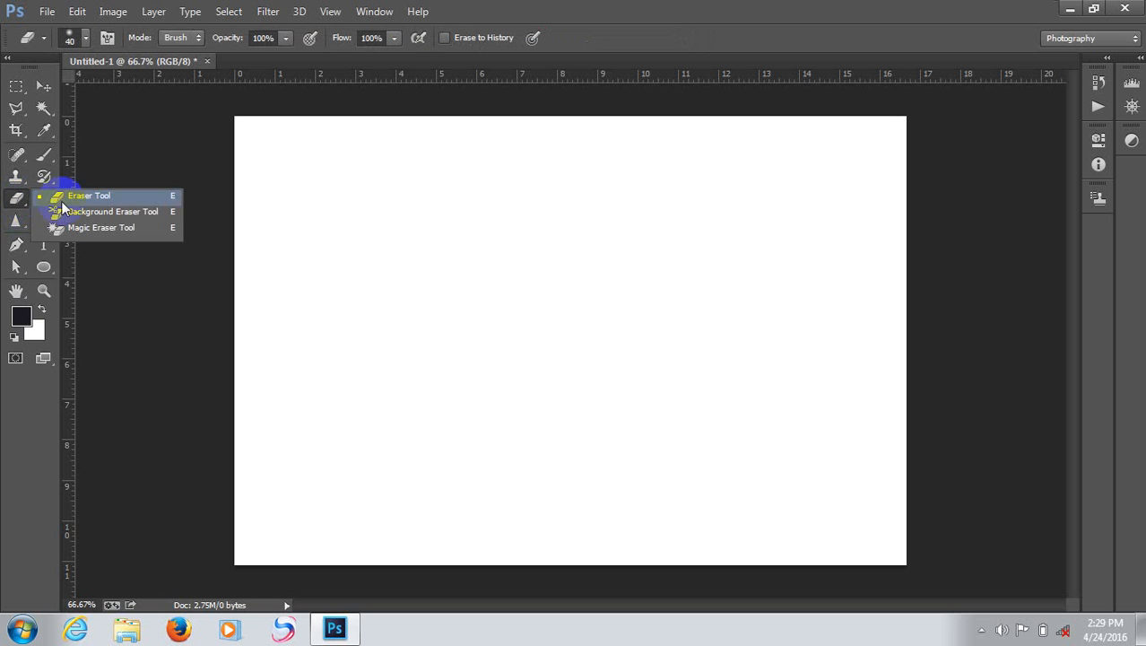
left_click(108, 231)
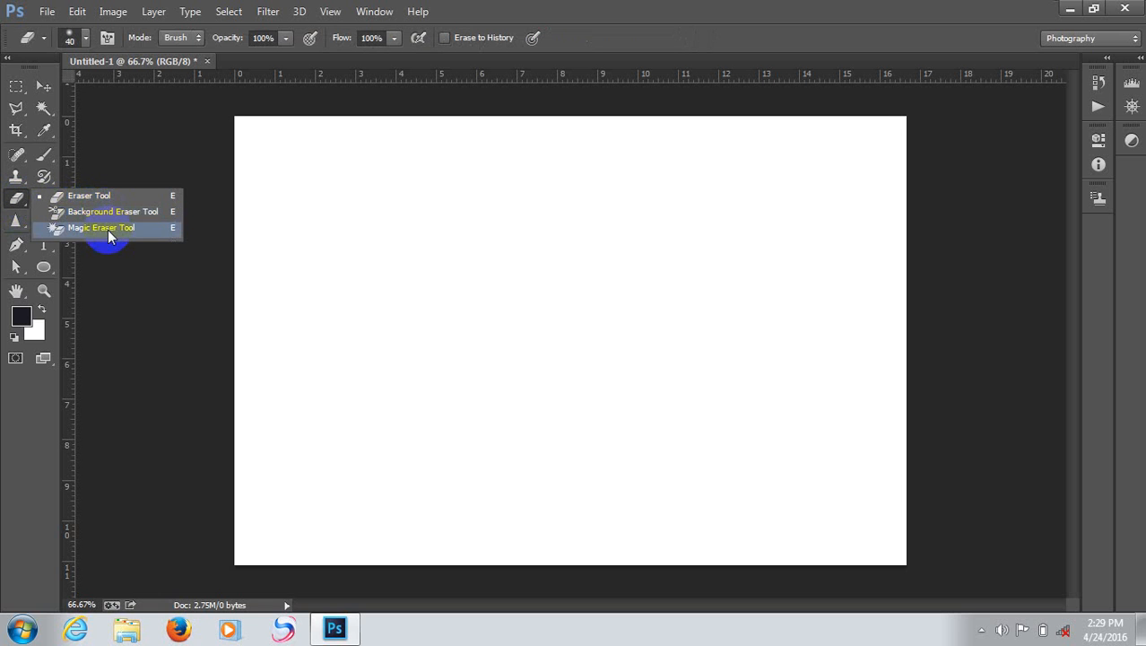
left_click(123, 296)
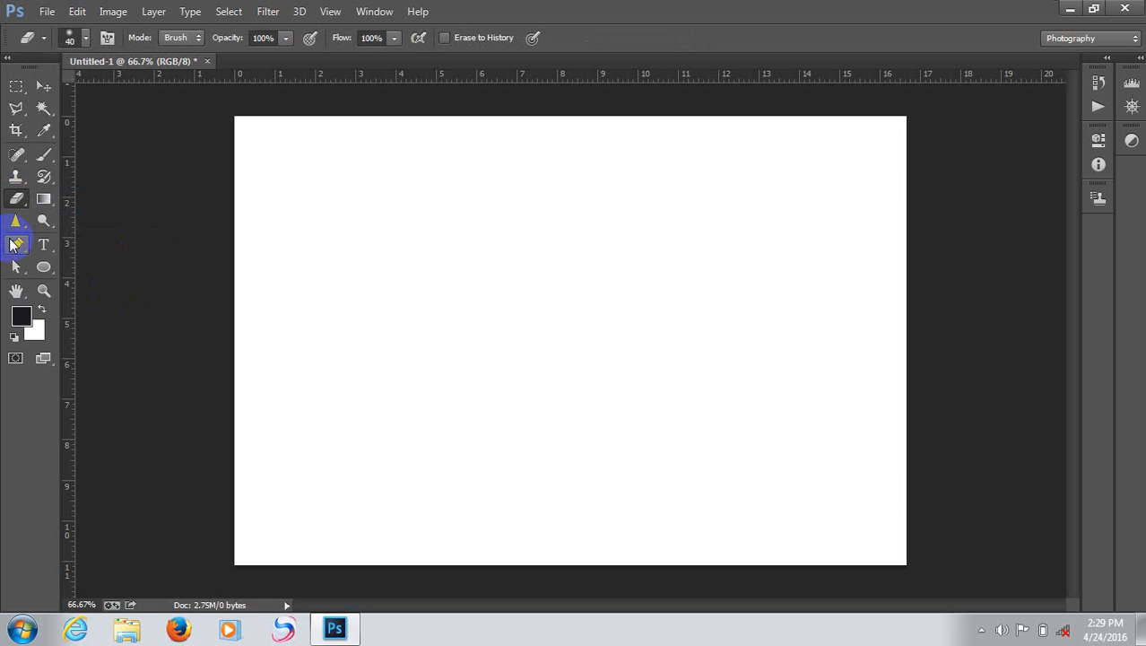
Step: Look at the variants of the Pen tool and the Hand tool
left_click(16, 244)
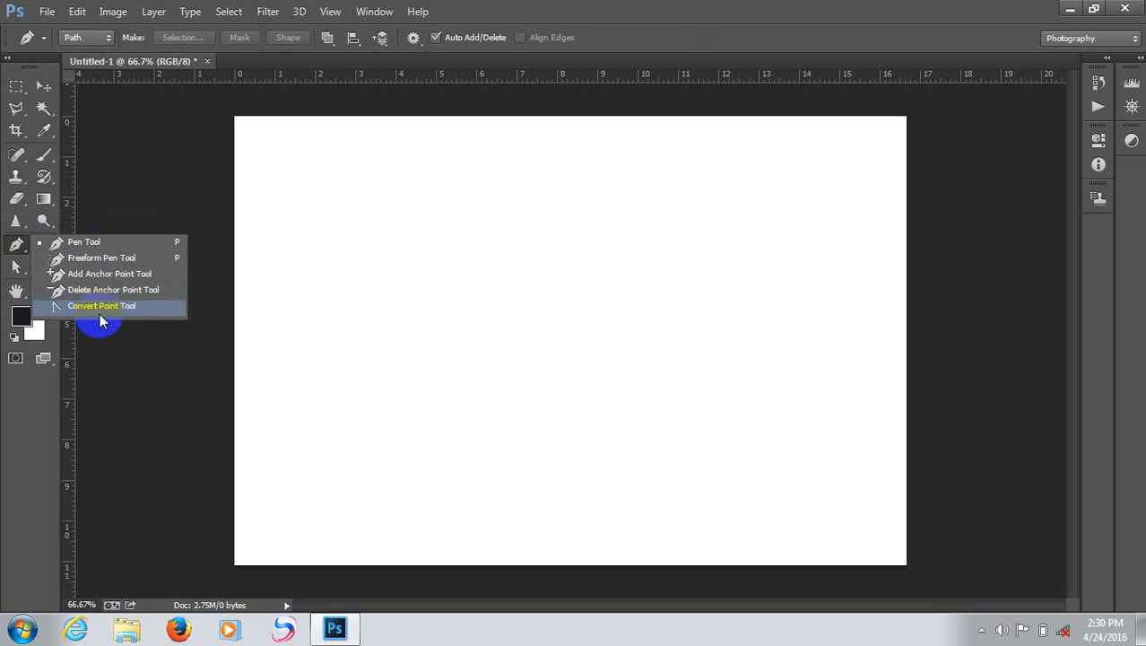
left_click(119, 342)
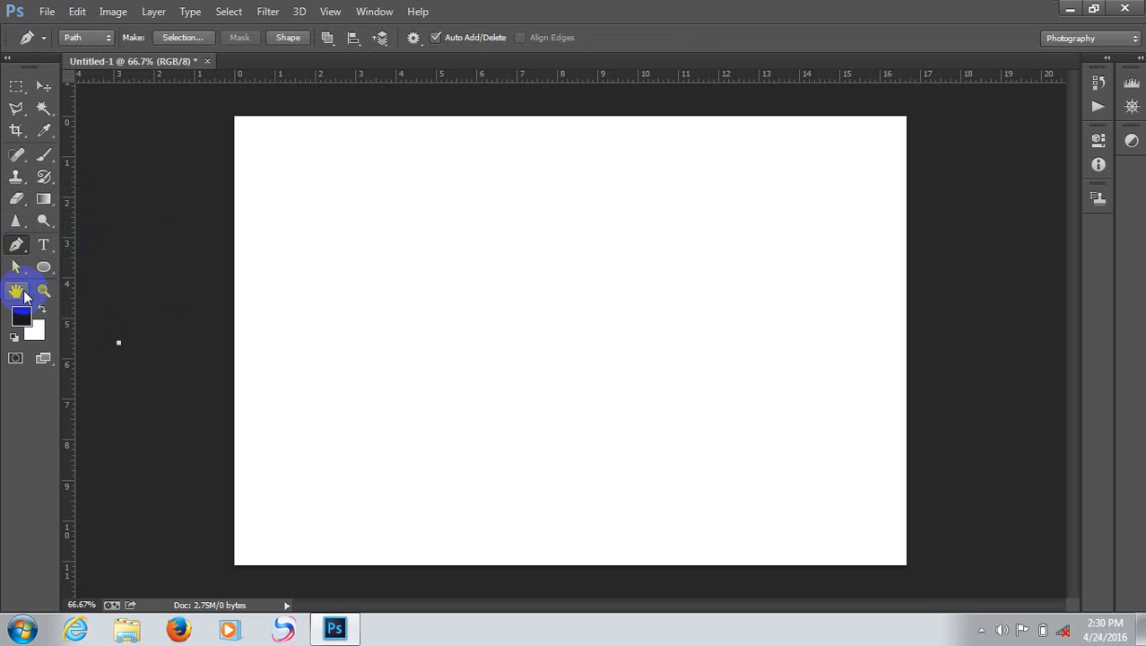
left_click(25, 296)
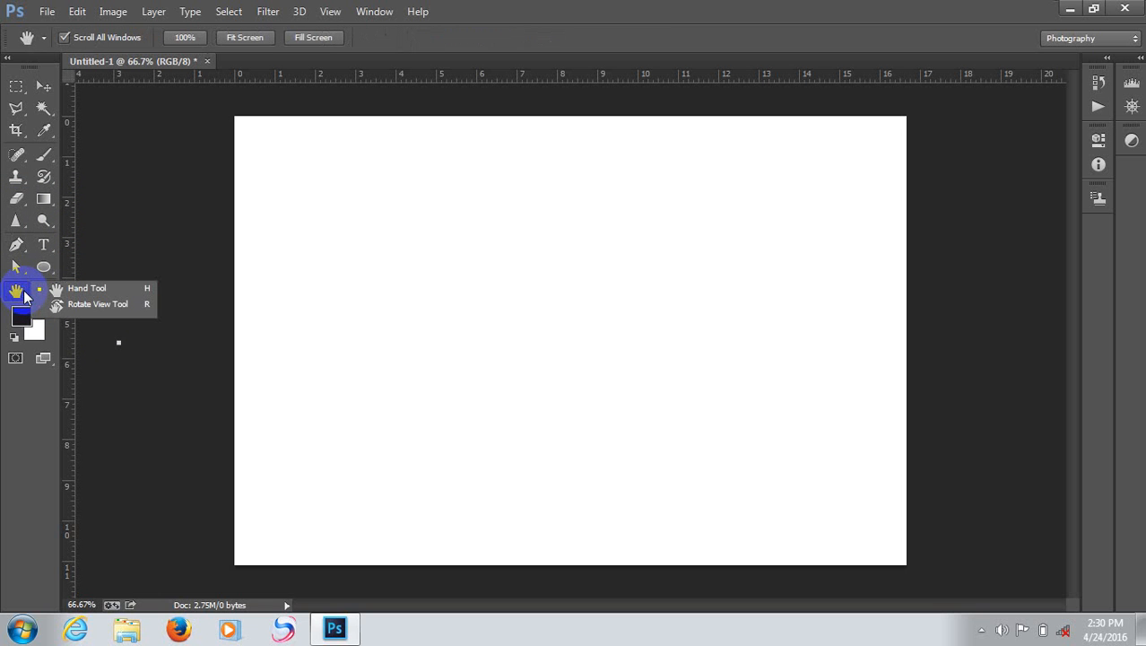
left_click(140, 249)
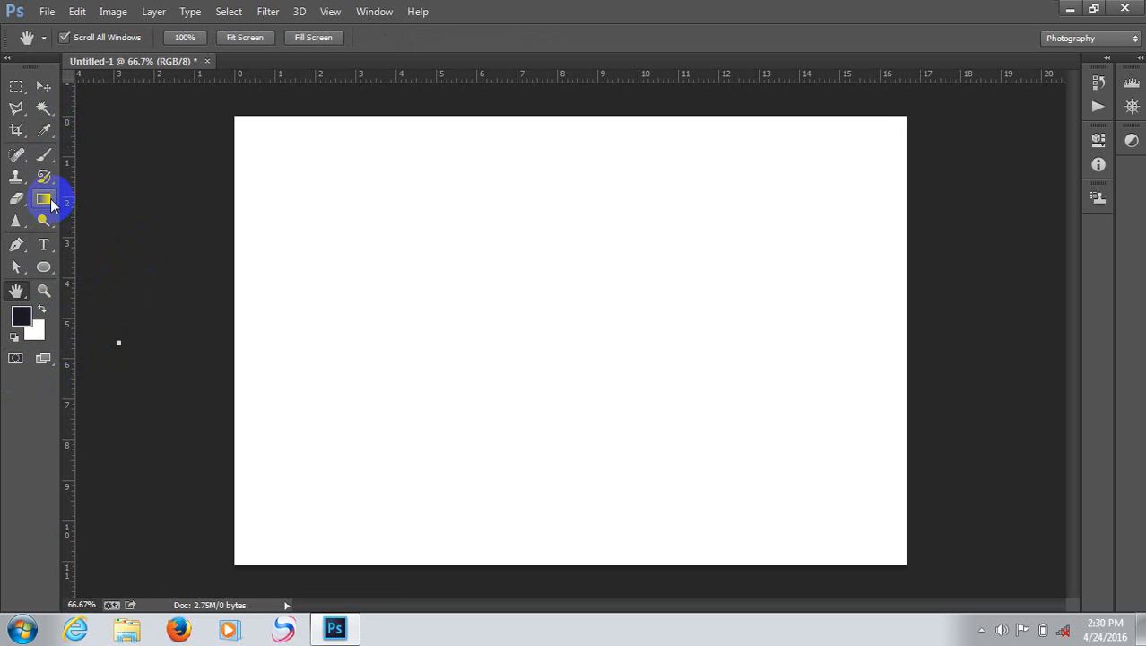
Step: Activate the Ellipse tool and show the shape tool variants, without creating an ellipse
left_click(50, 270)
left_click_drag(50, 274, 112, 185)
left_click(113, 185)
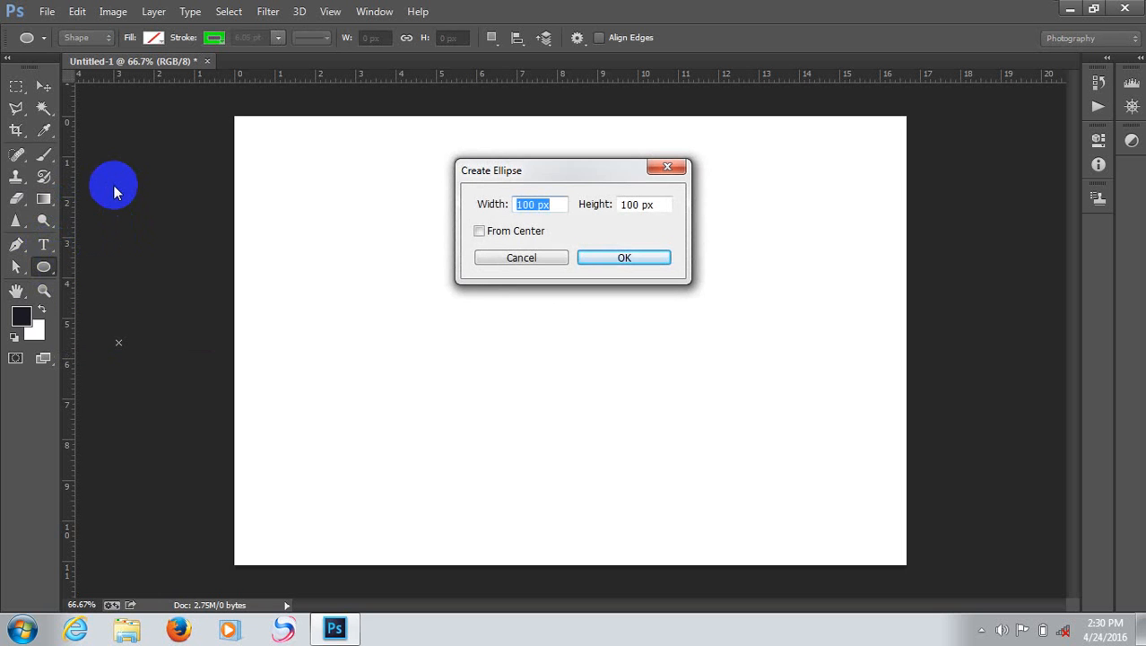
left_click(665, 168)
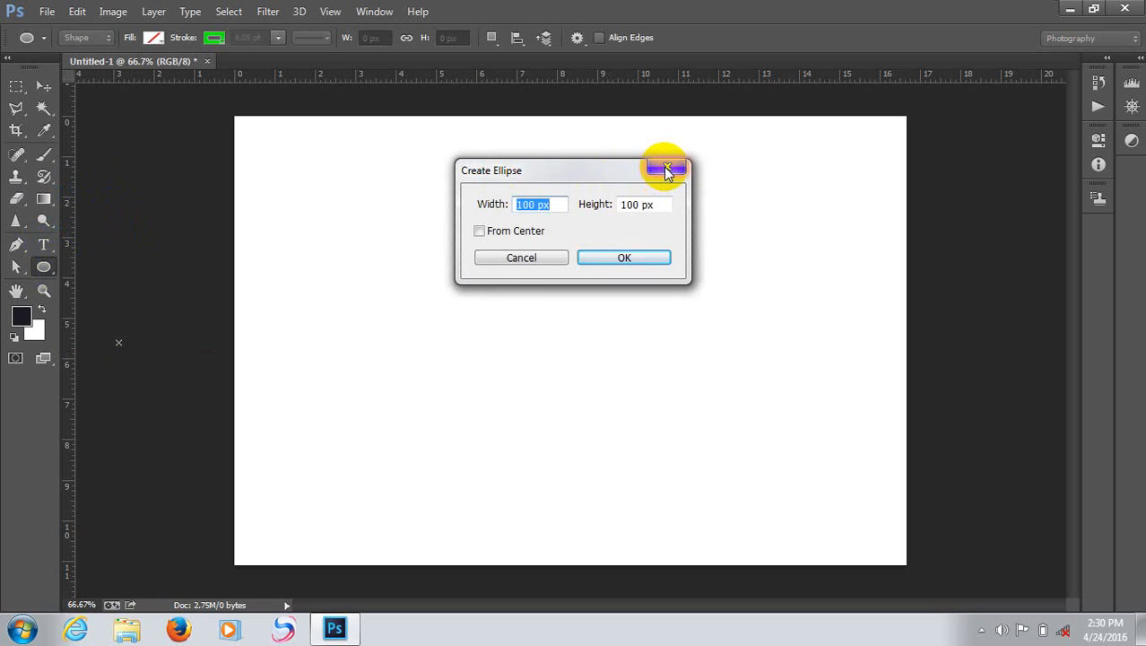
left_click(215, 39)
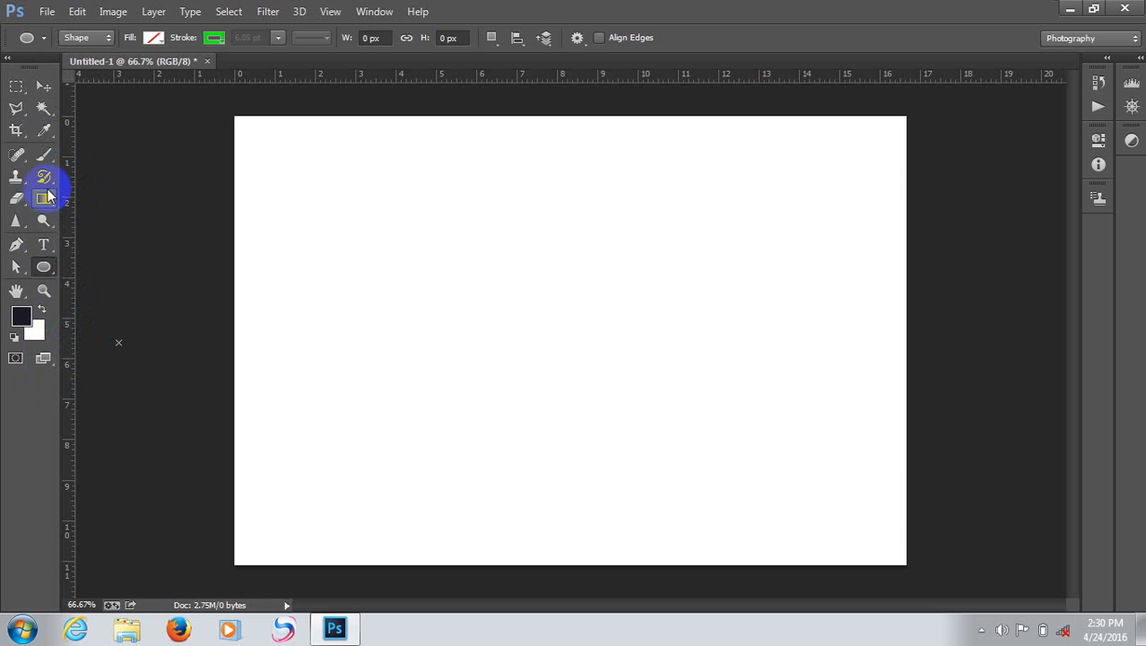
left_click(45, 268)
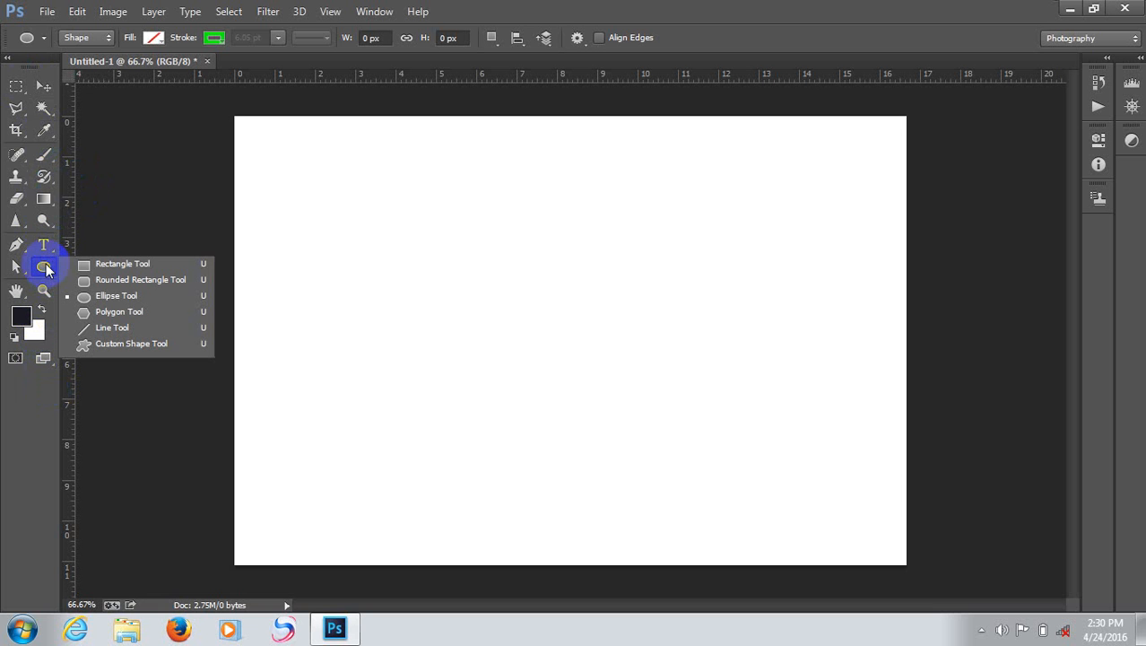
Step: Draw a green-outlined rectangle about 766 × 363 px and move it to about X 148 px, Y 168 px
left_click(107, 264)
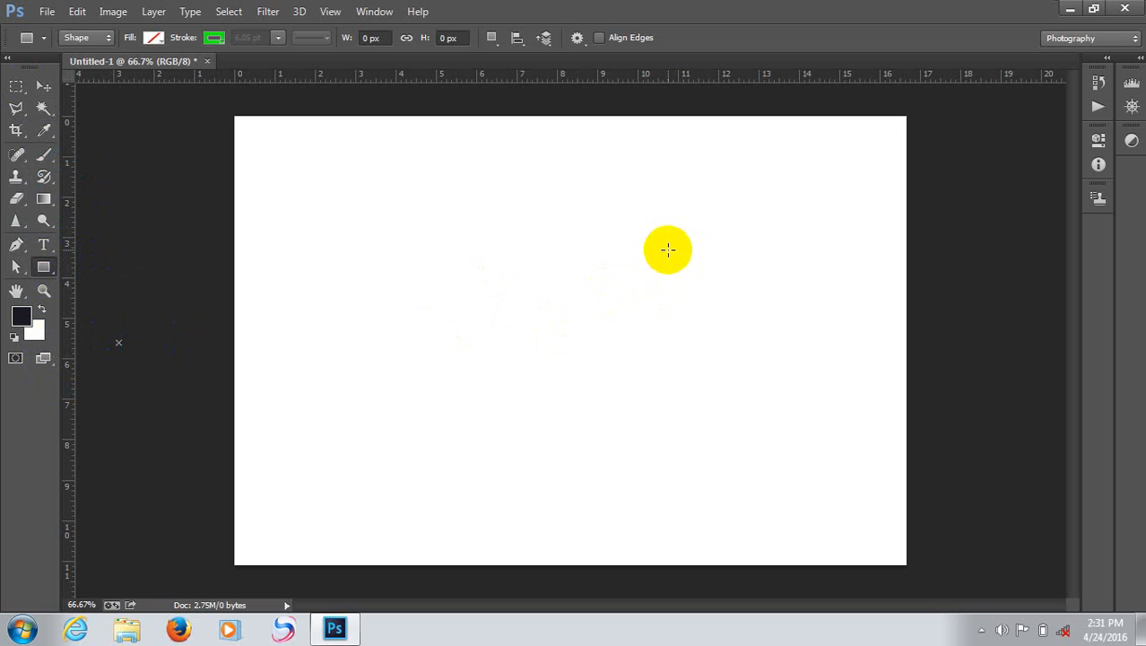
left_click_drag(667, 249, 454, 350)
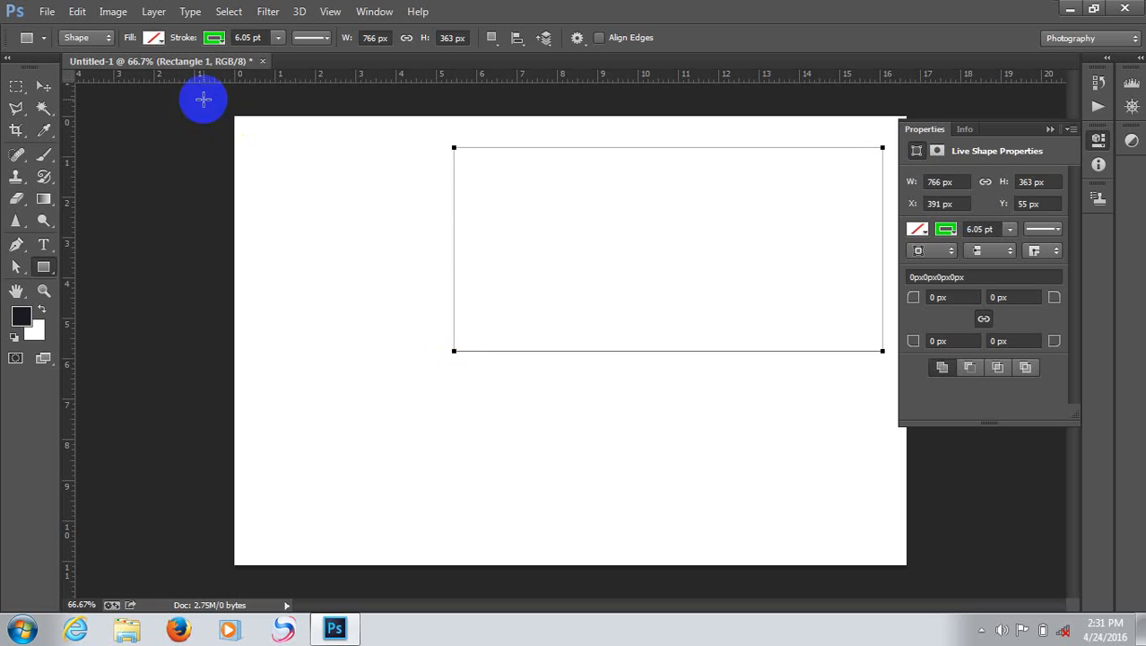
left_click(35, 84)
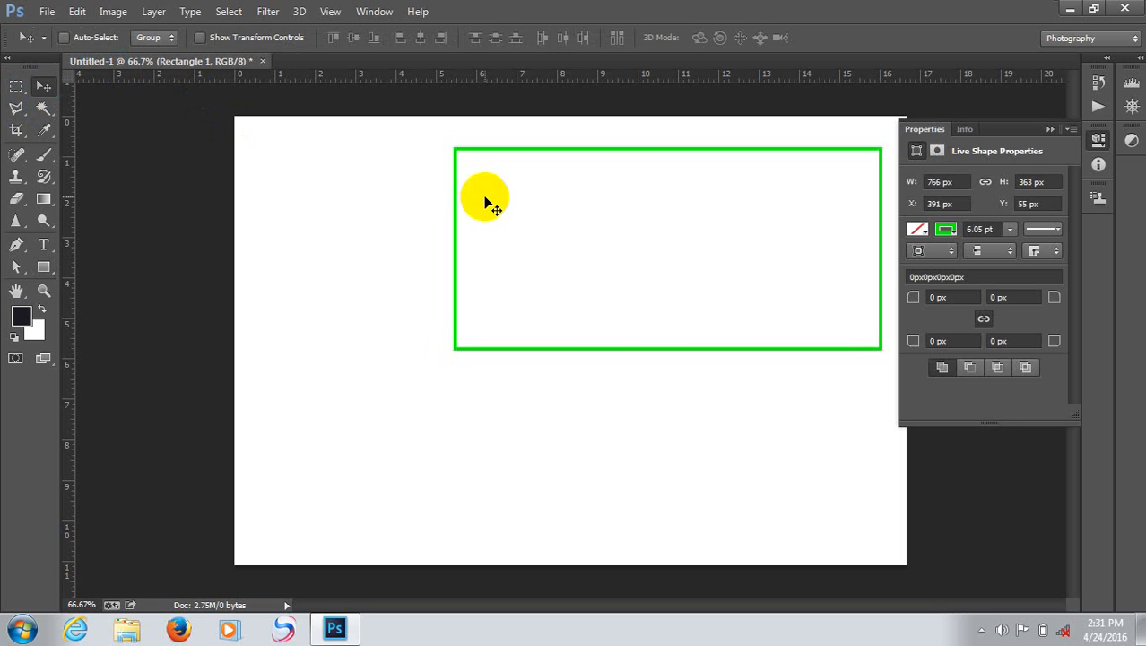
left_click_drag(635, 149, 528, 208)
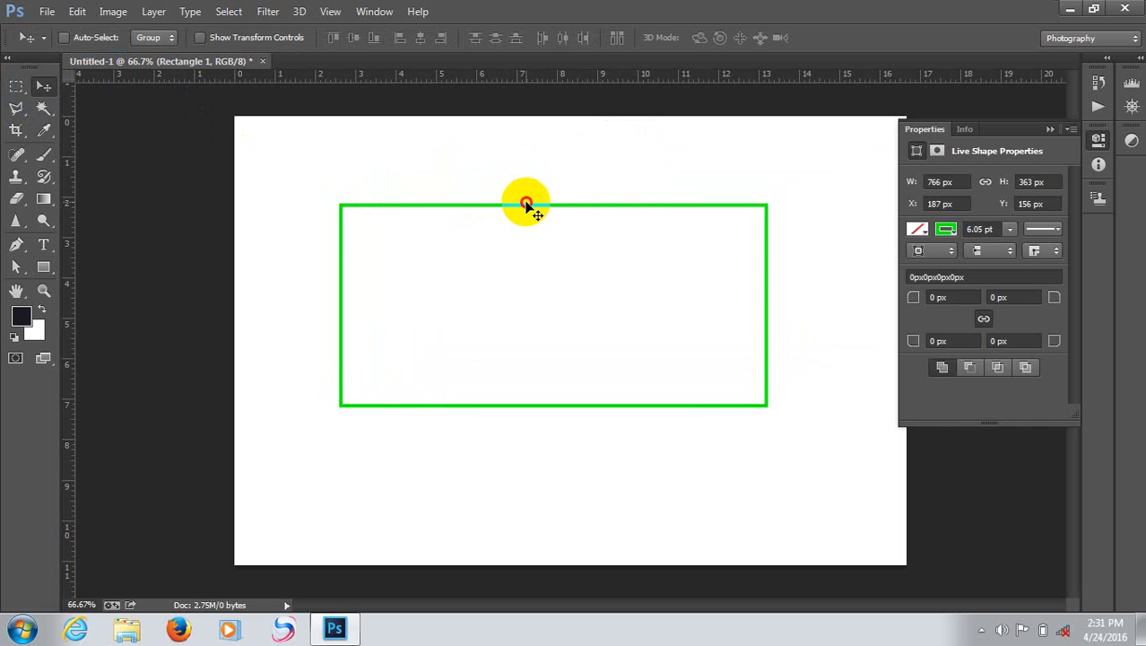
left_click_drag(525, 206, 504, 213)
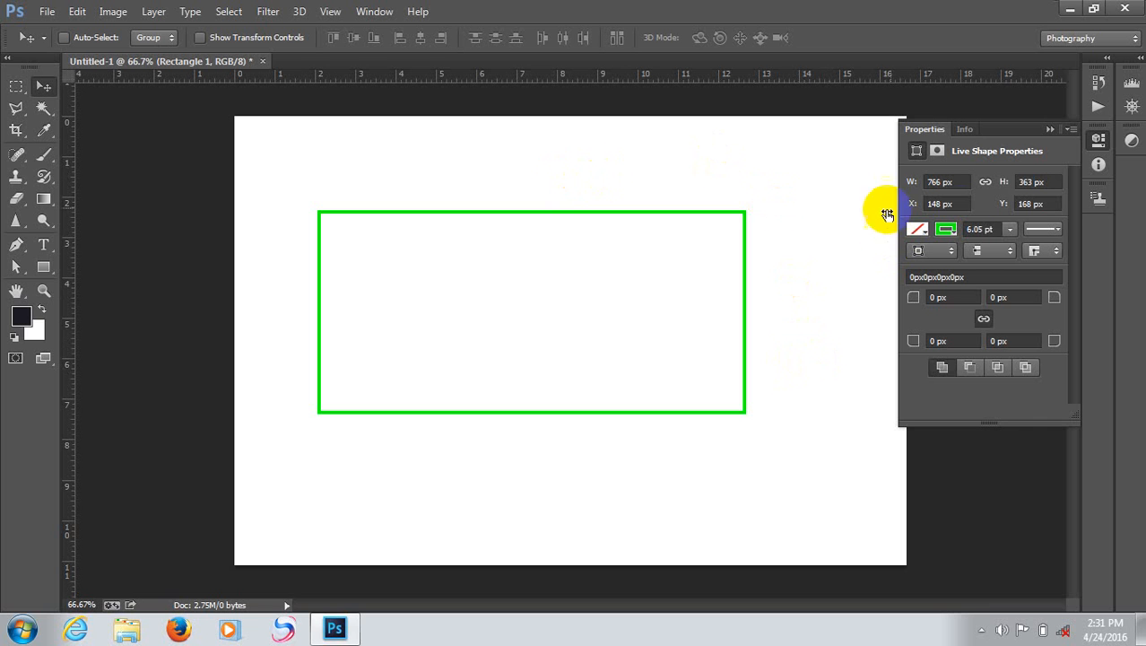
Step: Remove the rectangle's stroke and fill the shape with the recently used green
left_click(970, 229)
left_click(944, 233)
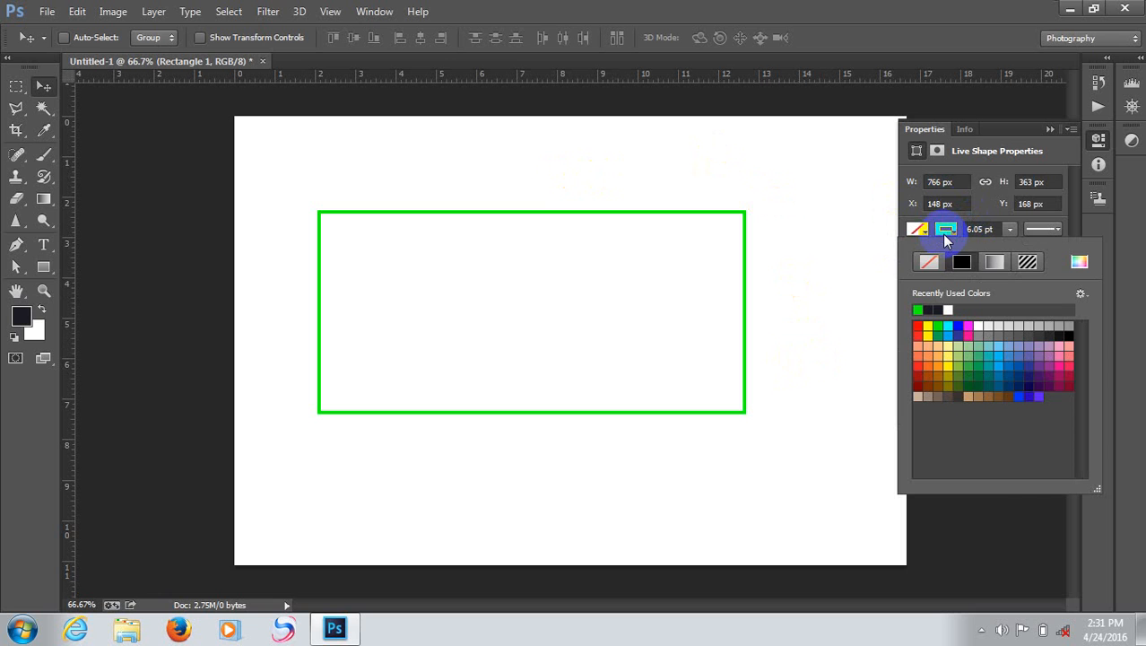
left_click(928, 262)
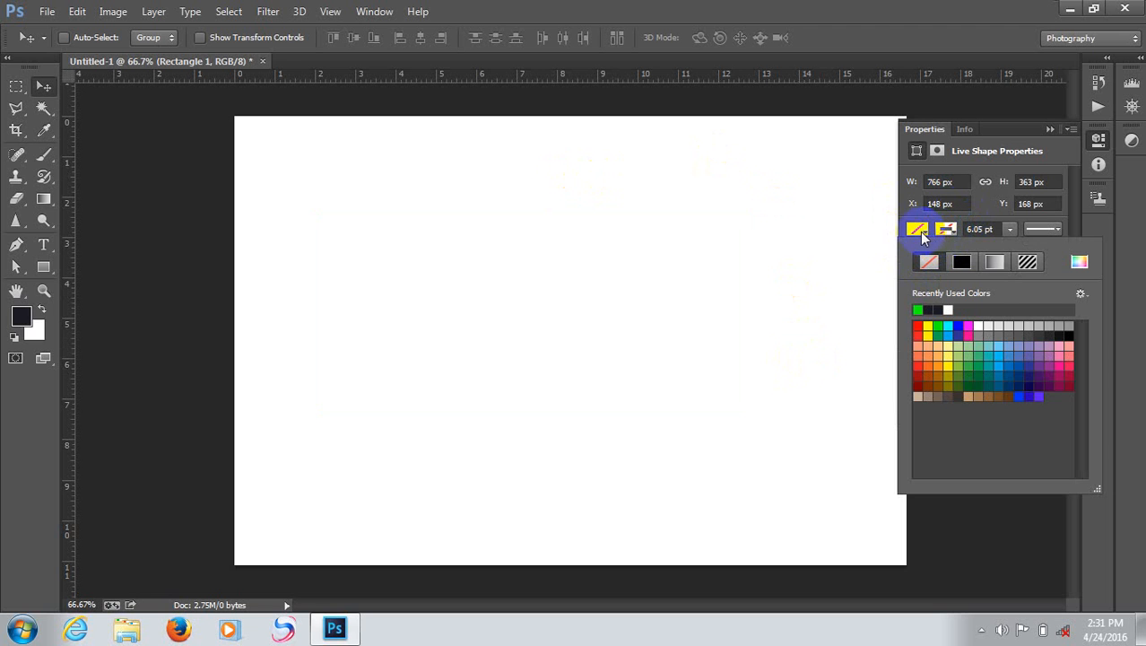
left_click(918, 231)
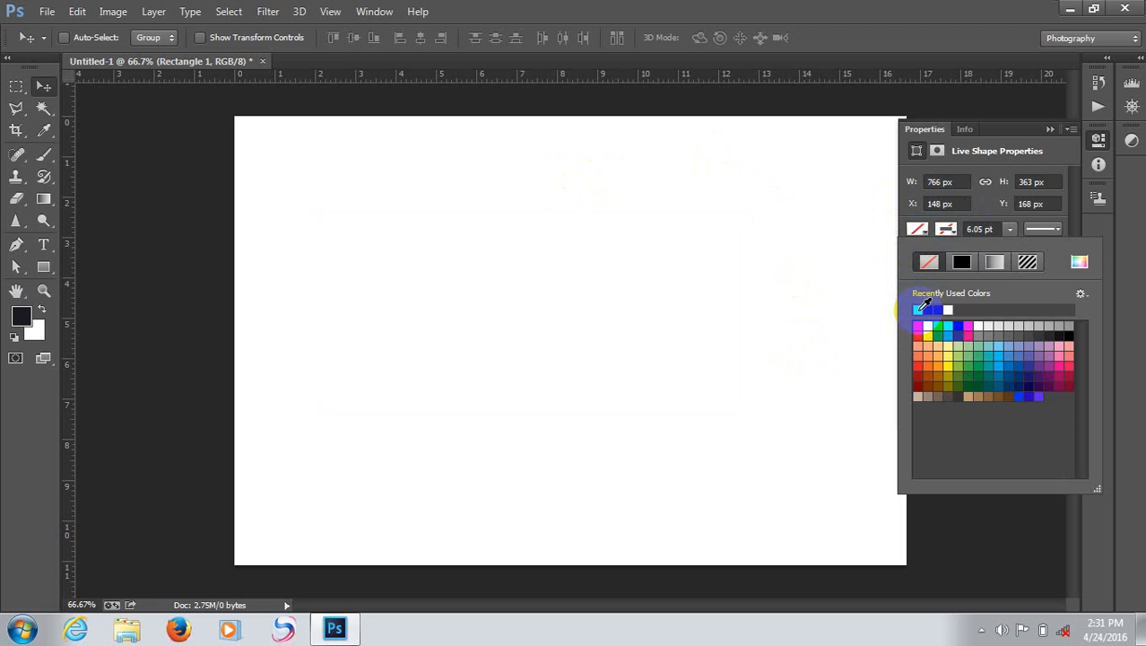
left_click(919, 310)
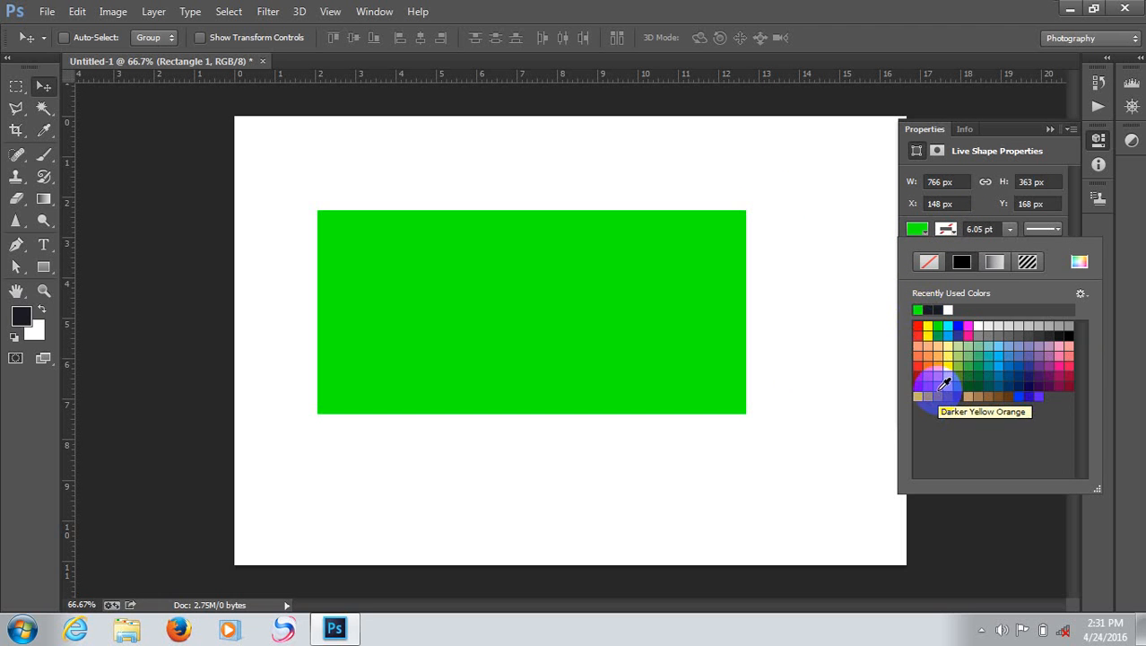
Step: Move the filled rectangle with the Move tool to about X 211 px, Y 188 px
left_click(44, 87)
left_click_drag(327, 272, 443, 271)
left_click_drag(567, 282, 486, 297)
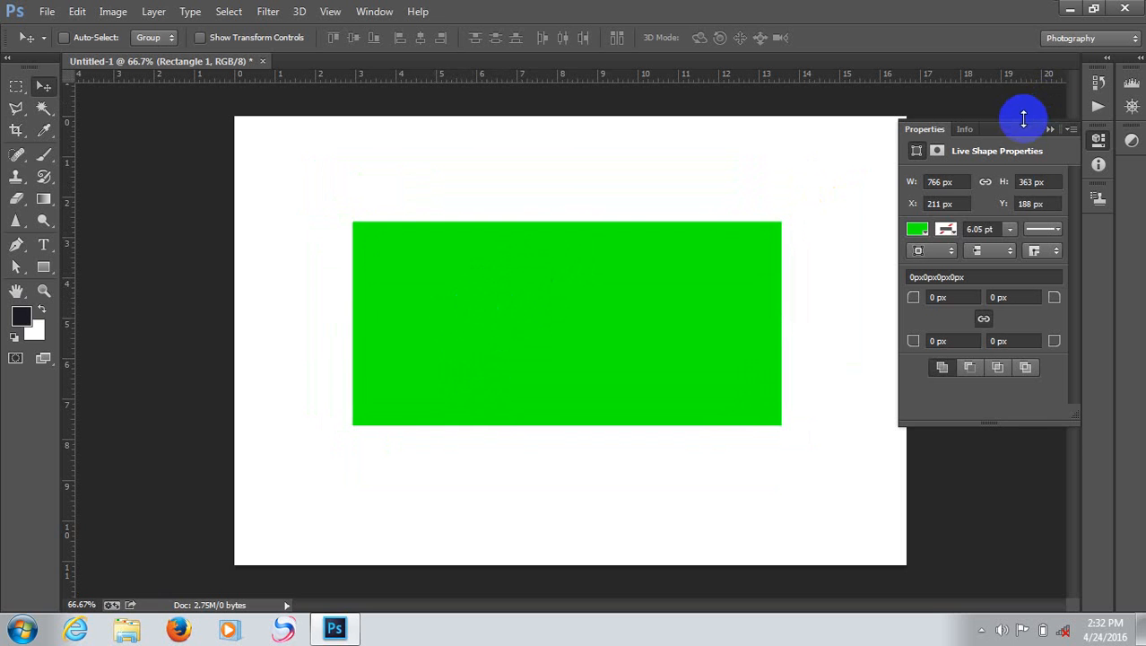
Step: Show the Layers panel, collapse the undocked Properties panel, and place Layers beside the canvas over the collapsed panel
mouse_move(1017, 129)
left_mouse_down()
mouse_move(1038, 117)
mouse_move(1026, 148)
mouse_move(982, 183)
mouse_move(1016, 115)
left_mouse_up()
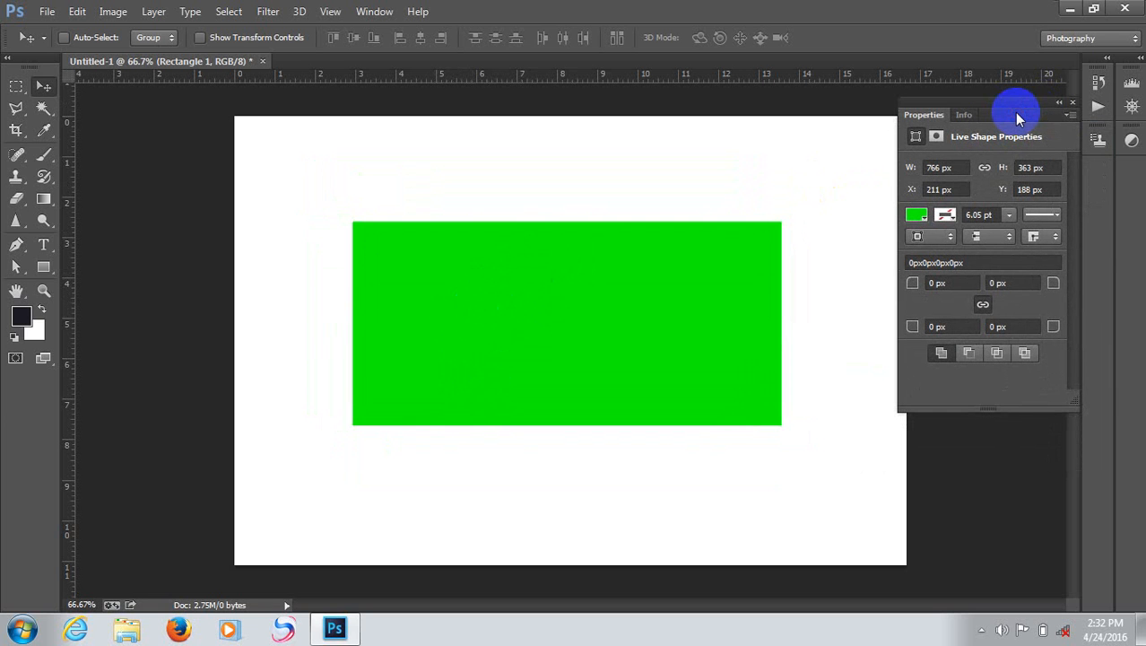
left_click(377, 12)
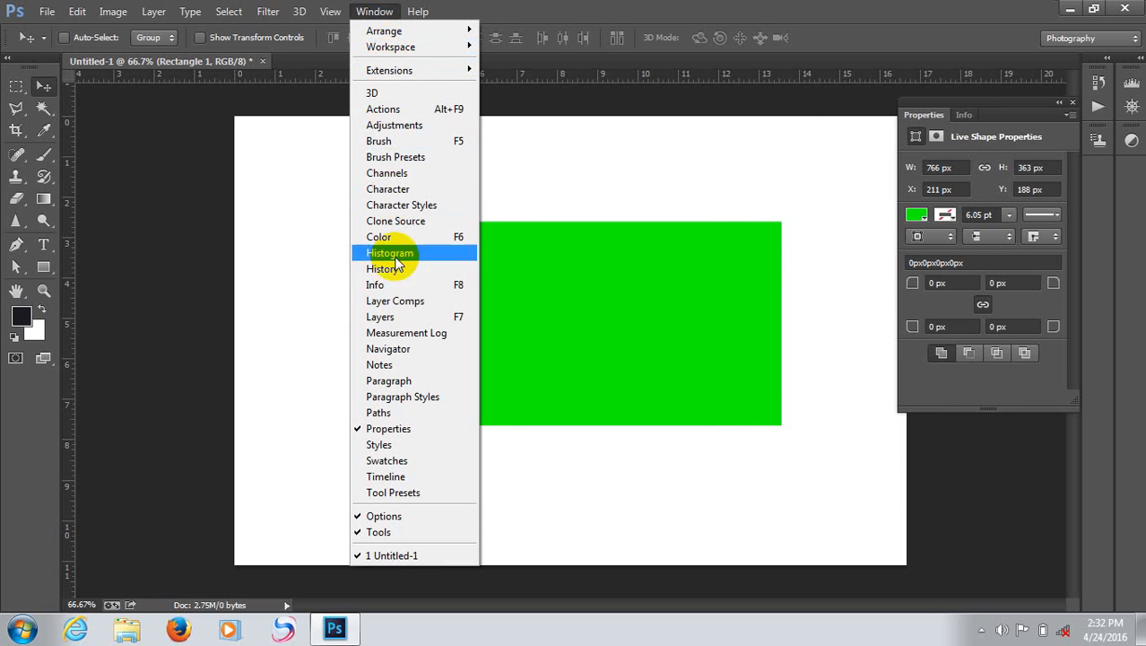
left_click(394, 318)
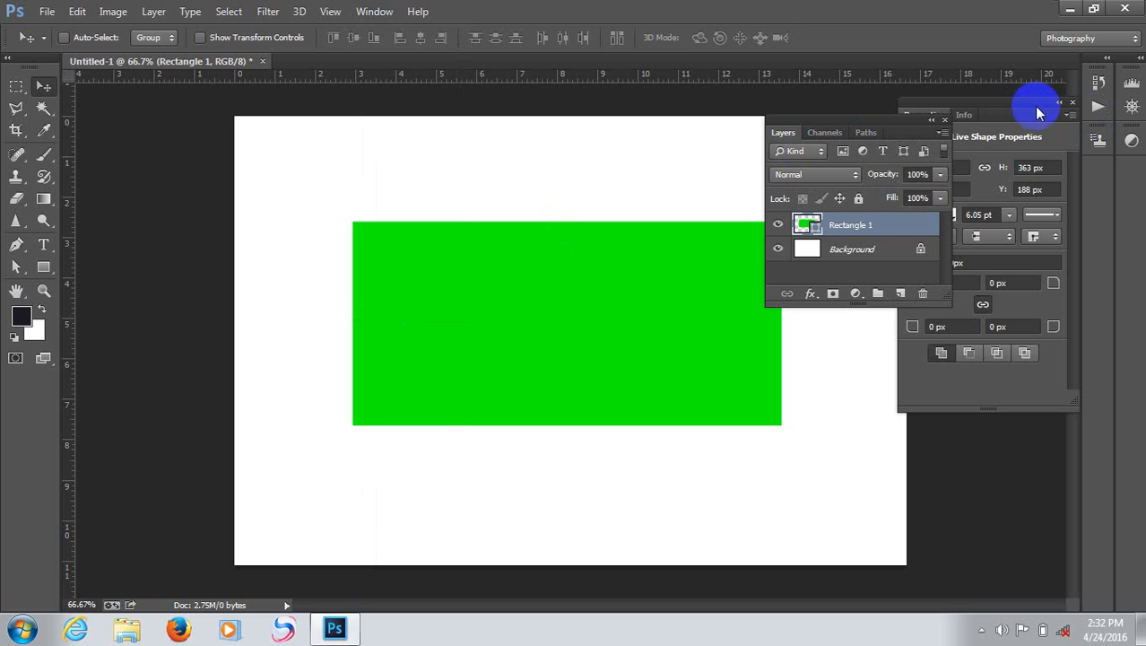
left_click(1059, 106)
left_click(1059, 104)
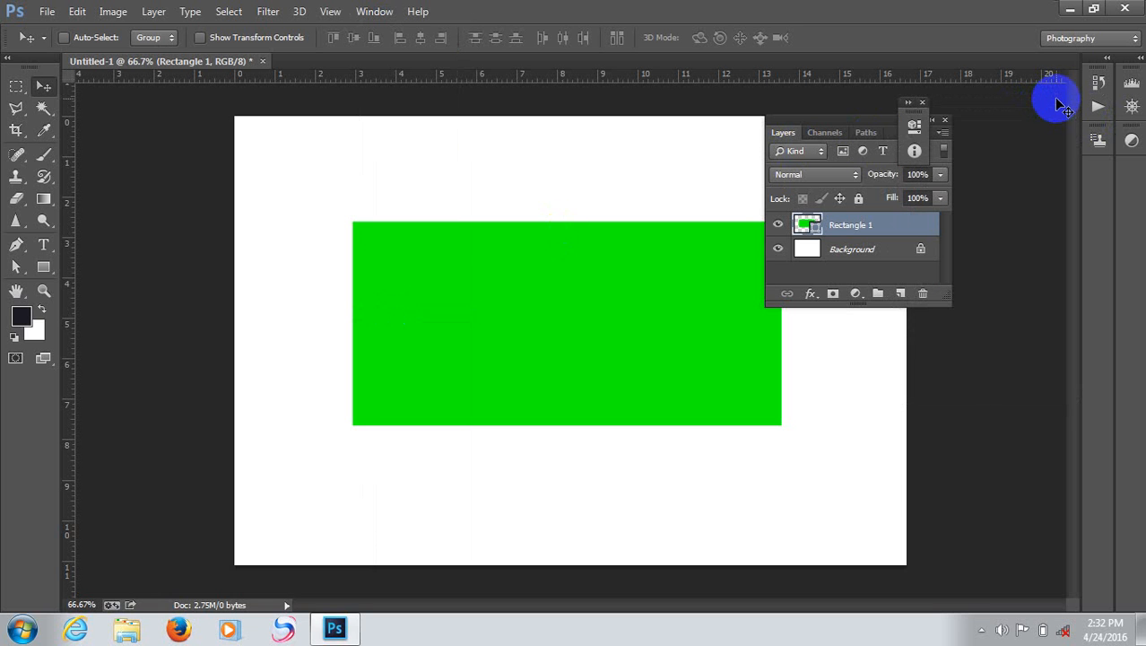
left_click(866, 124)
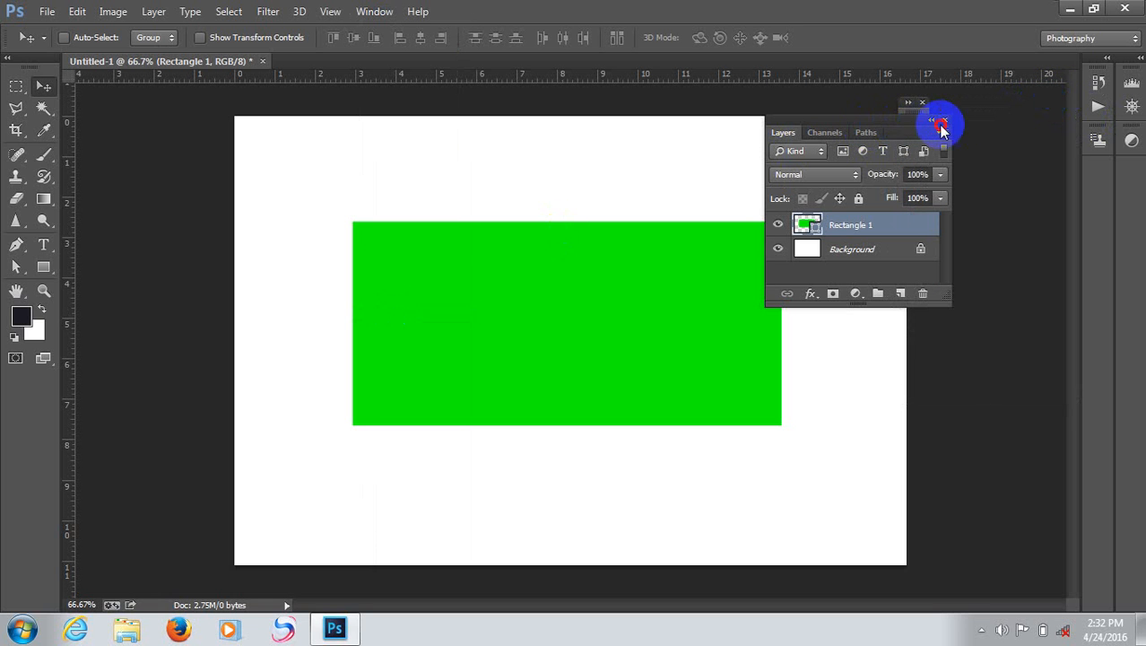
left_click_drag(885, 124, 1024, 109)
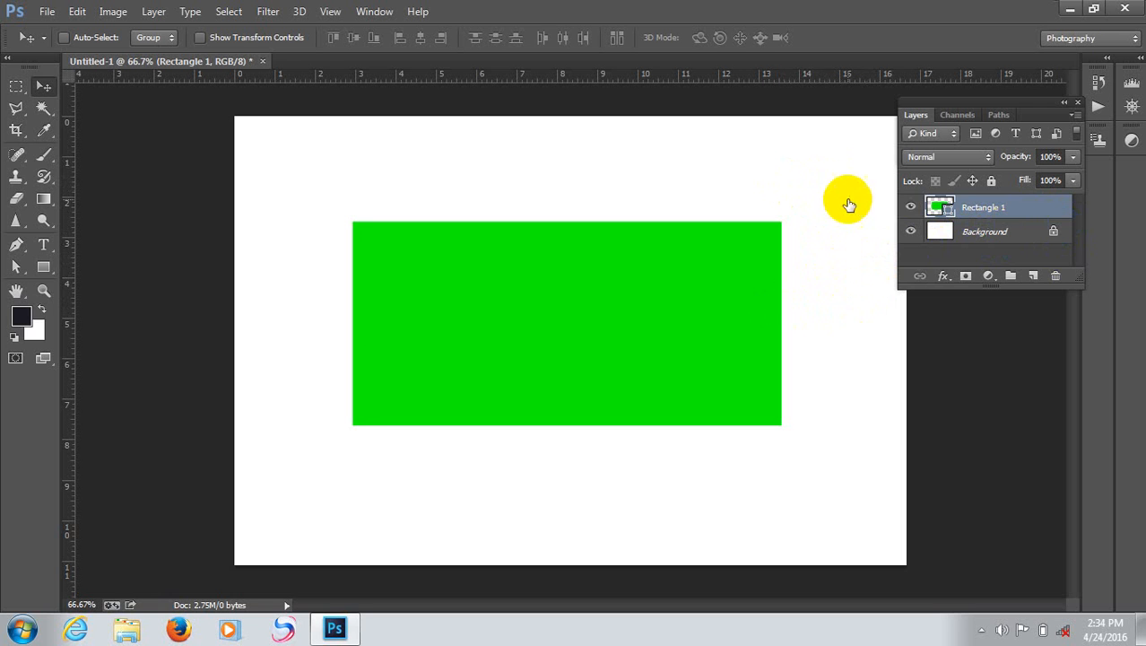
Step: Hide the Rectangle 1 layer and show it again
left_click(1002, 207)
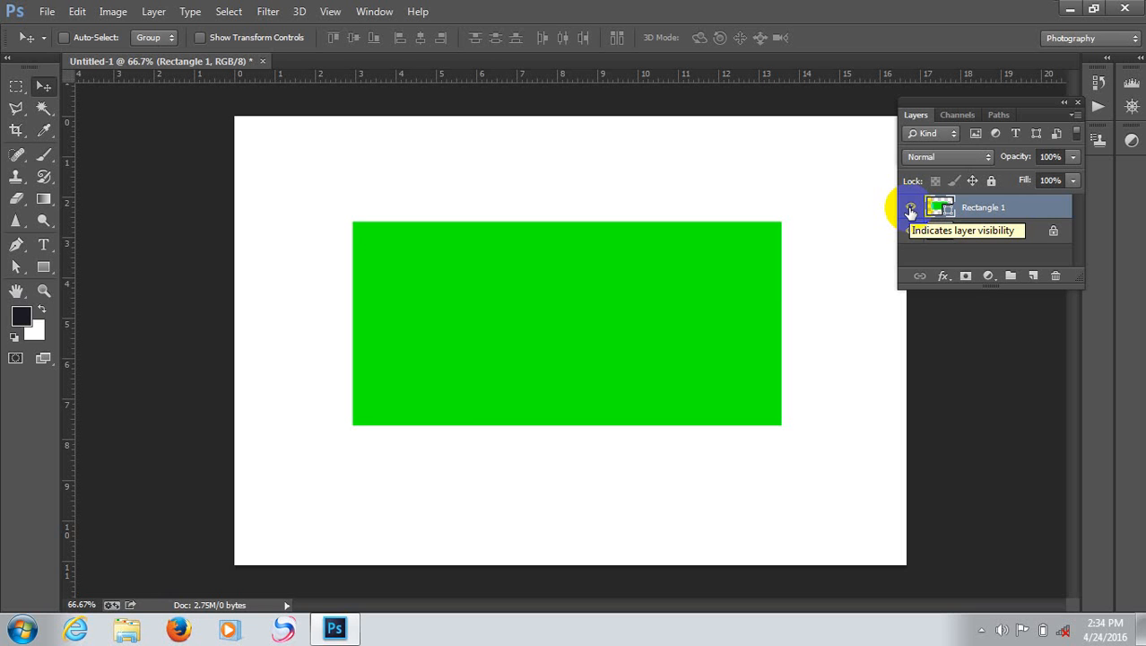
left_click(910, 210)
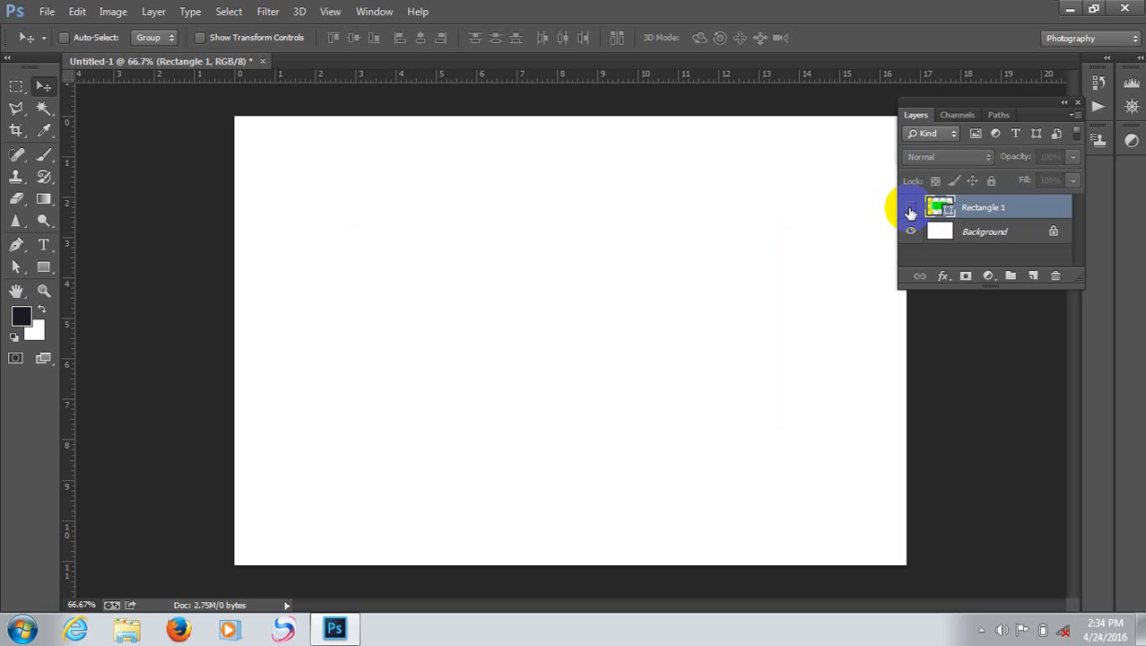
left_click(910, 211)
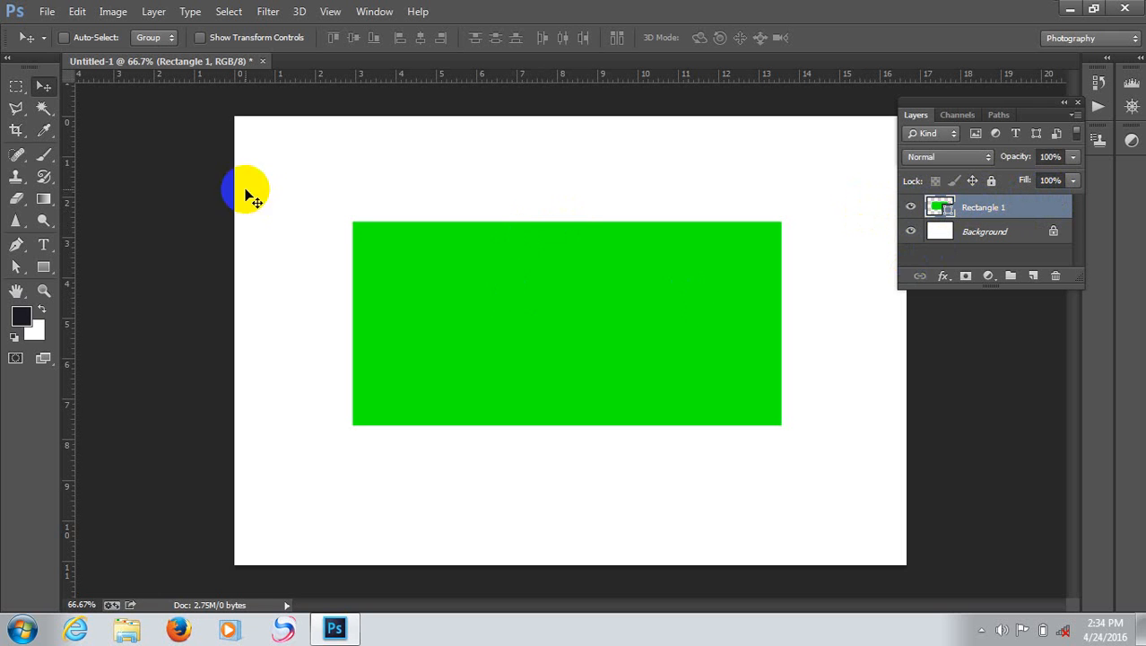
Step: Move the green rectangle slightly higher, keeping it roughly centred across the canvas width
left_click_drag(478, 284, 519, 261)
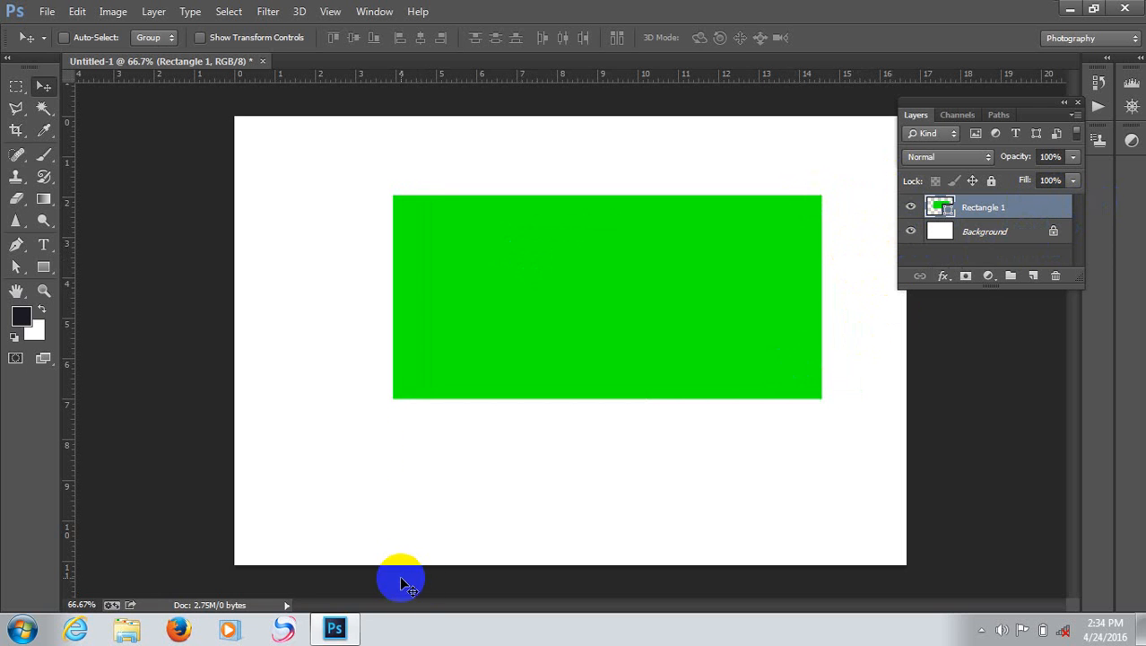
left_click_drag(362, 452, 324, 441)
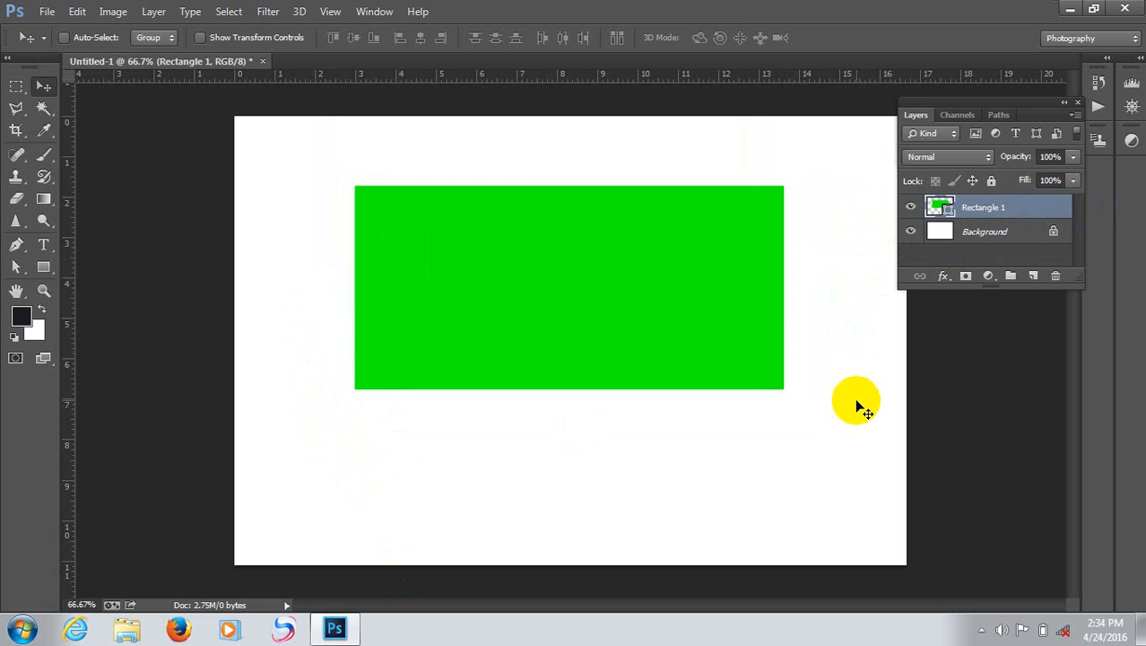
Step: Convert the locked Background into a regular layer named Layer 0 with Normal mode and 100% opacity
double_click(1052, 233)
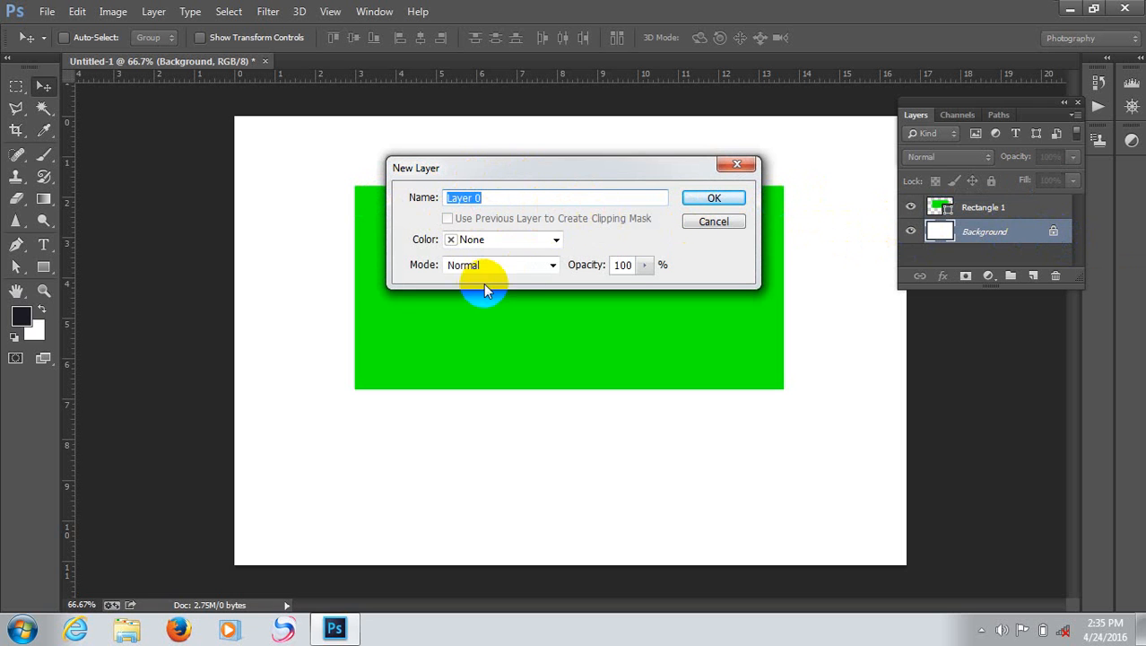
left_click(711, 199)
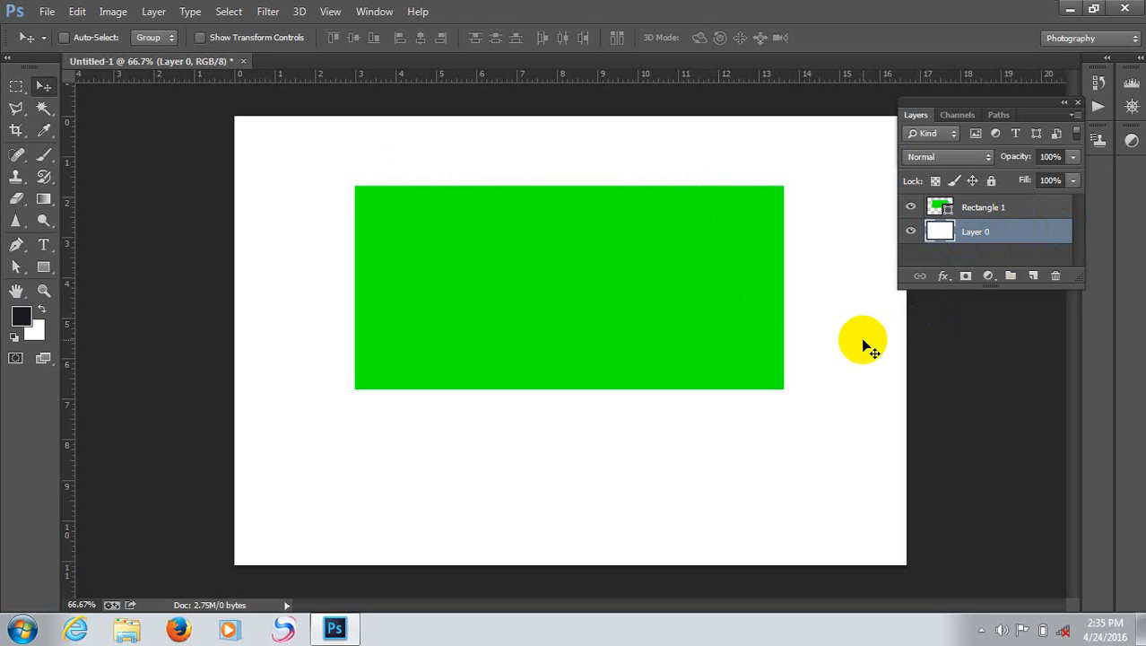
Step: Shift the white Layer 0 away from the canvas edges, move it back to cover the canvas, and lock it completely
left_click_drag(865, 345, 795, 436)
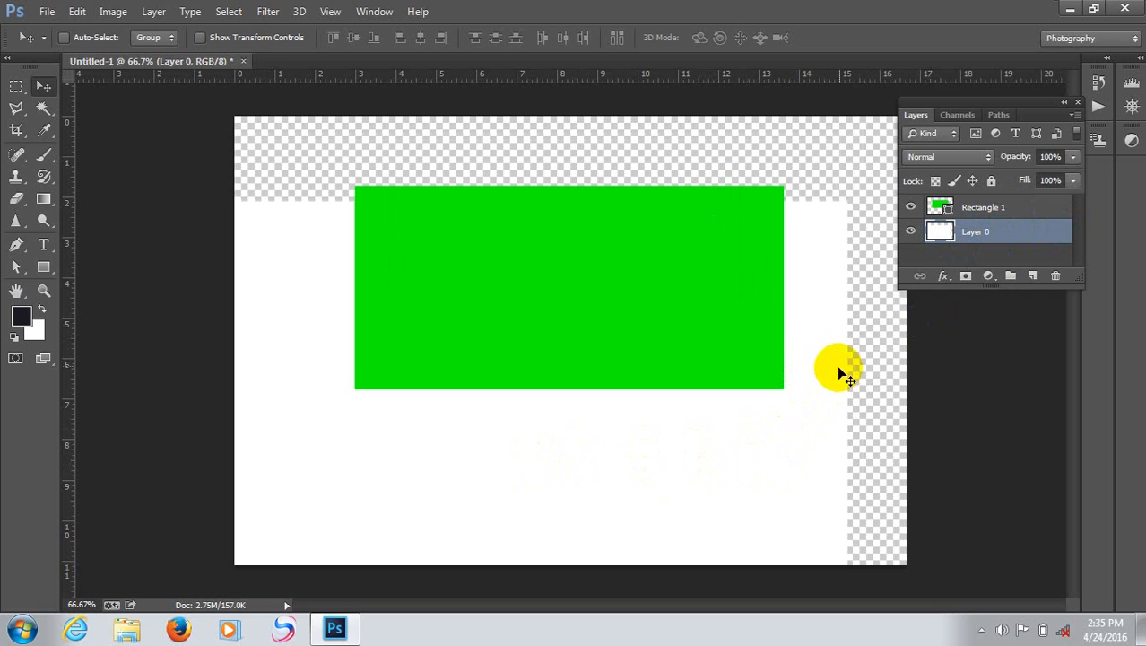
left_click_drag(683, 531, 753, 451)
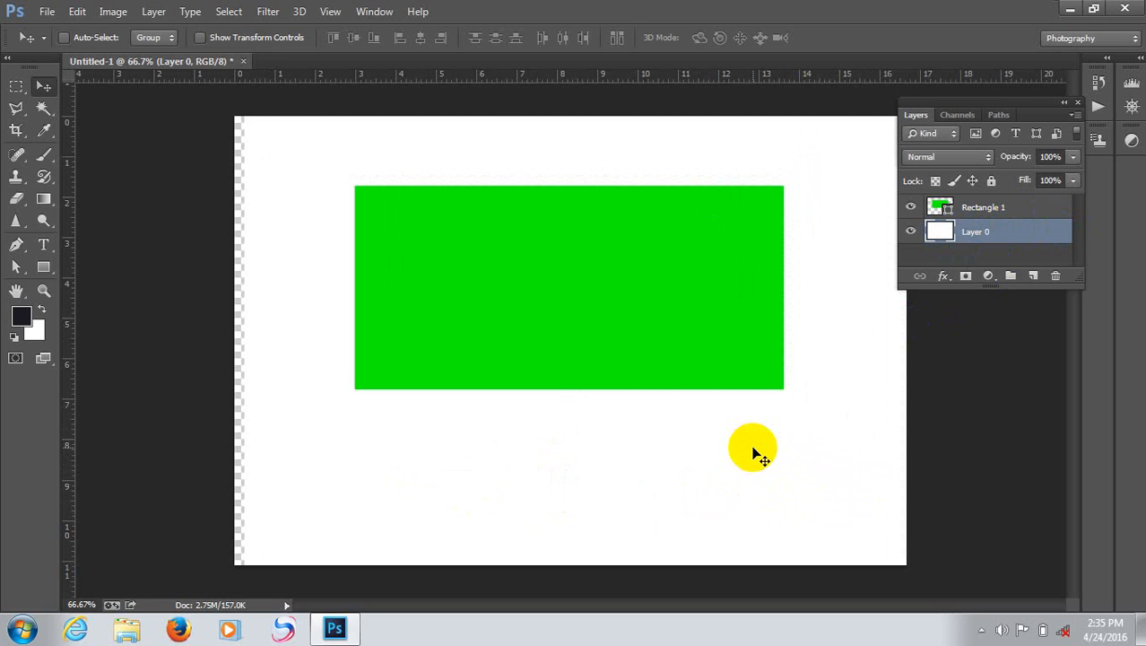
left_click_drag(755, 510, 737, 503)
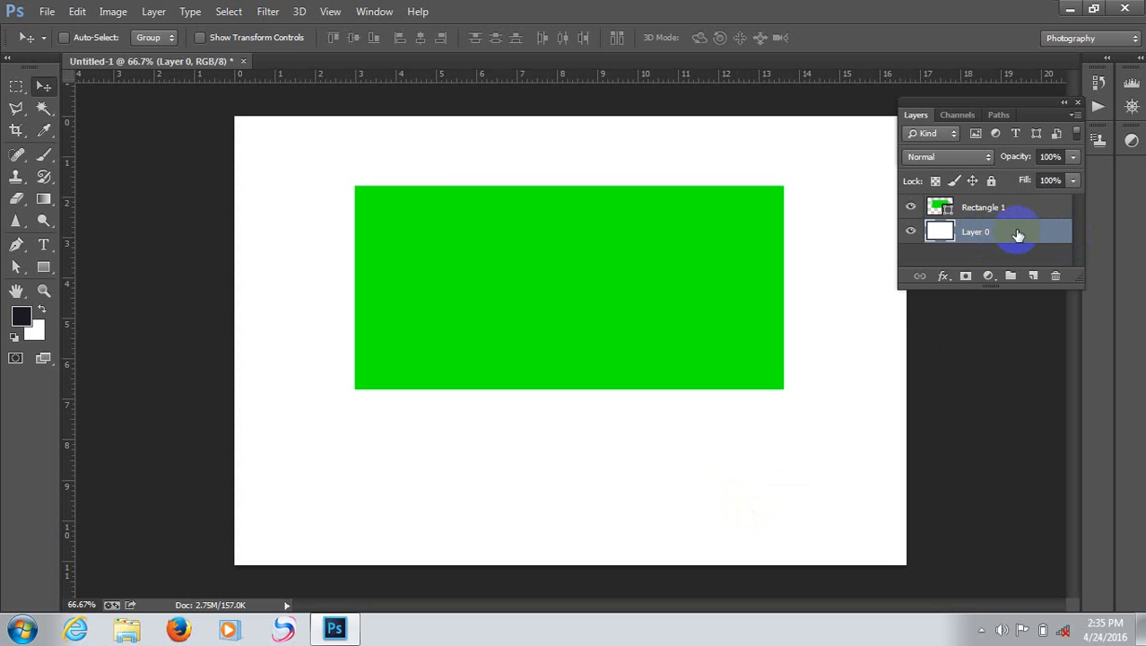
left_click(990, 182)
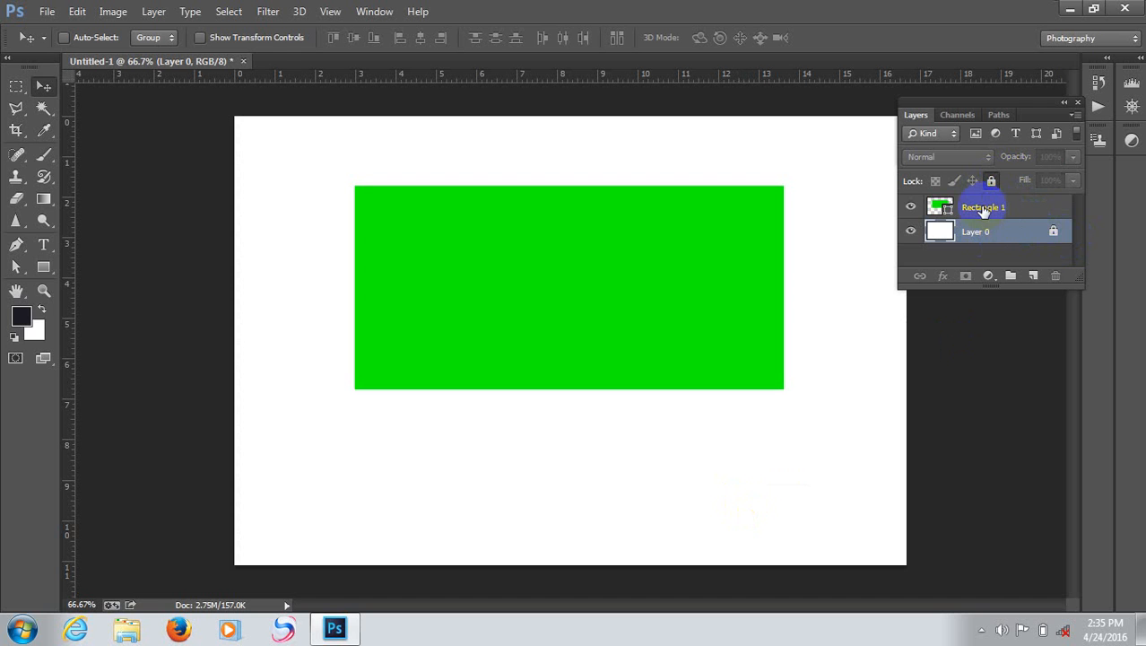
Step: Request deletion of the Rectangle 1 layer and decline the deletion
left_click(984, 209)
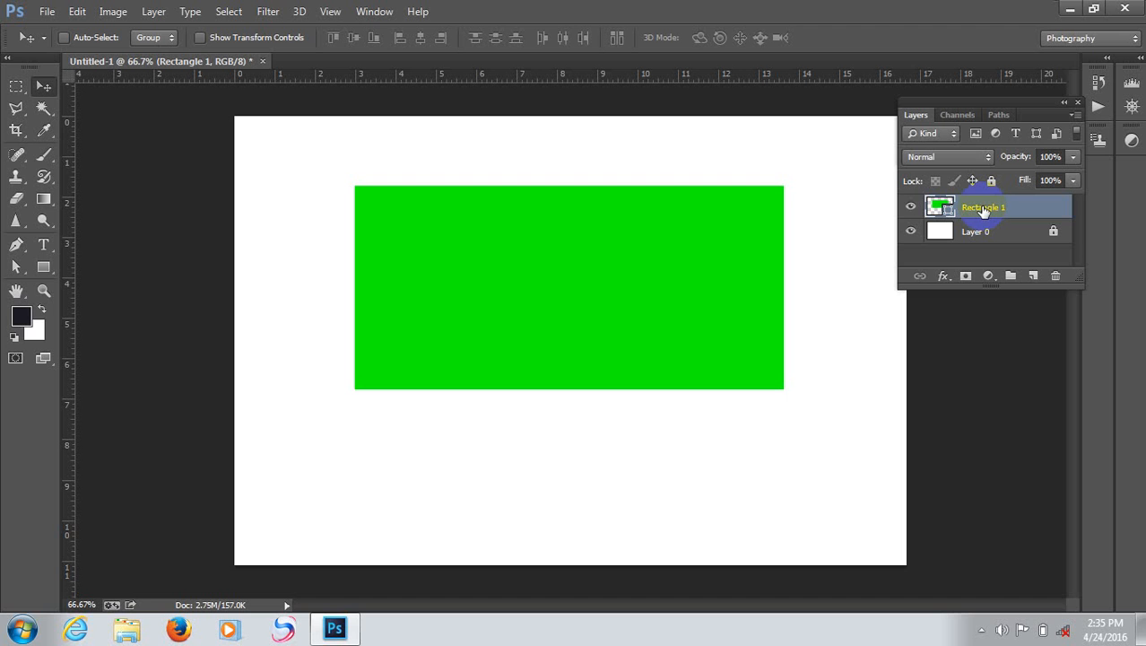
left_click_drag(982, 209, 1057, 280)
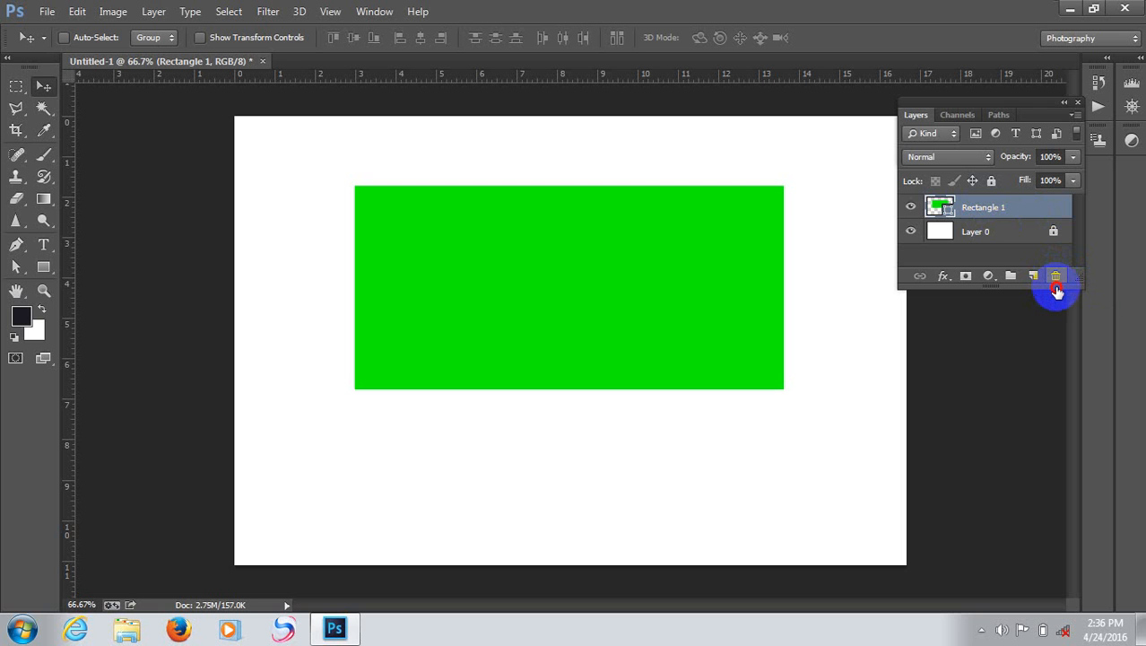
left_click(1052, 284)
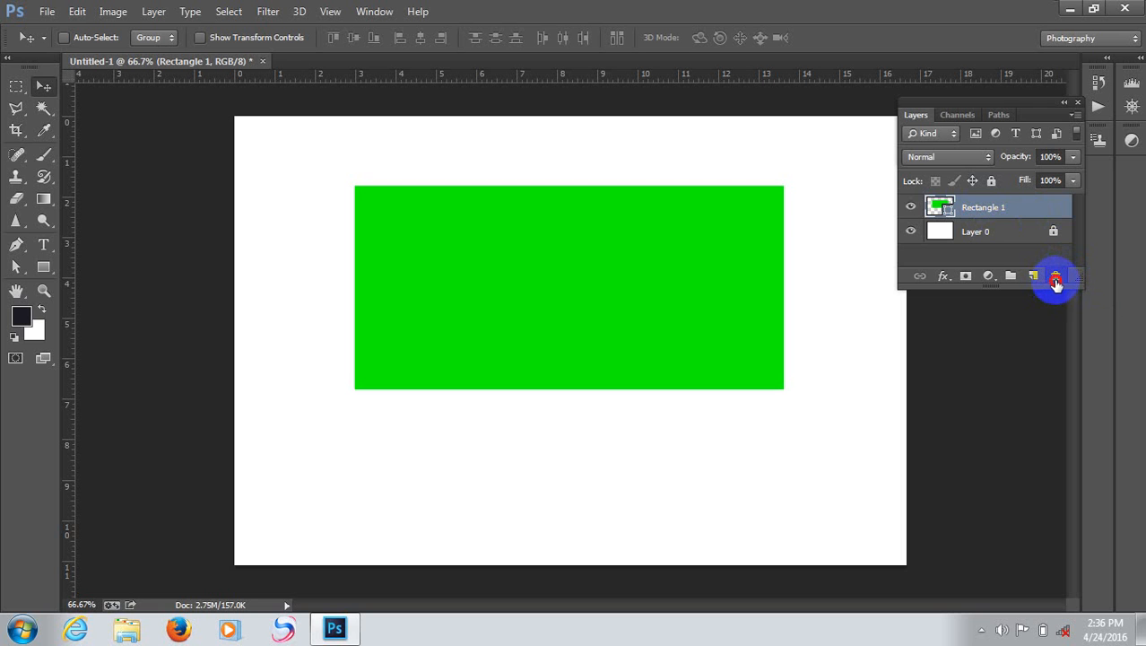
left_click(1052, 285)
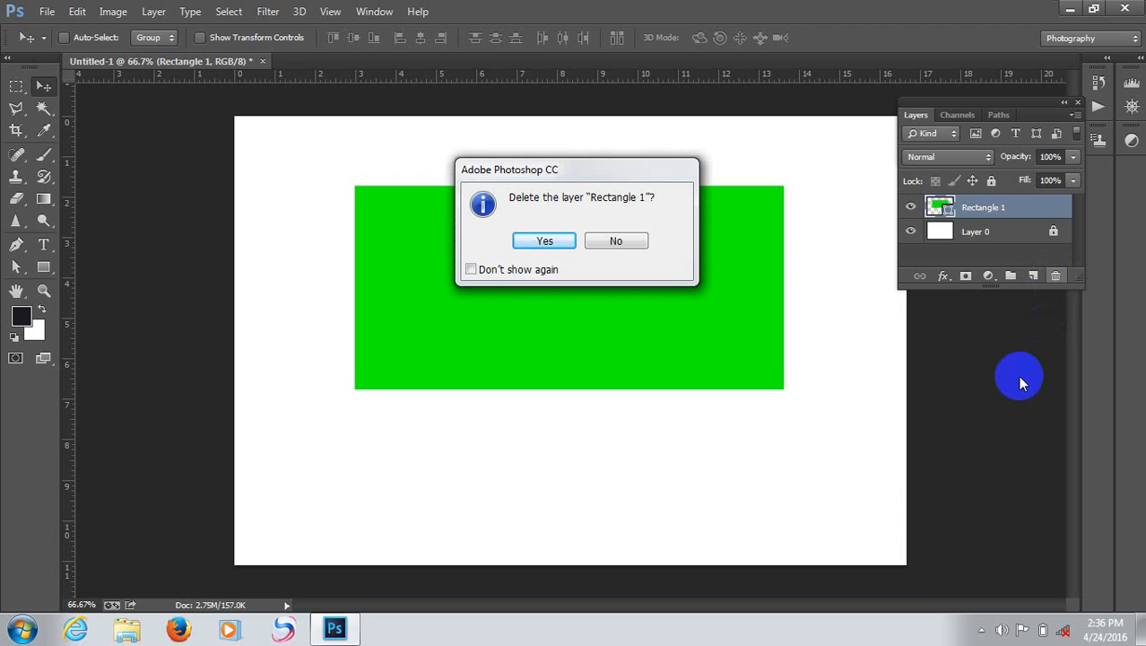
left_click(615, 243)
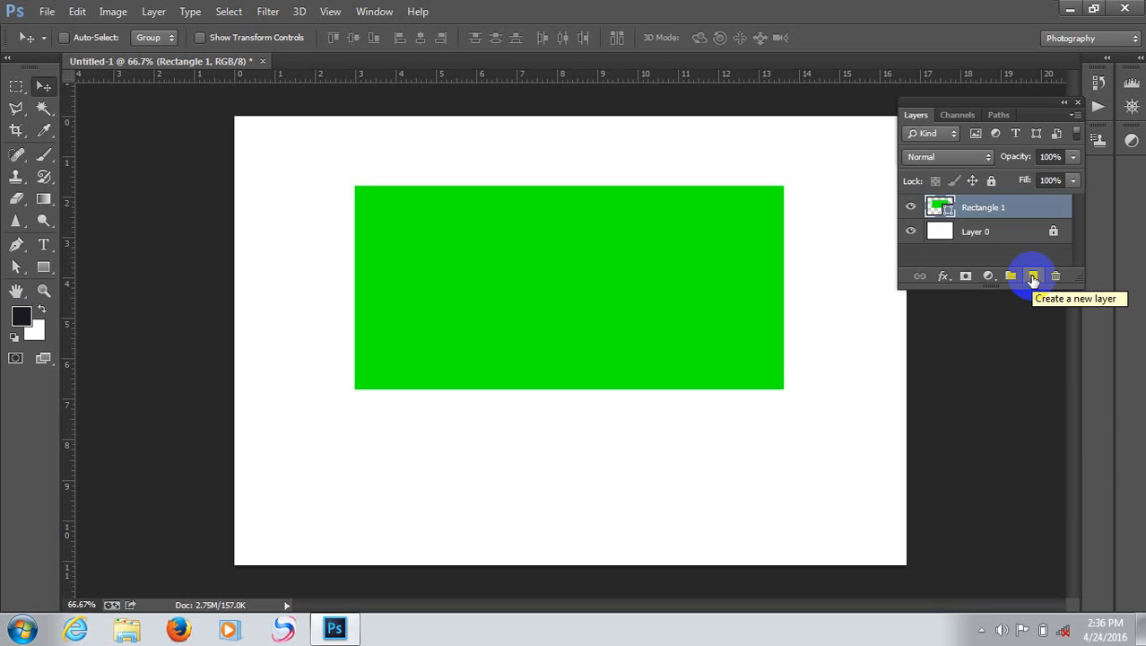
Step: Add a new layer above Rectangle 1 and set the Ellipse Tool to draw shapes with no stroke
left_click(1033, 276)
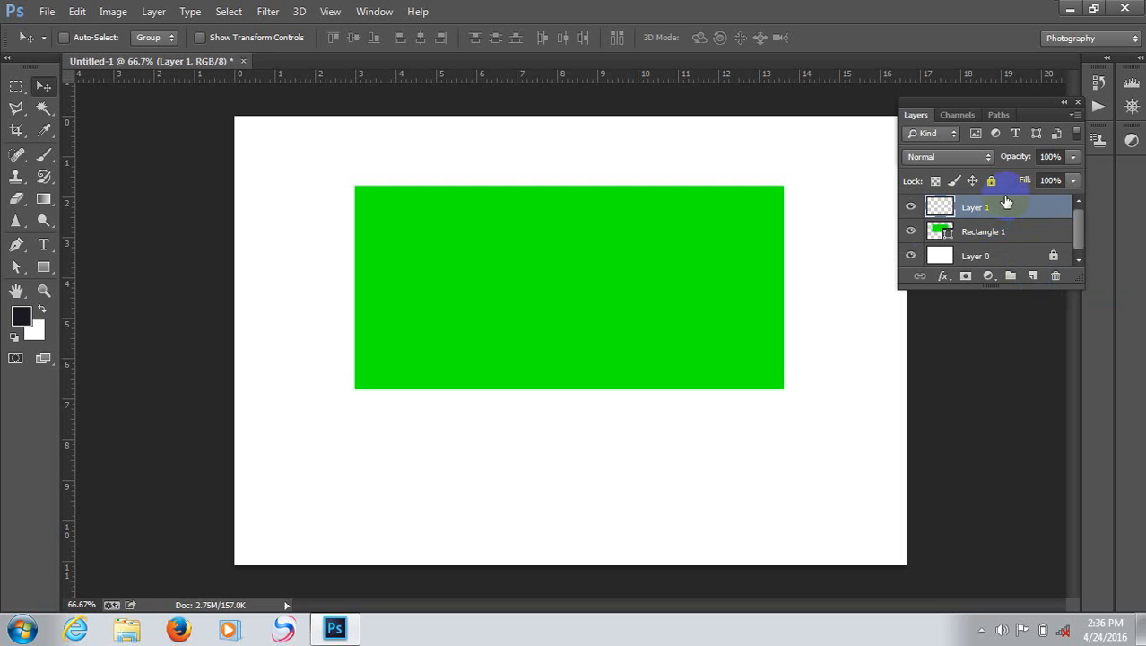
left_click(44, 267)
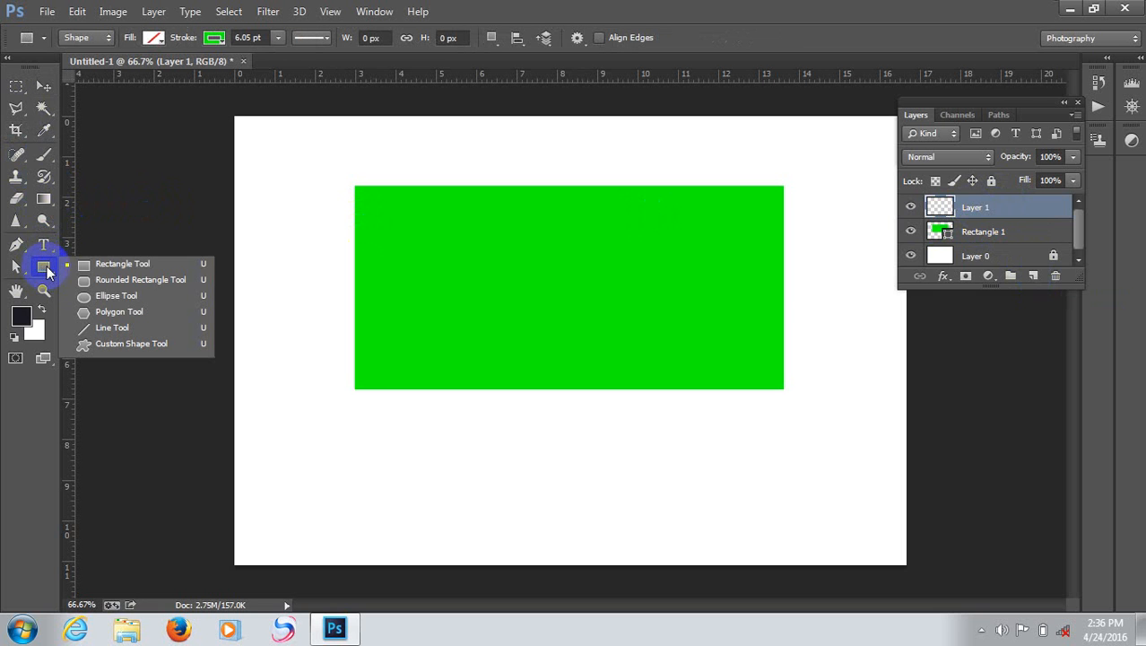
left_click(104, 298)
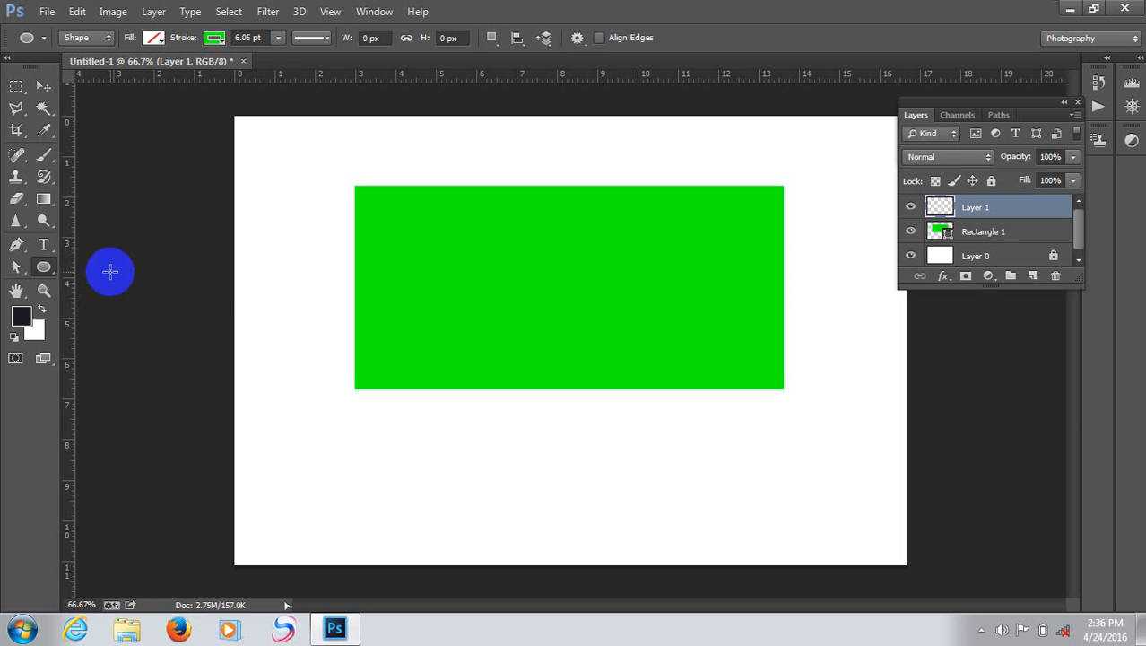
left_click(215, 38)
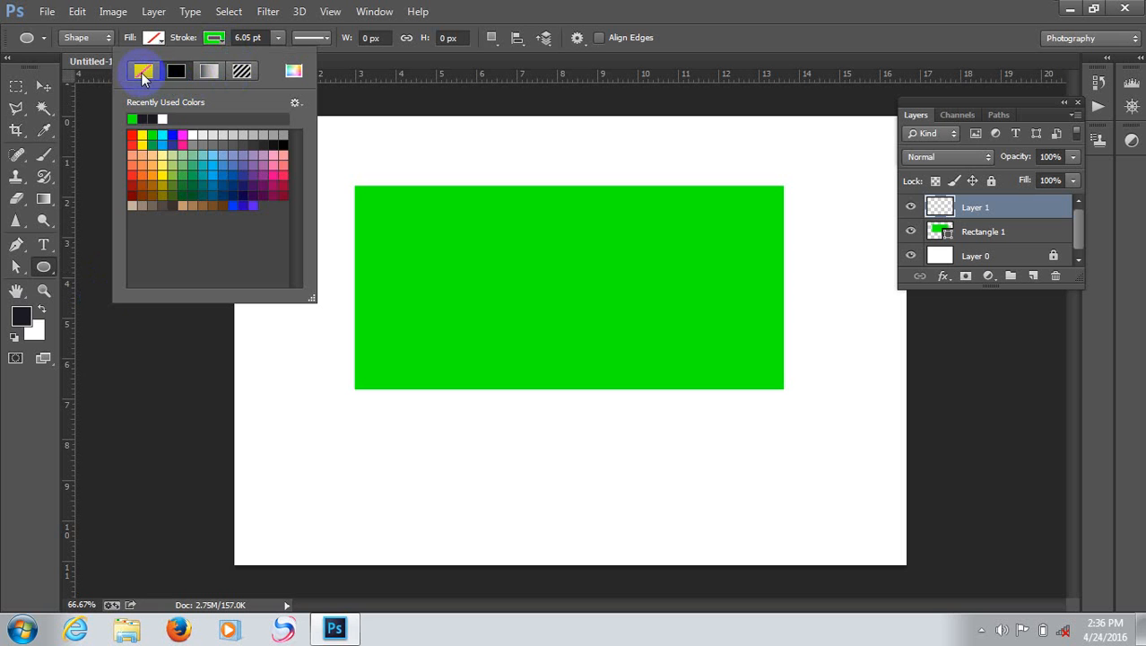
left_click(143, 74)
left_click(93, 162)
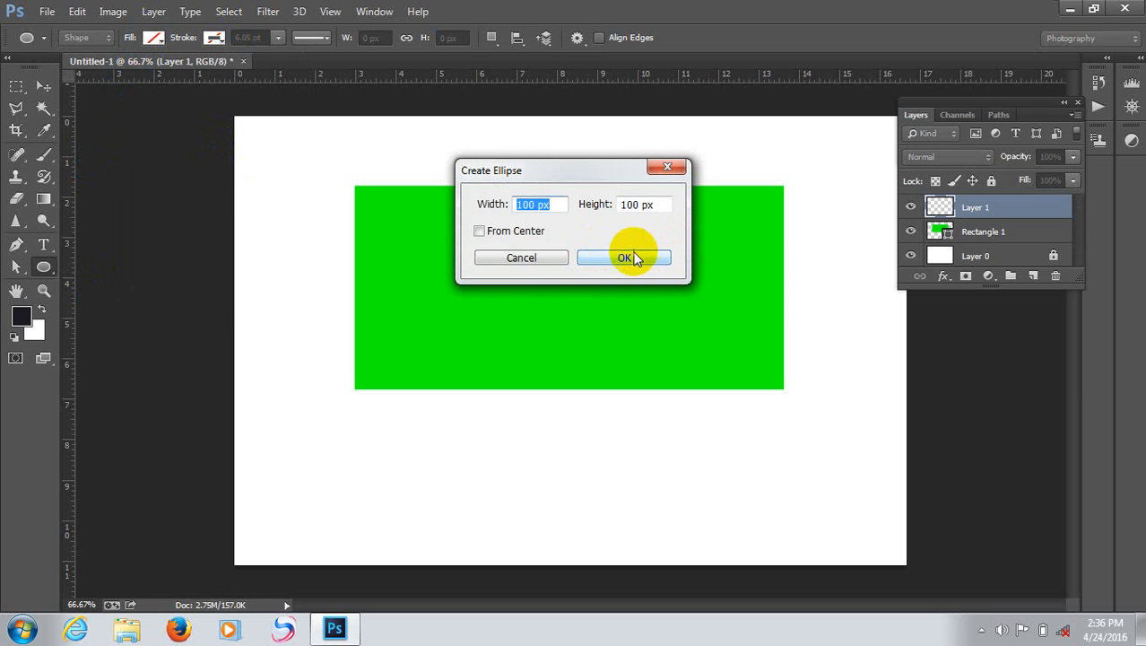
left_click(668, 170)
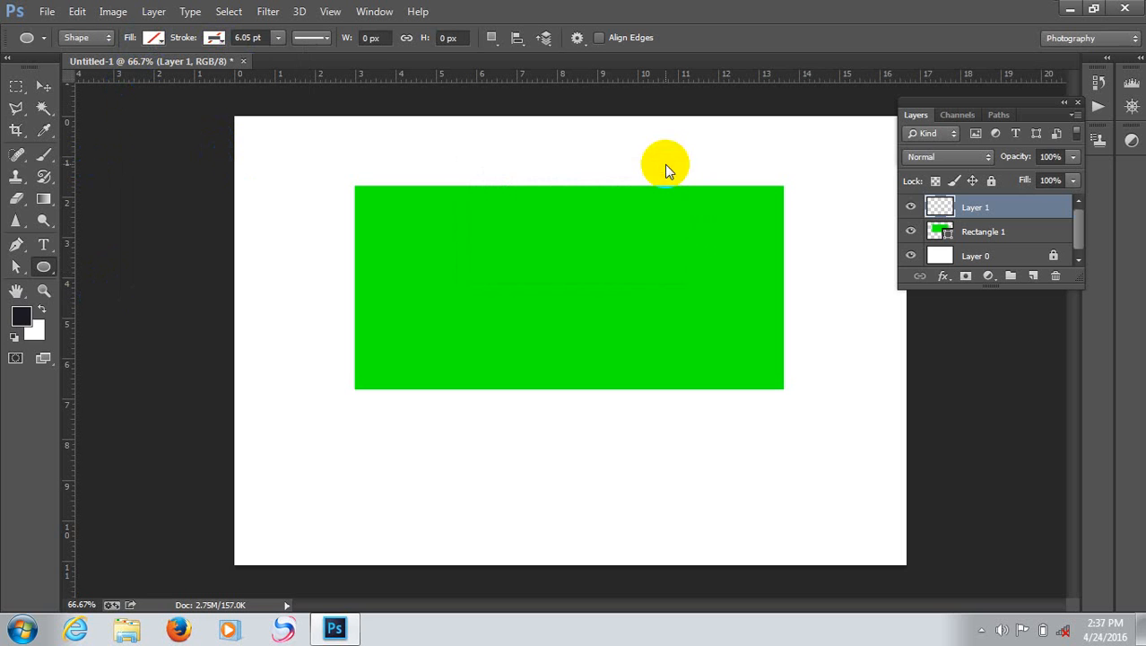
Step: Set the foreground colour to red, hex f01a15
left_click(21, 316)
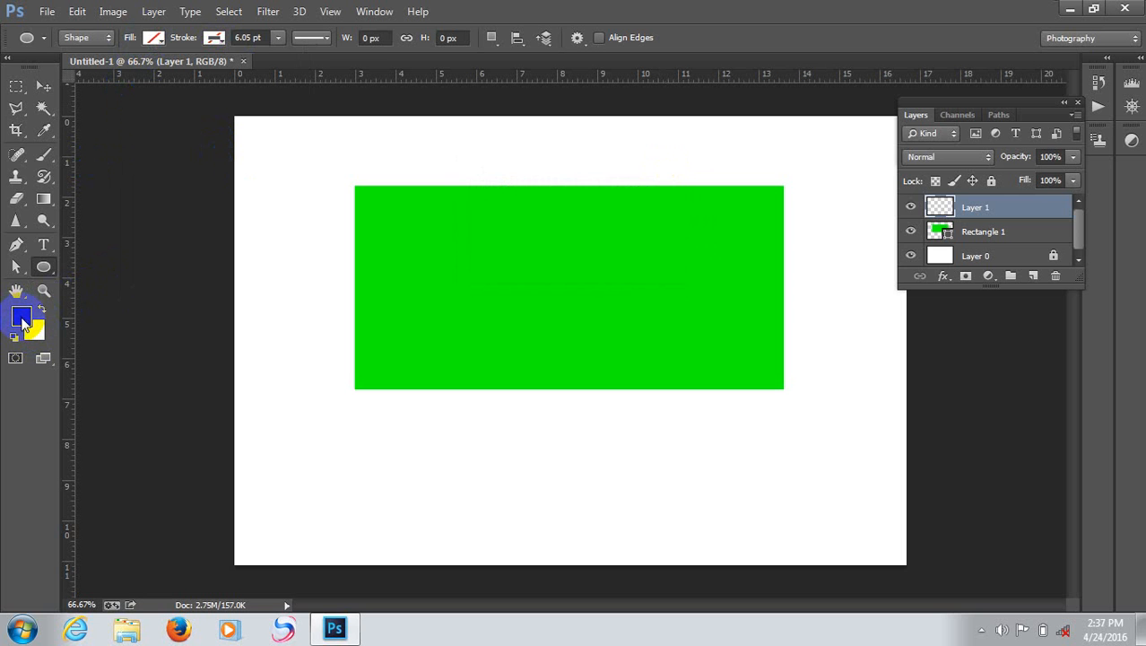
left_click(24, 322)
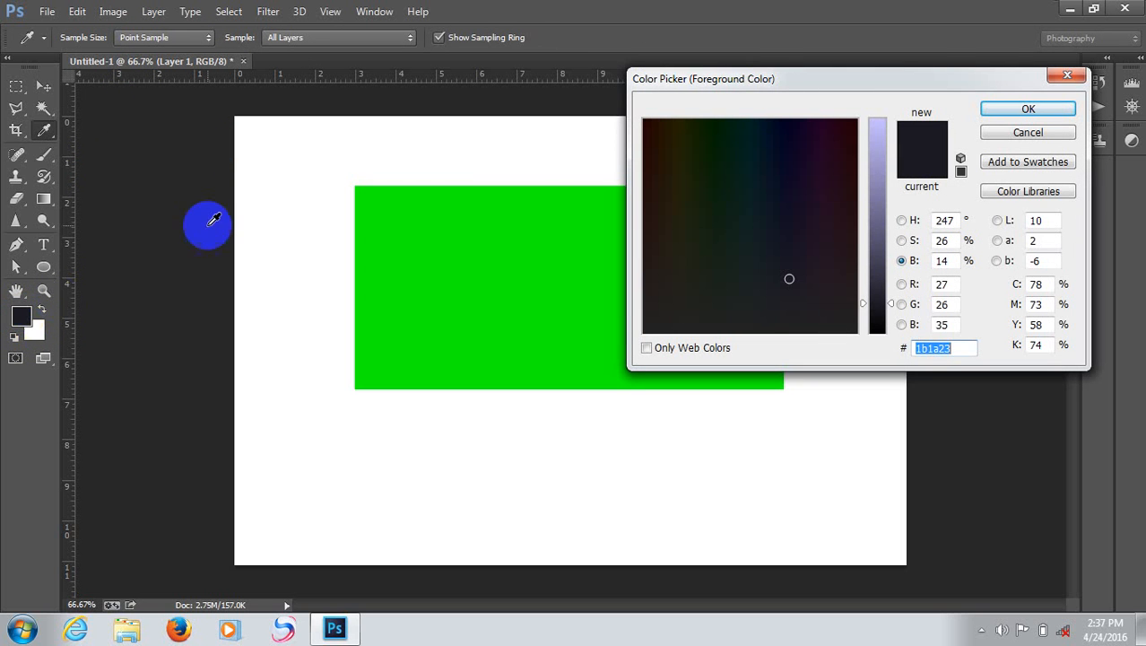
left_click(903, 304)
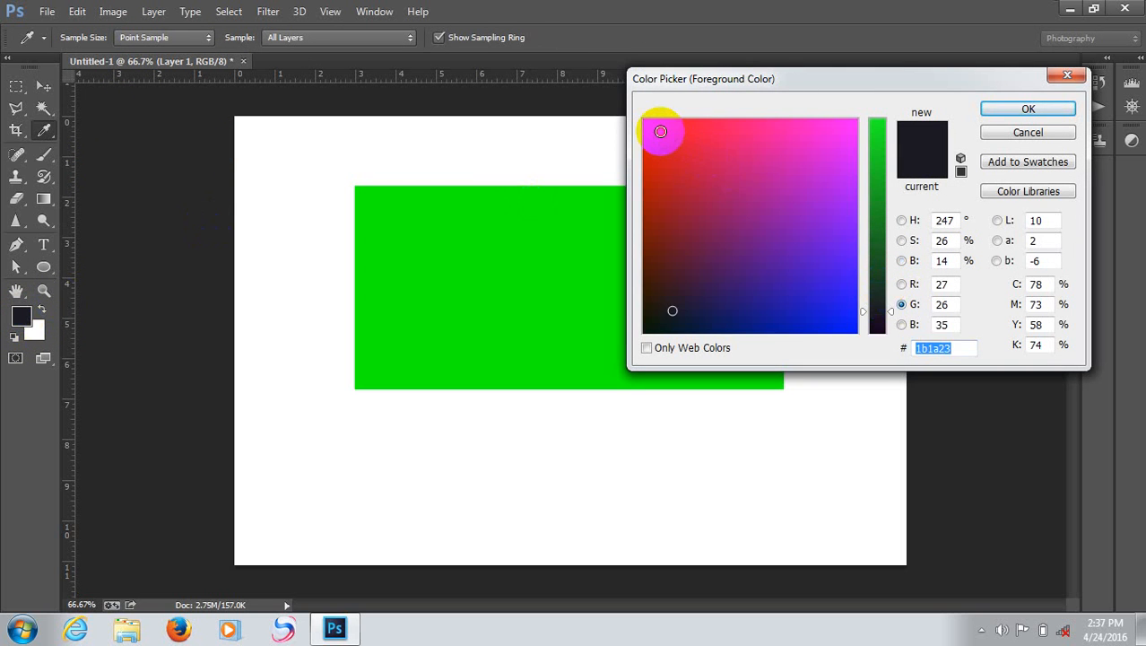
left_click(660, 132)
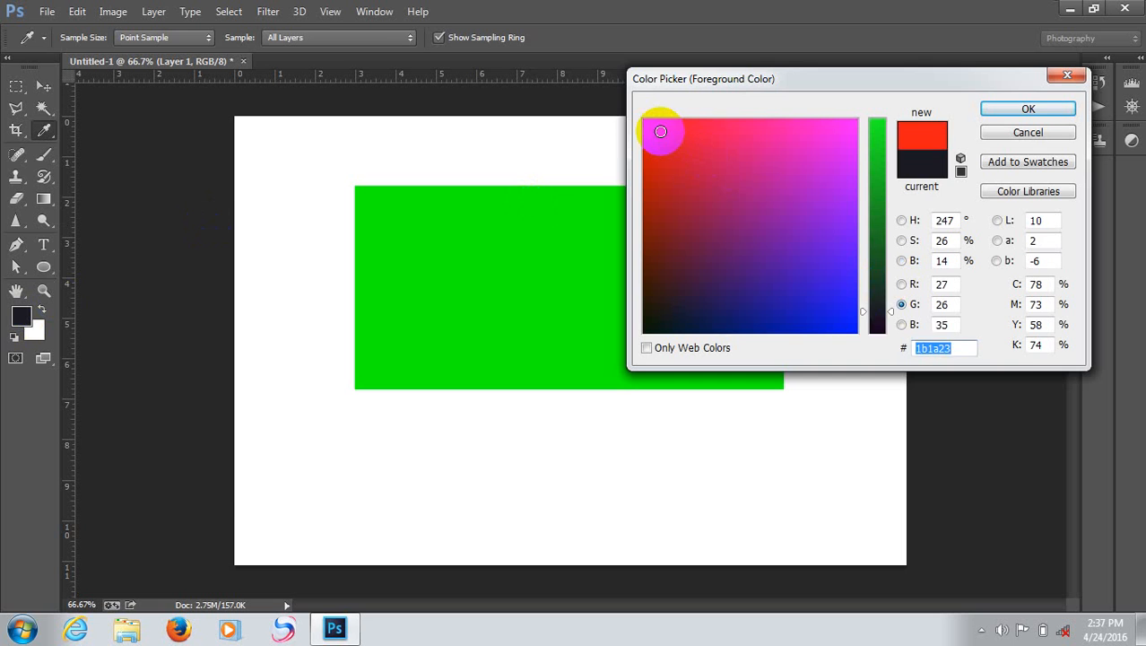
left_click(1027, 107)
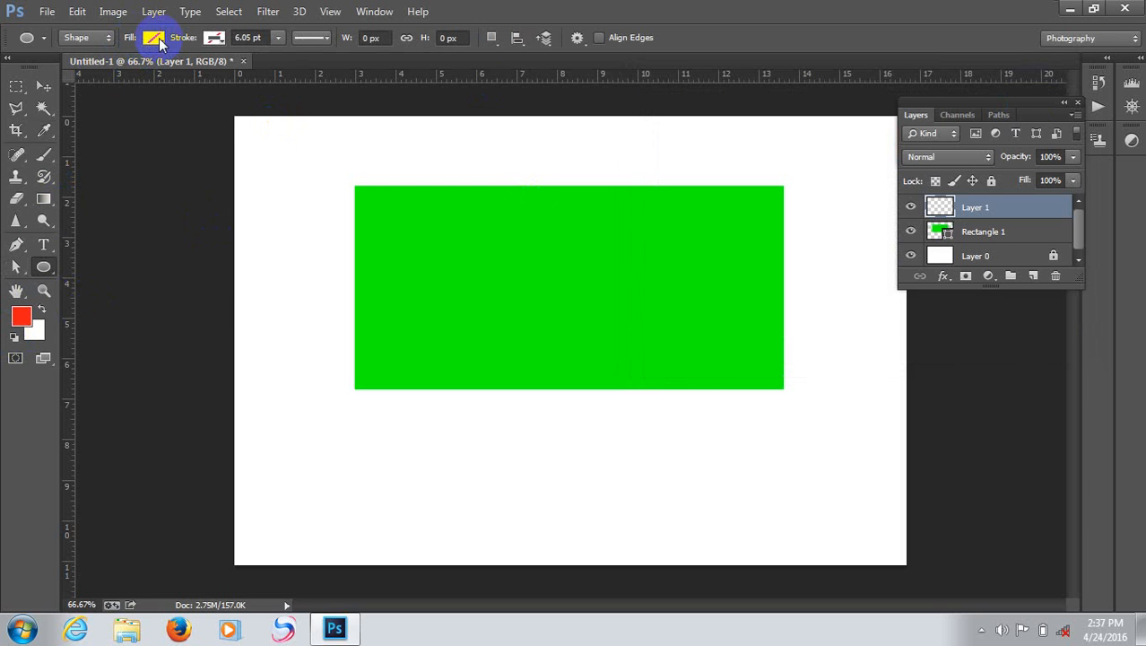
Step: Set the Ellipse Tool's fill to solid red and dismiss the fixed-size ellipse creation
left_click(153, 38)
left_click(155, 38)
left_click(159, 37)
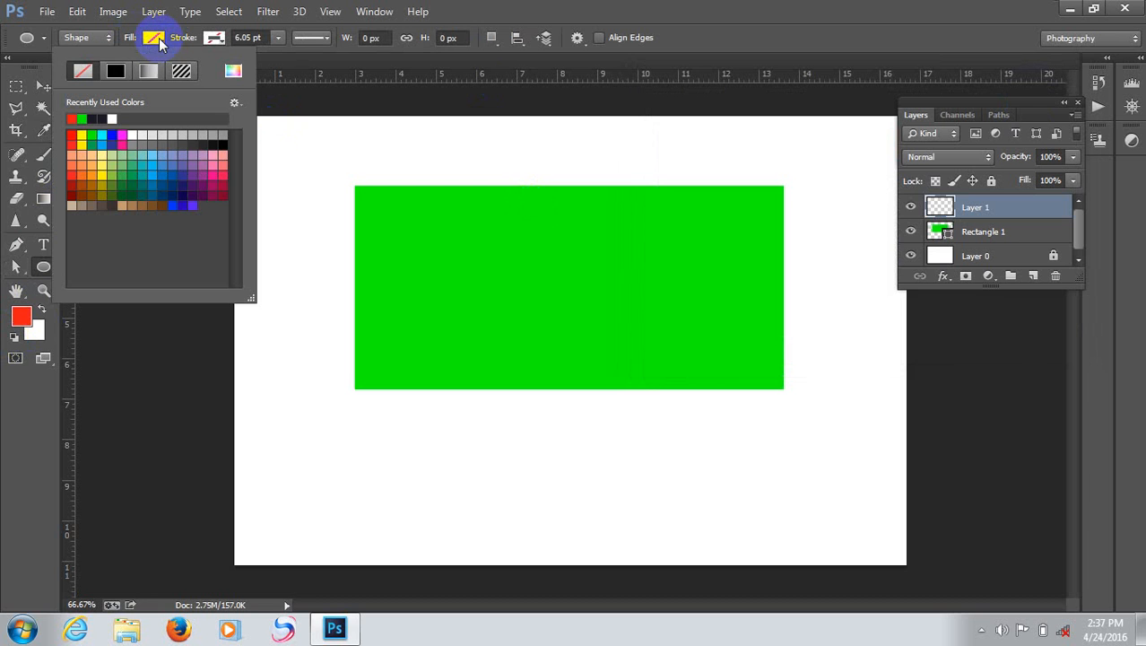
left_click(71, 132)
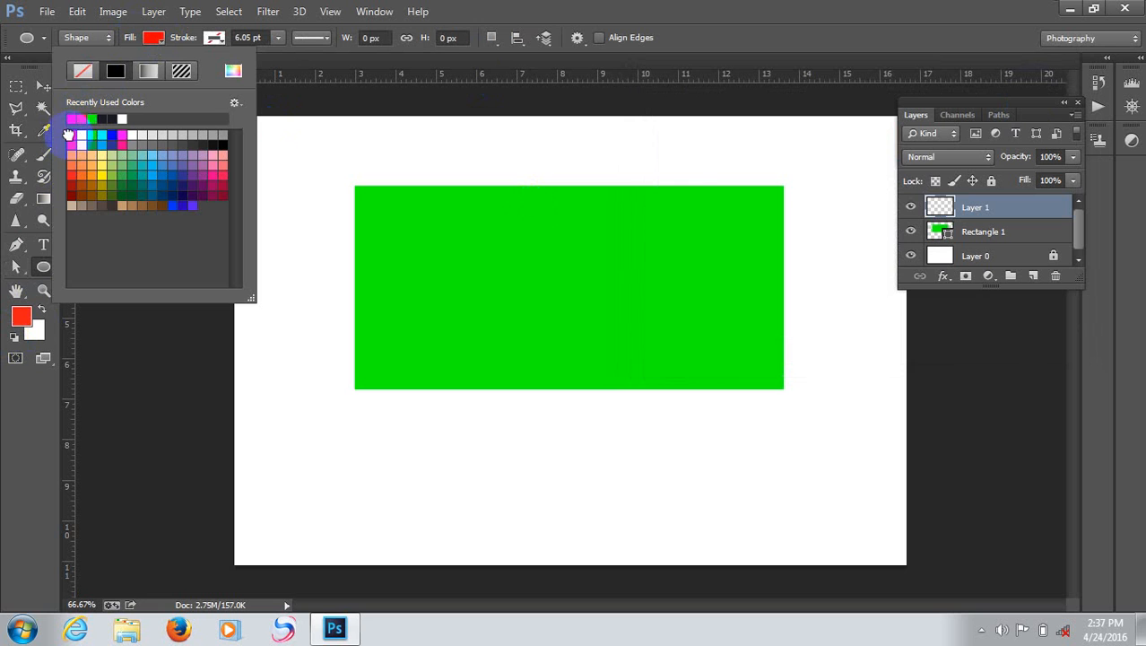
left_click(148, 359)
left_click(151, 358)
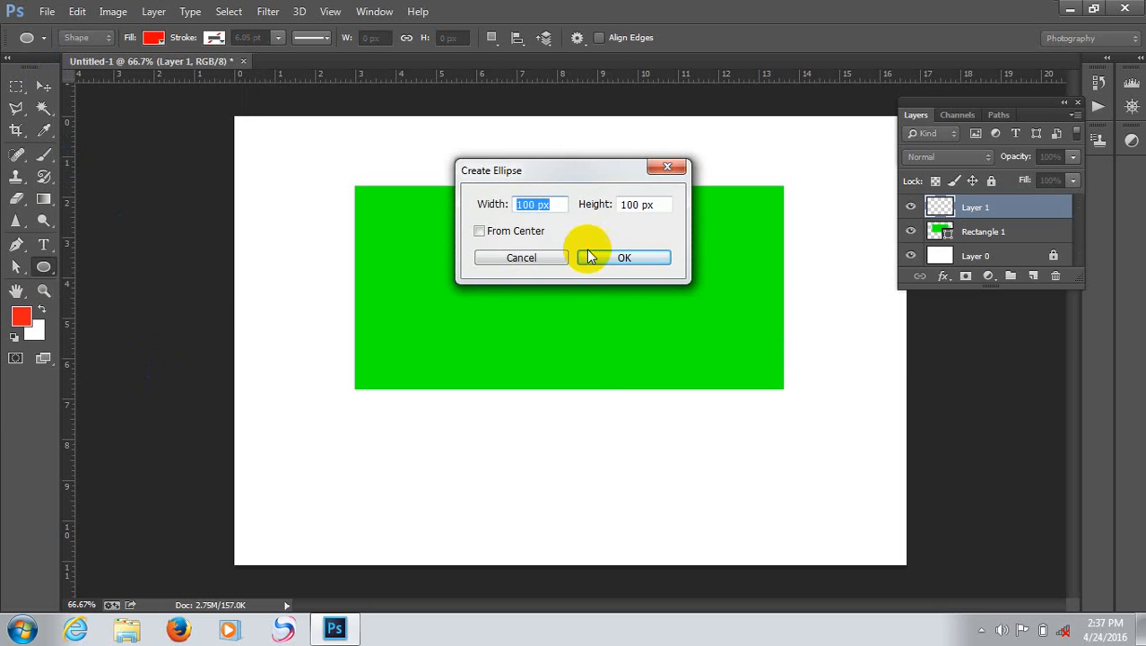
left_click(542, 257)
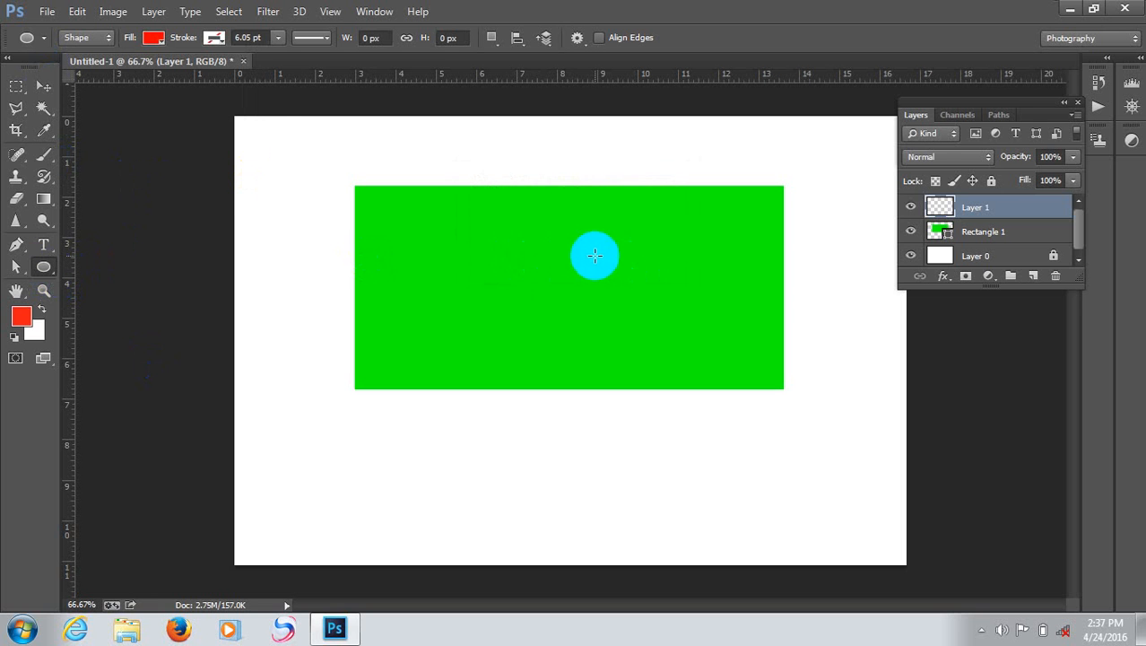
Step: Draw a tiny red ellipse and a larger one of about 149 × 91 px near the middle of the green rectangle
mouse_move(613, 251)
left_mouse_down()
mouse_move(544, 298)
mouse_move(622, 254)
left_mouse_up()
left_click_drag(623, 254, 540, 305)
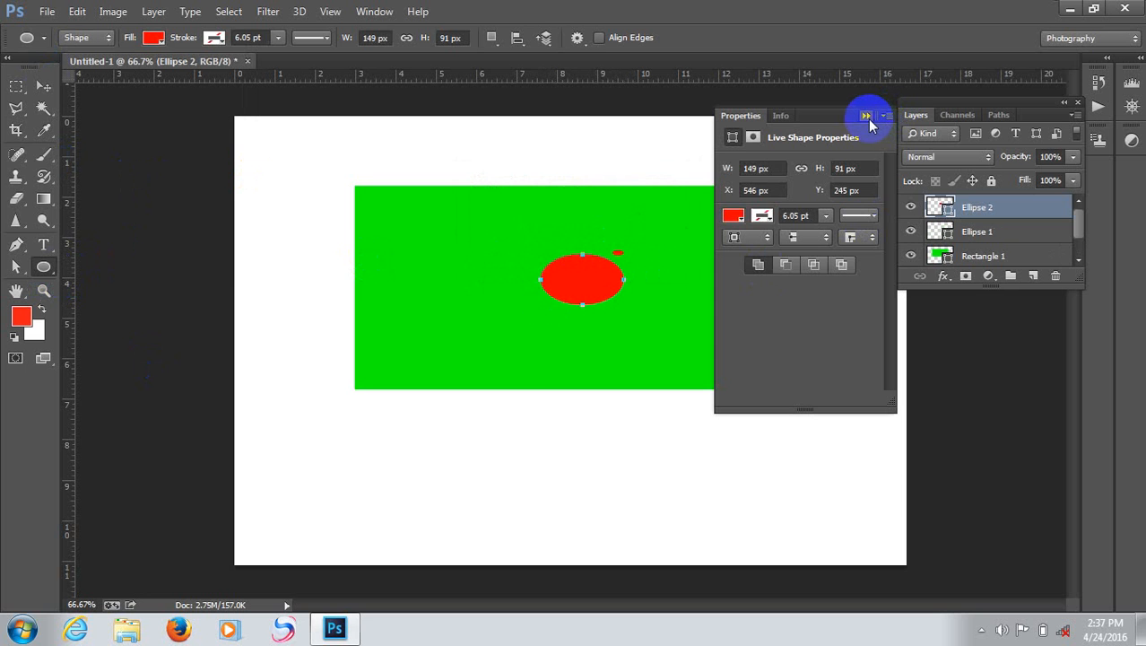
left_click(866, 115)
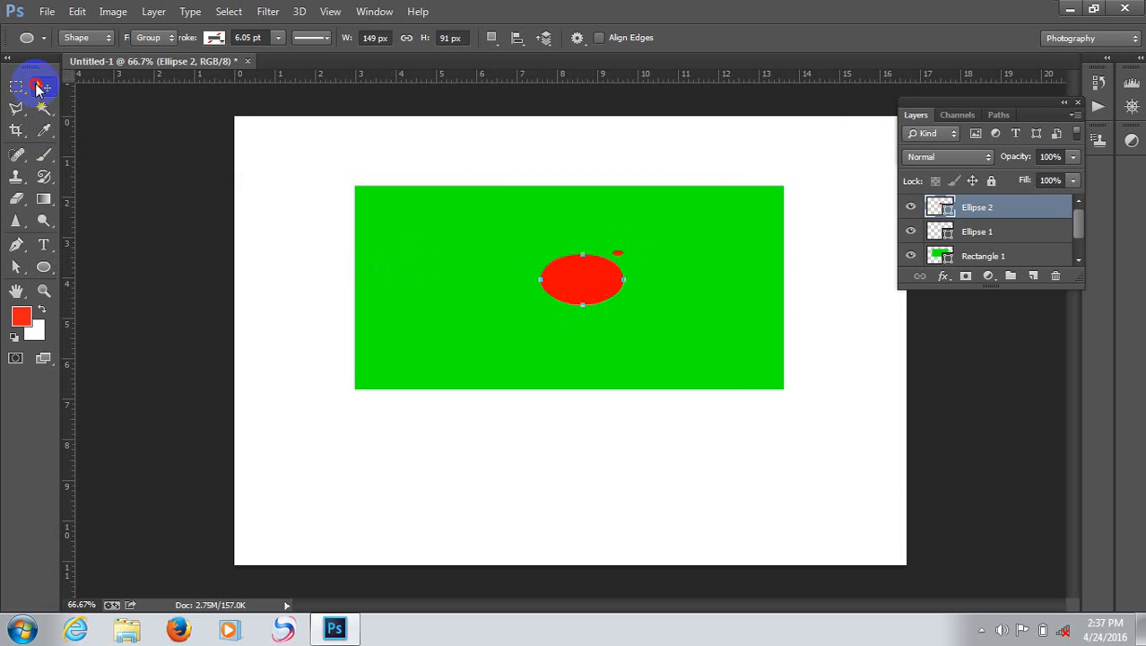
Step: Move the larger red ellipse slightly left and down to the centre of the green rectangle
left_click(43, 85)
left_click_drag(582, 281, 558, 288)
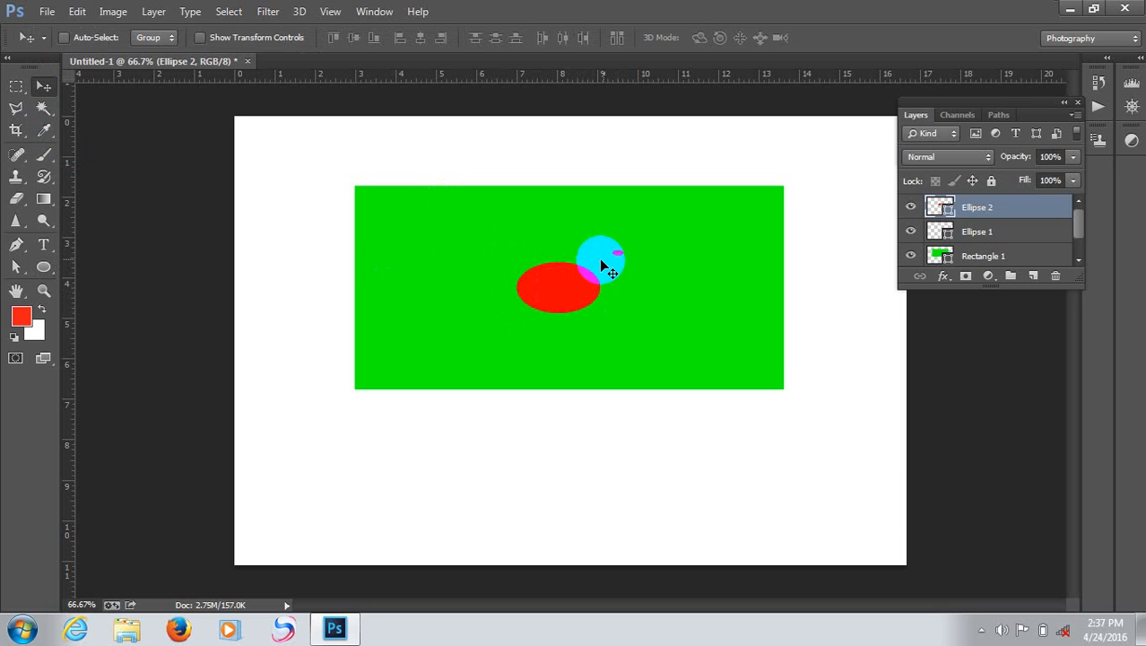
mouse_move(548, 299)
left_mouse_down()
mouse_move(560, 296)
mouse_move(543, 303)
left_mouse_up()
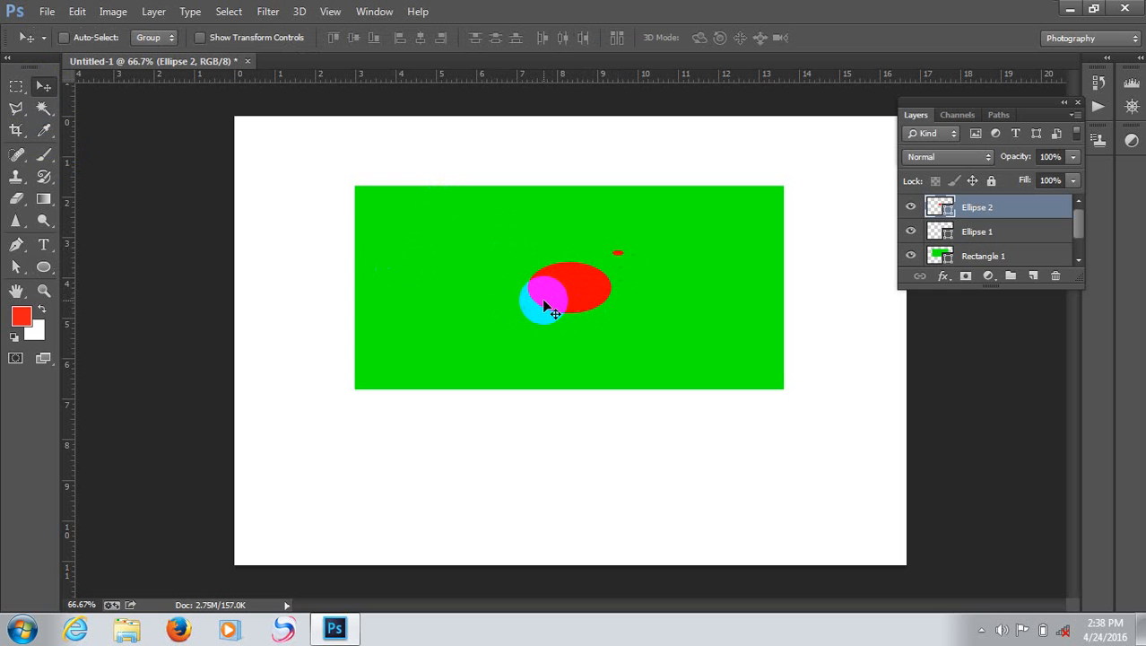
Step: Free-transform the larger red ellipse to about 164% width and 247% height and position it centrally on the green rectangle
key("ctrl+t")
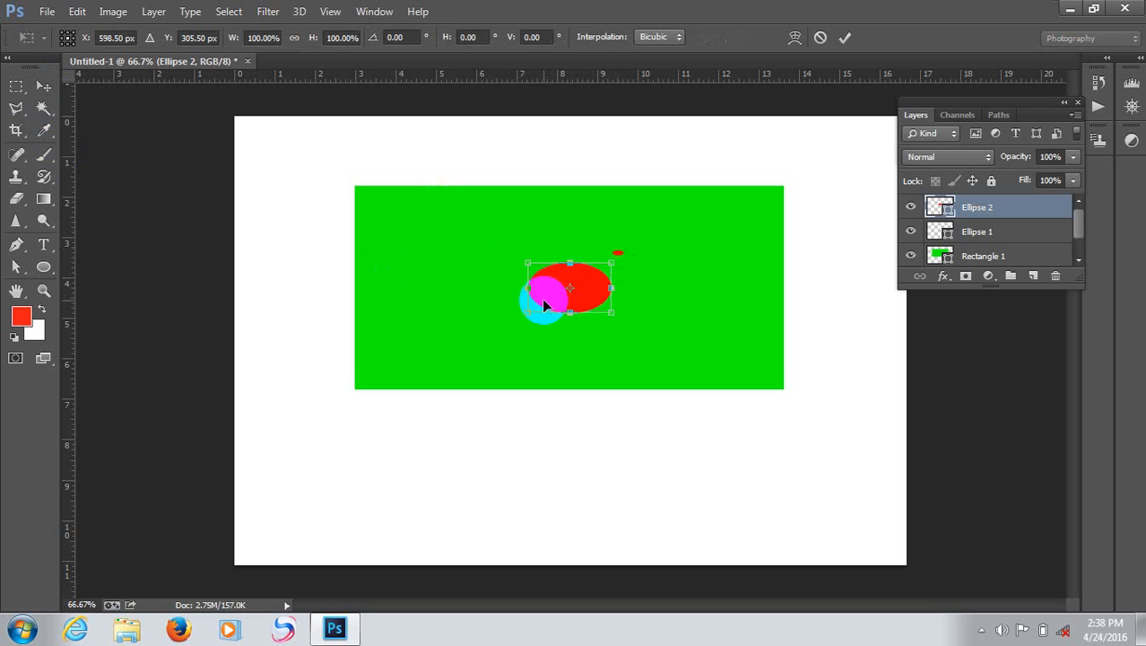
left_click_drag(543, 300, 529, 266)
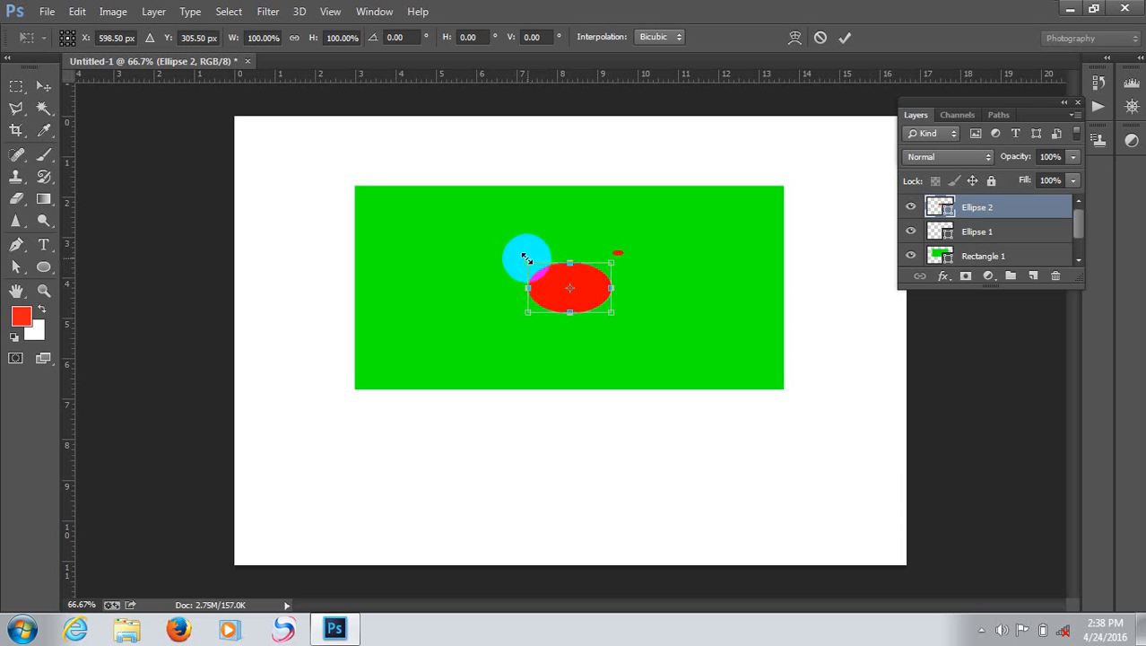
left_click_drag(529, 266, 472, 213)
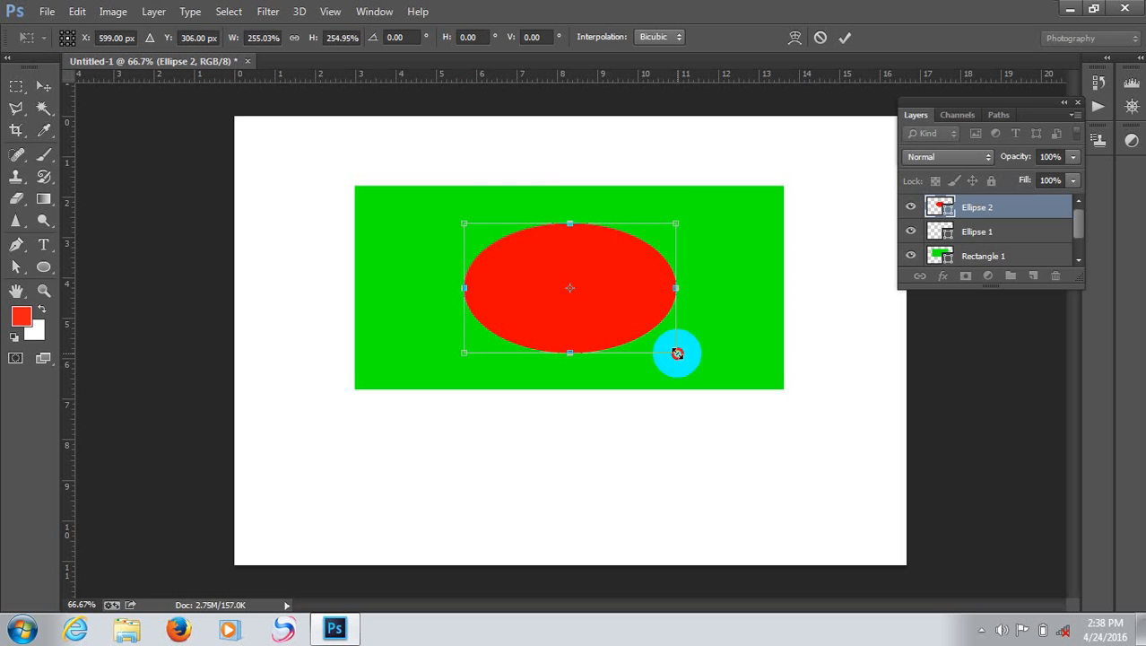
mouse_move(677, 354)
left_mouse_down()
mouse_move(652, 362)
mouse_move(674, 352)
left_mouse_up()
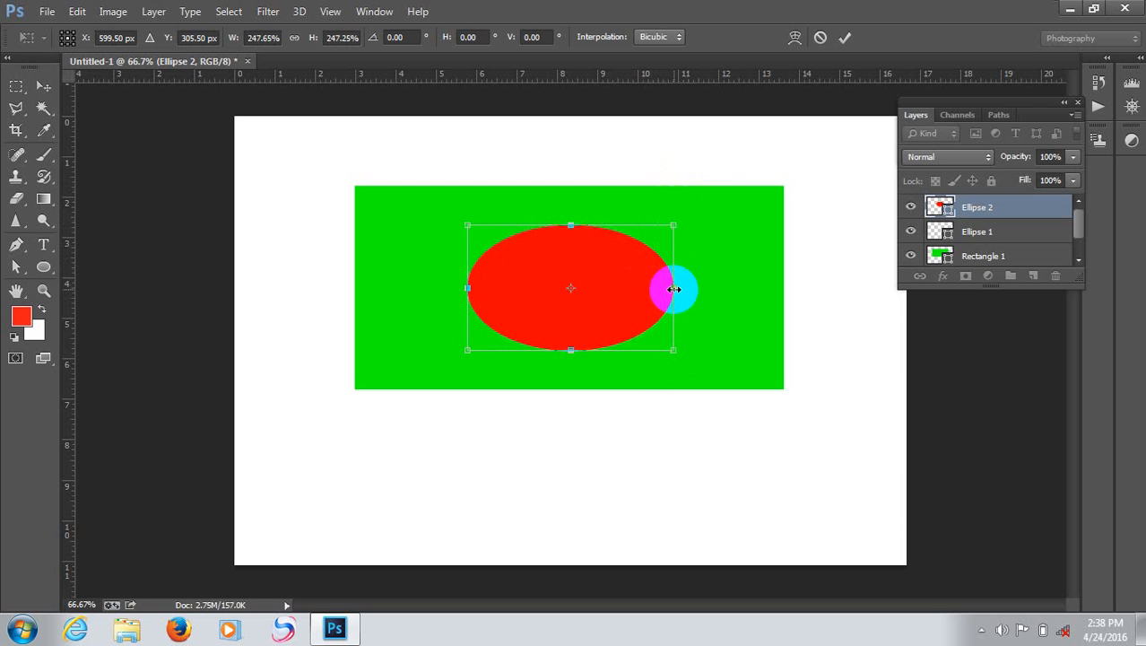
left_click_drag(673, 288, 555, 308)
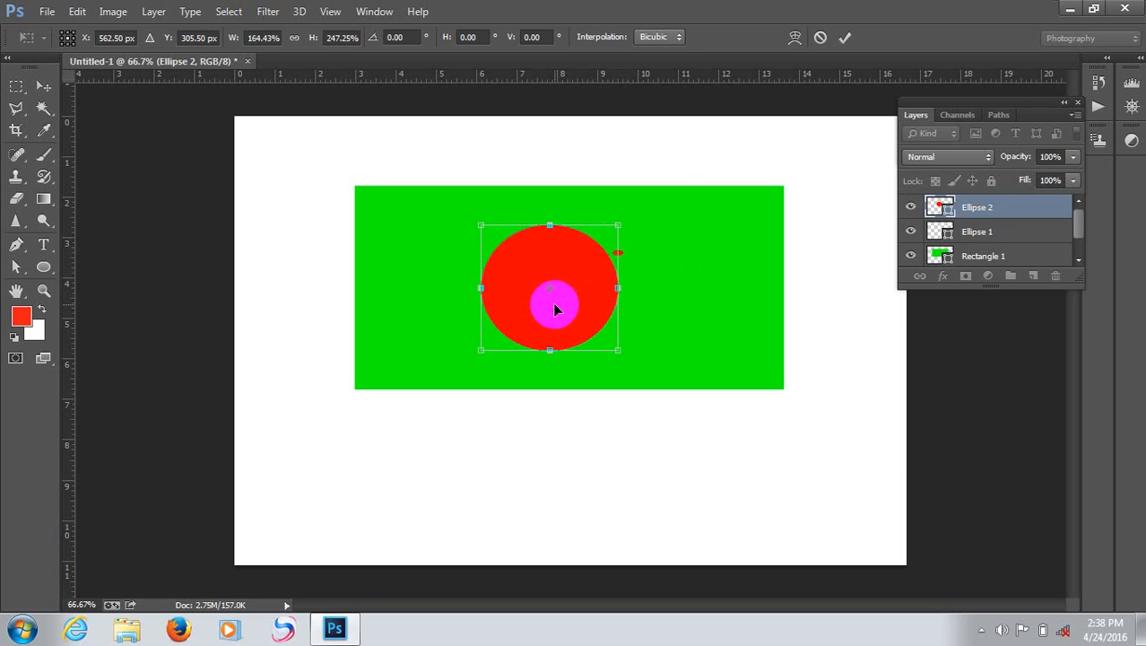
mouse_move(555, 309)
left_mouse_down()
mouse_move(518, 310)
mouse_move(512, 297)
mouse_move(594, 291)
mouse_move(507, 289)
mouse_move(512, 312)
mouse_move(581, 309)
mouse_move(568, 313)
left_mouse_up()
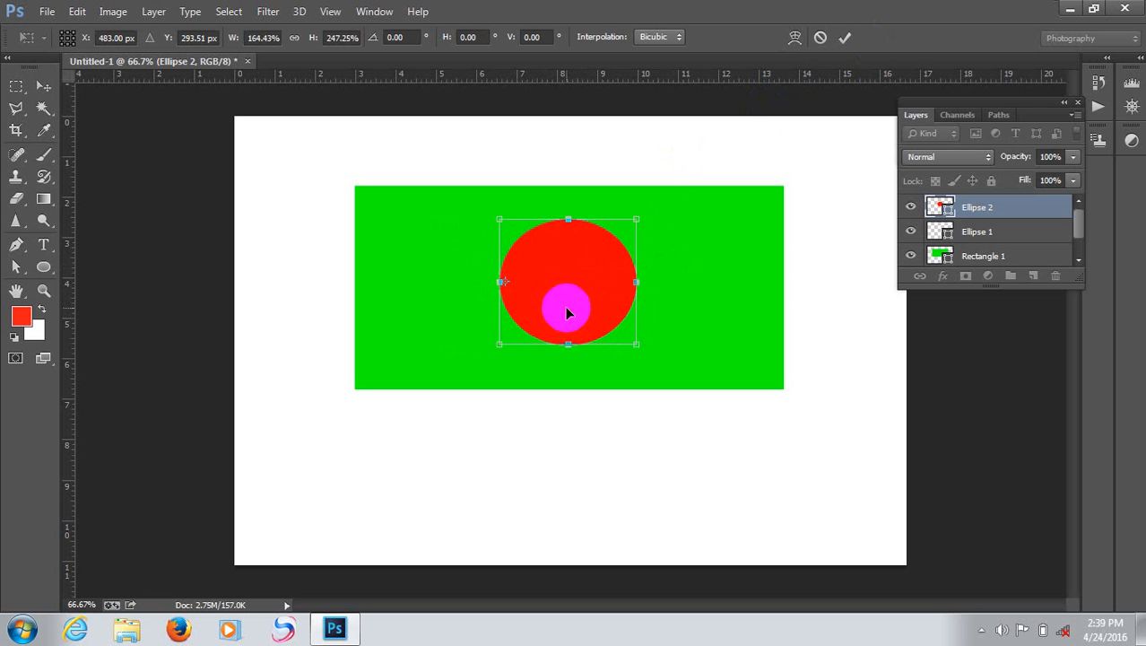
left_click(847, 38)
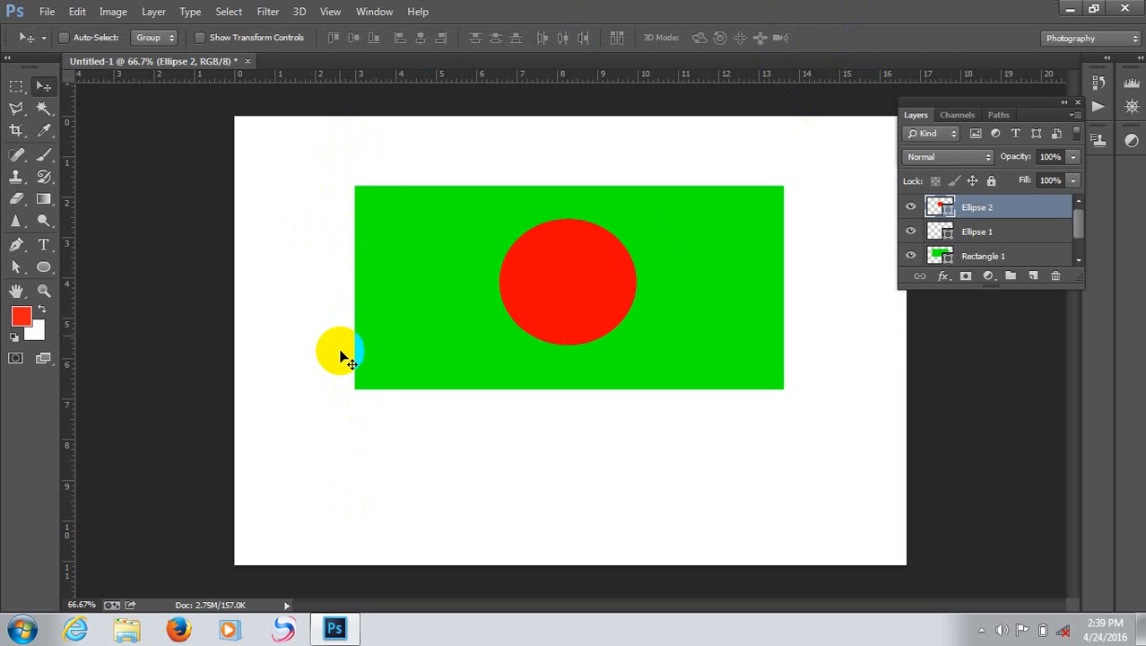
Step: Try to apply a gradient with the Gradient Tool on the Ellipse 2 shape layer
left_click(45, 198)
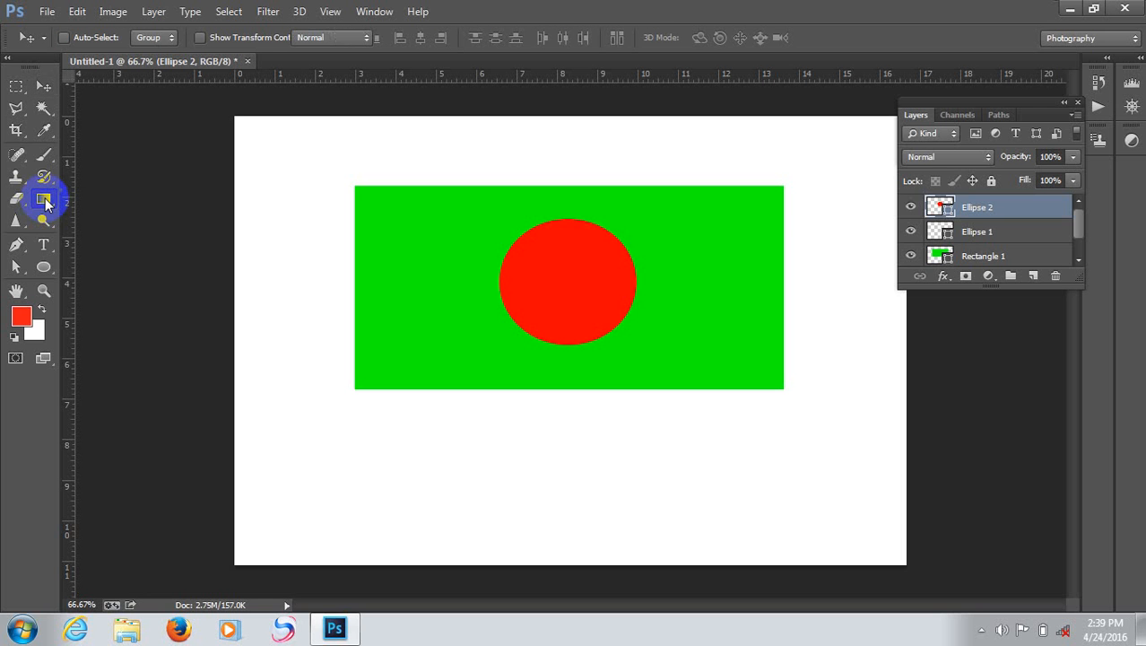
left_click(103, 158)
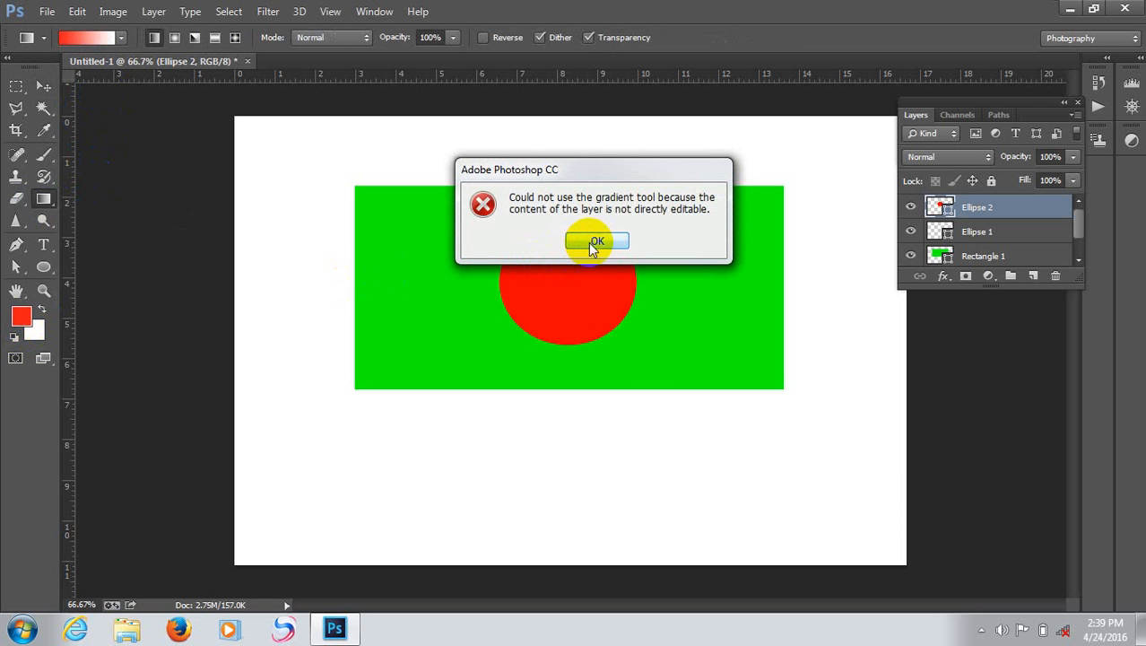
left_click(593, 242)
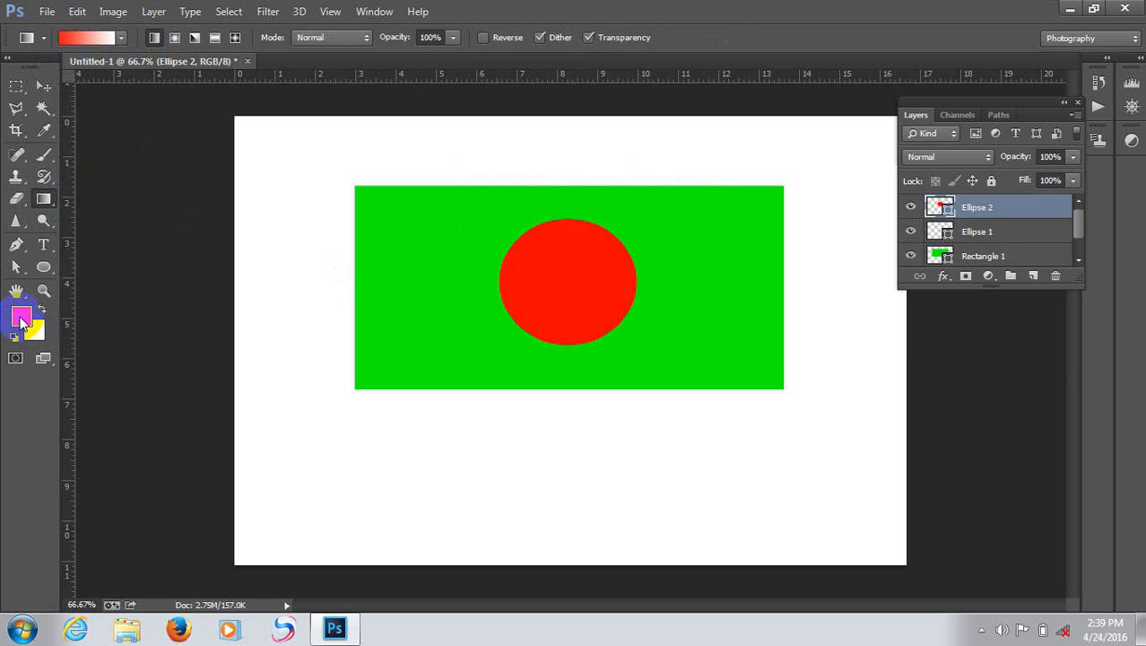
Step: Set the foreground colour to dark yellow, hex d1cf12, for the Gradient Tool
left_click(22, 317)
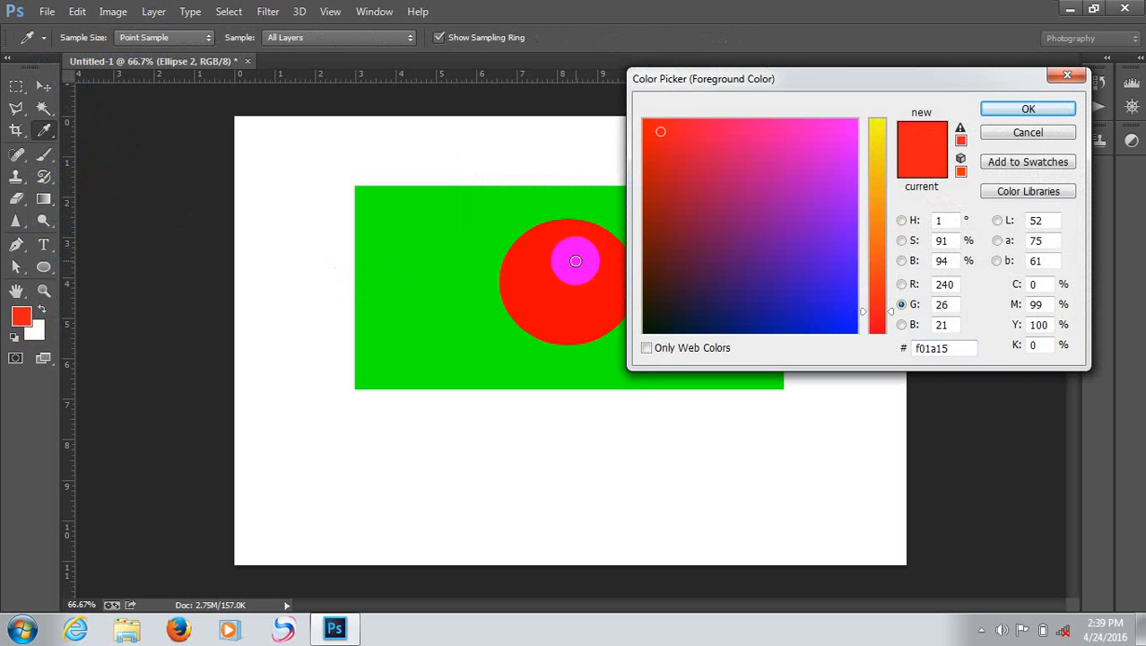
left_click(887, 311)
left_click(902, 261)
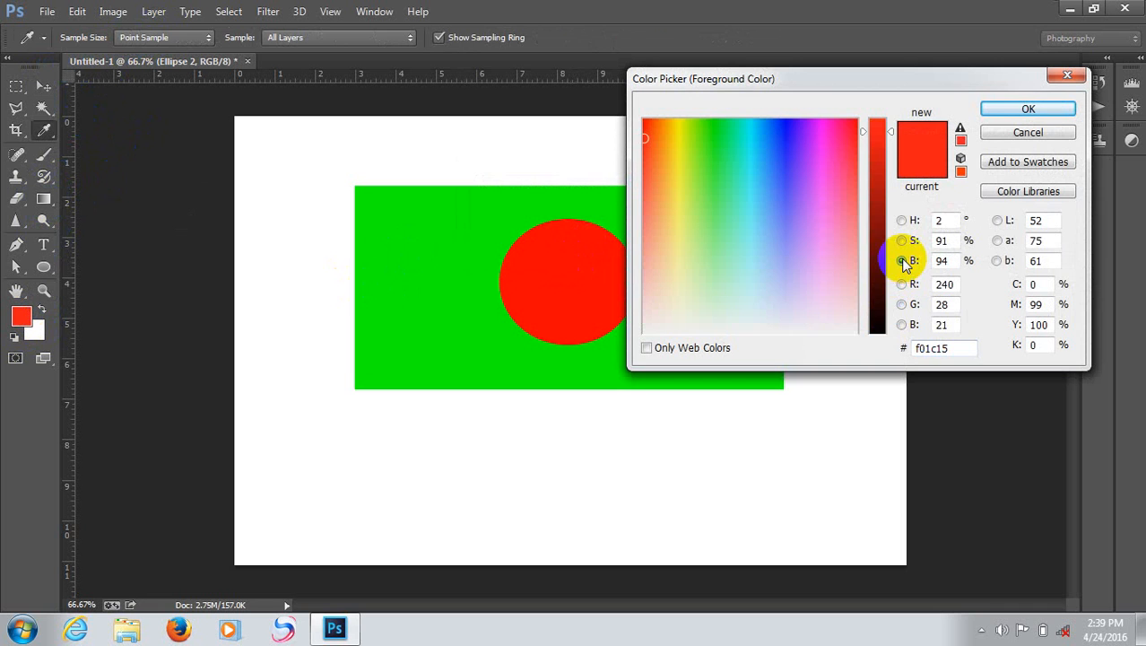
left_click(901, 221)
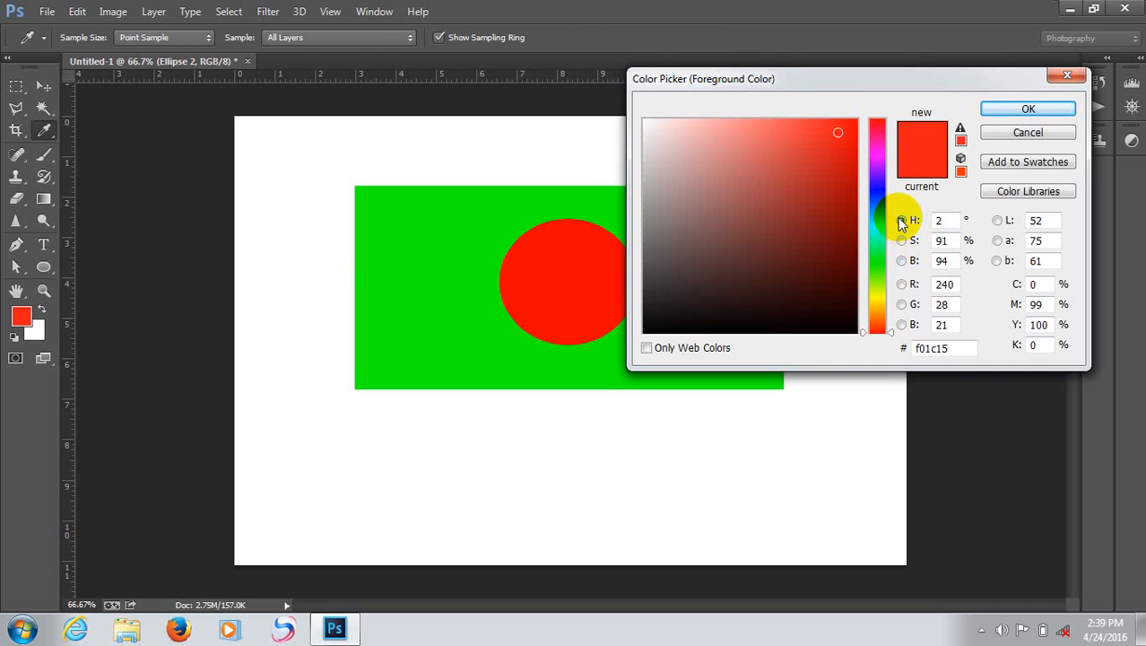
left_click(902, 241)
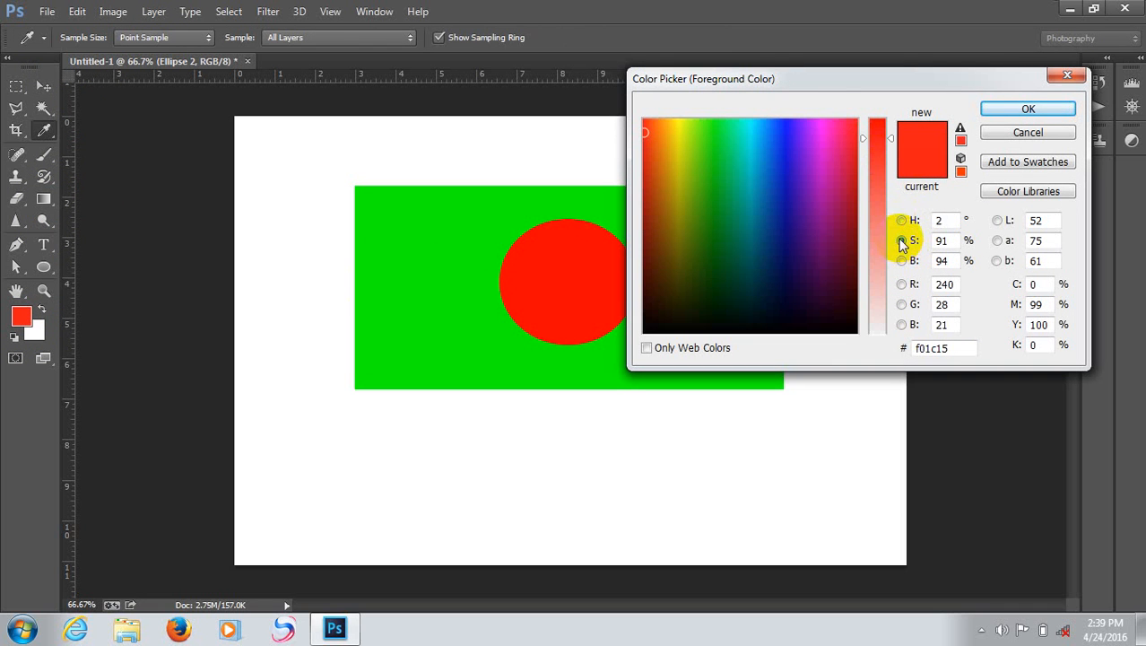
left_click(678, 158)
left_click(678, 158)
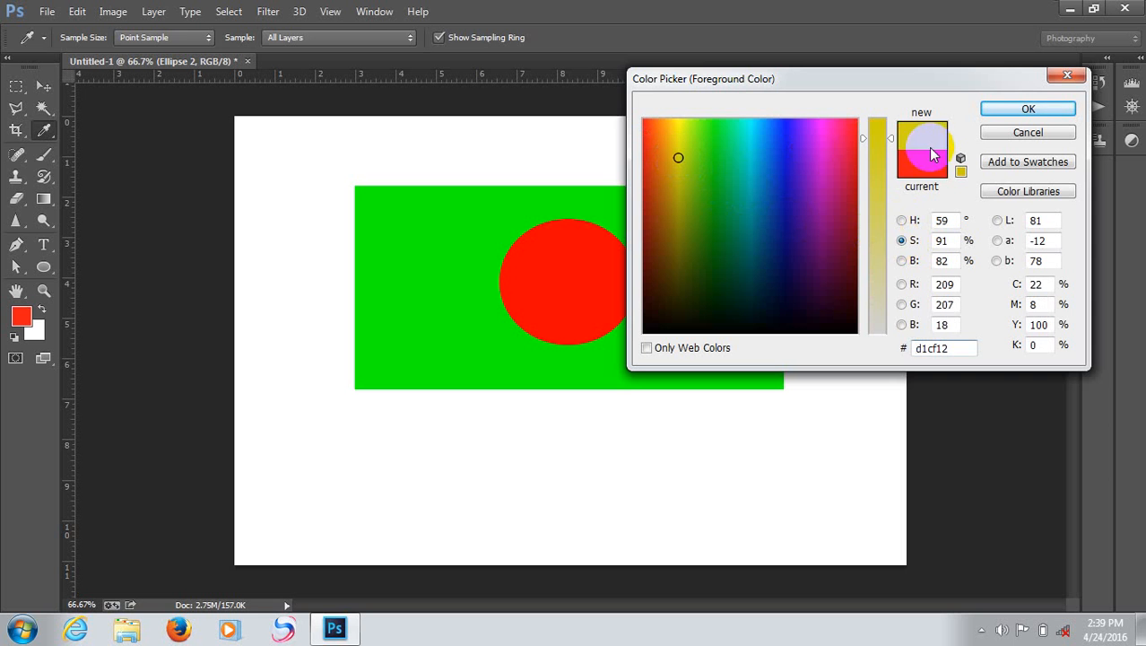
left_click(1028, 109)
key("g")
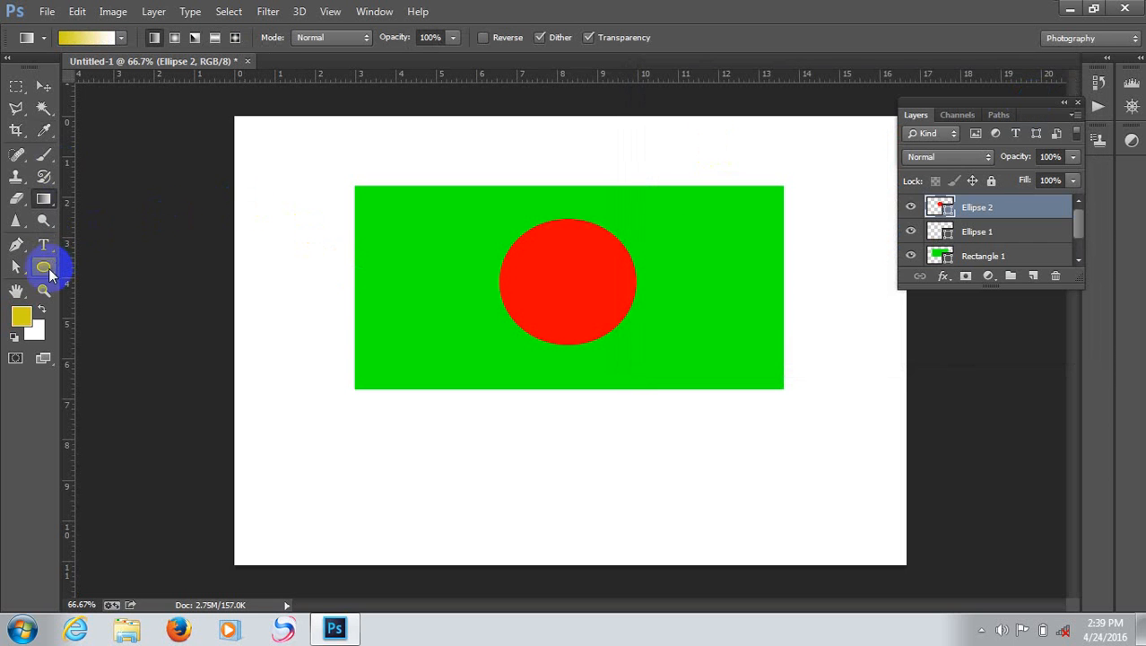
Step: Draw two narrow red rectangles near the green rectangle's left edge, about 12 × 75 px and 12 × 885 px
left_click_drag(46, 274, 105, 262)
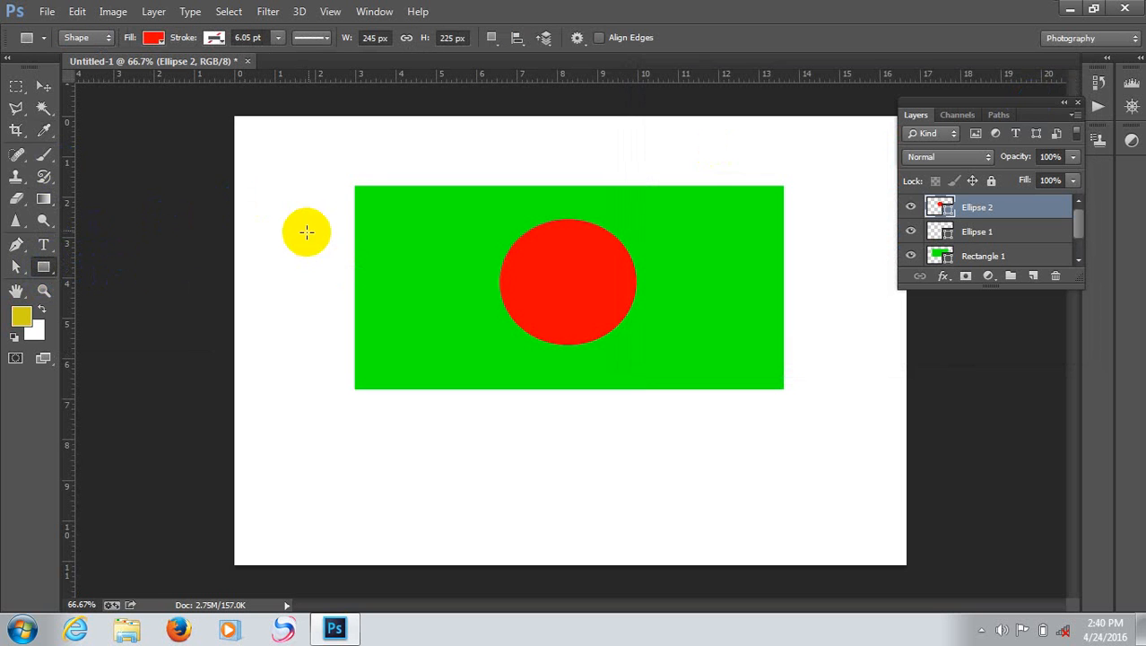
mouse_move(352, 136)
left_mouse_down()
mouse_move(335, 217)
mouse_move(343, 183)
mouse_move(351, 204)
mouse_move(330, 197)
mouse_move(351, 181)
mouse_move(353, 156)
left_mouse_up()
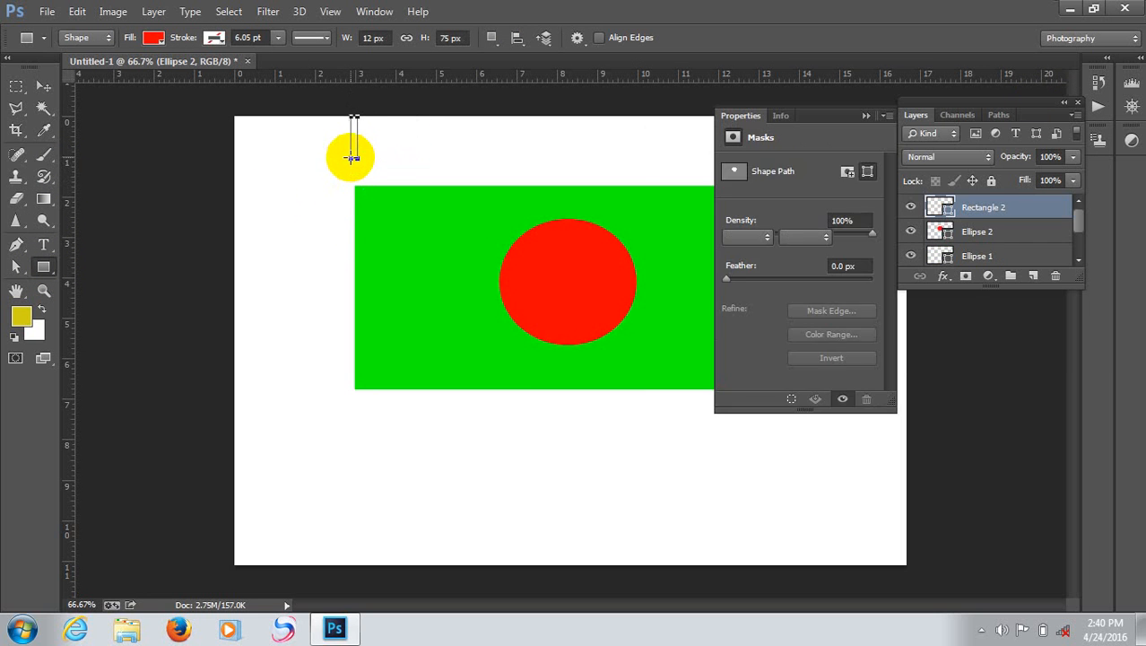
left_click_drag(347, 205, 343, 437)
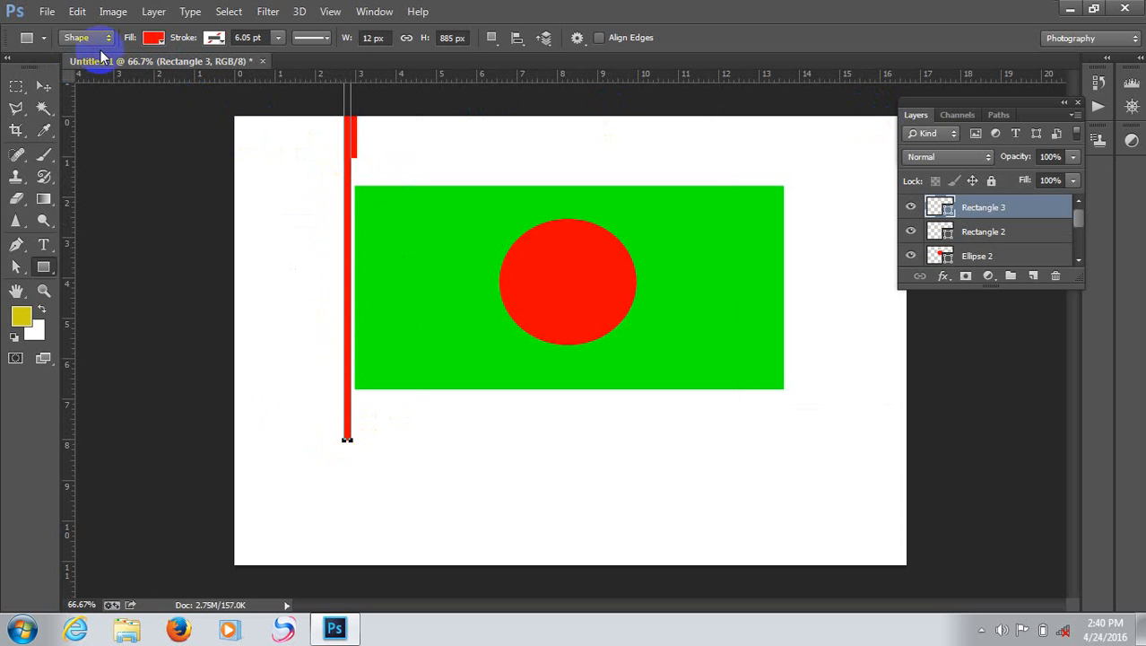
Step: Change the fill of the tall narrow rectangle to orange
left_click(155, 40)
left_click(106, 119)
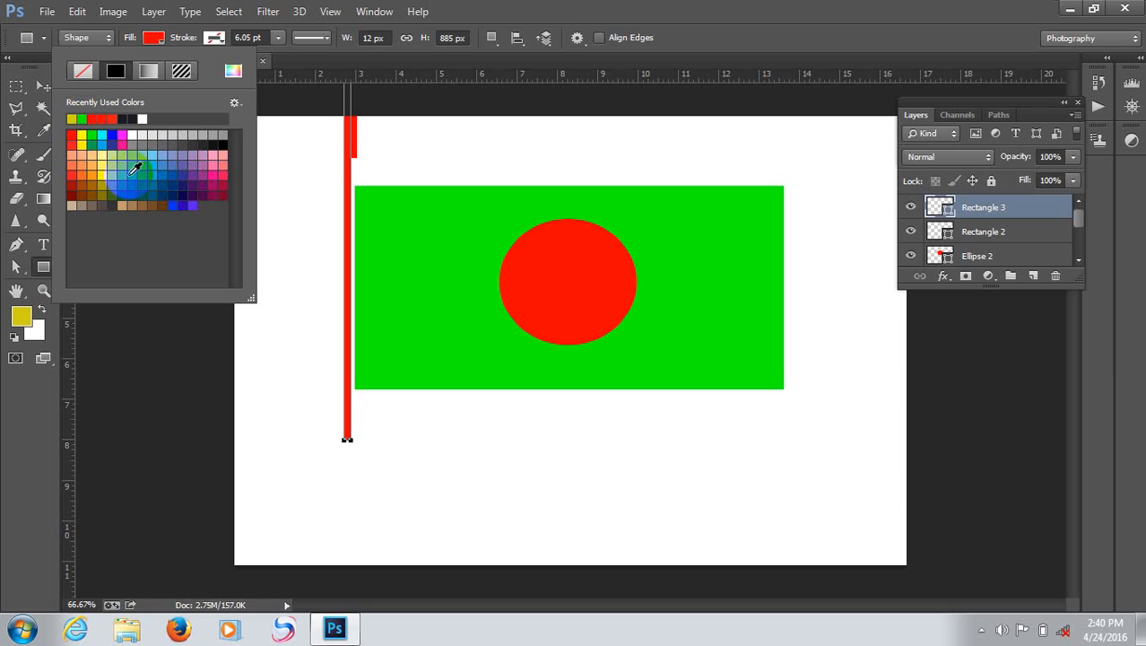
left_click(78, 176)
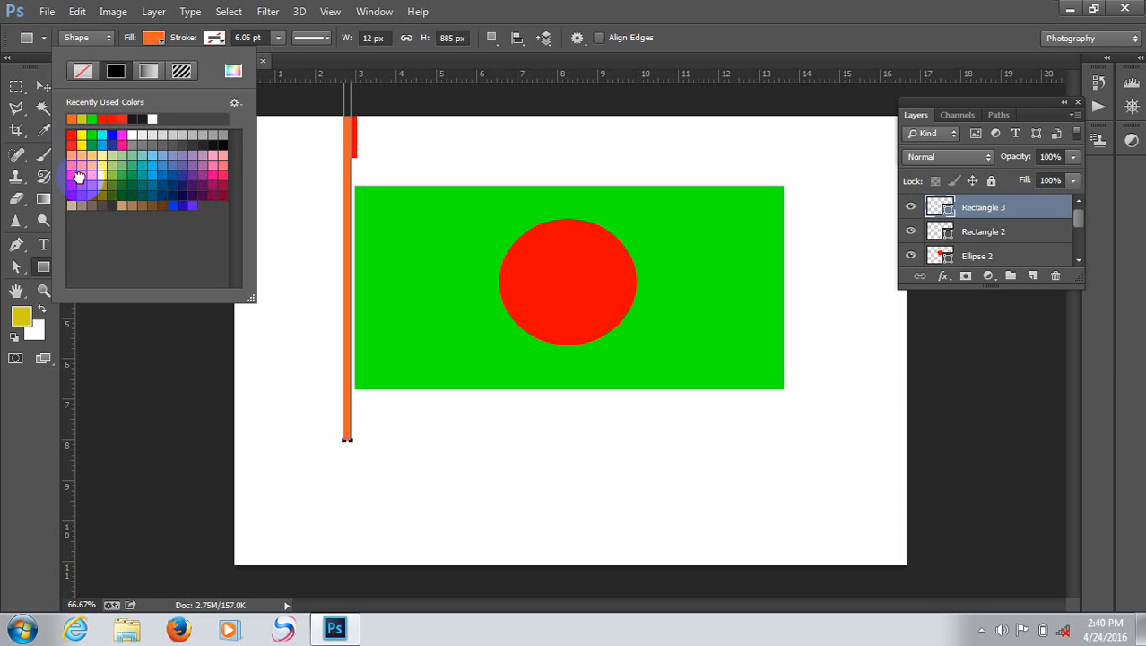
left_click(280, 103)
left_click(260, 106)
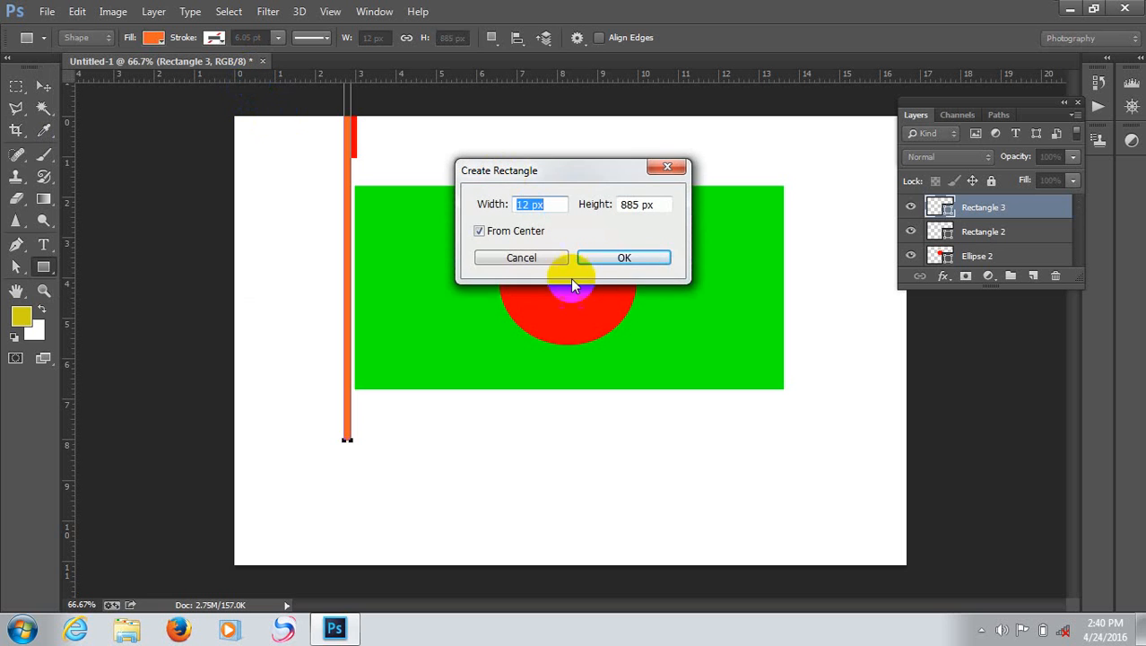
left_click(668, 168)
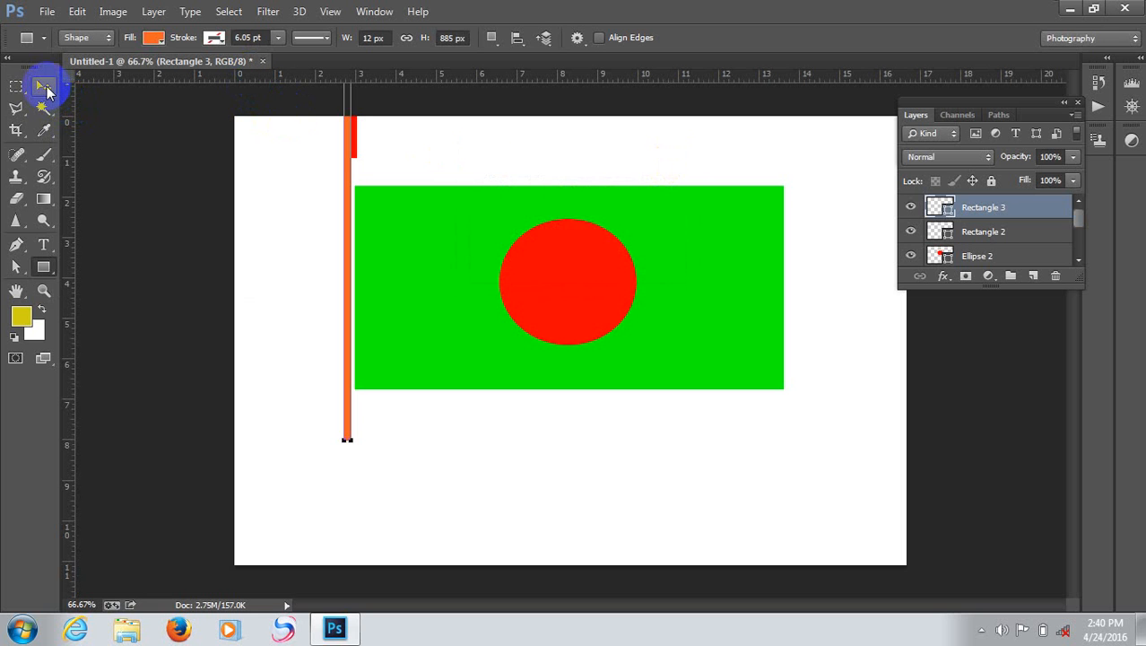
Step: Move the orange pole down and slightly right so it runs along the green rectangle's left edge to the canvas bottom
left_click(44, 88)
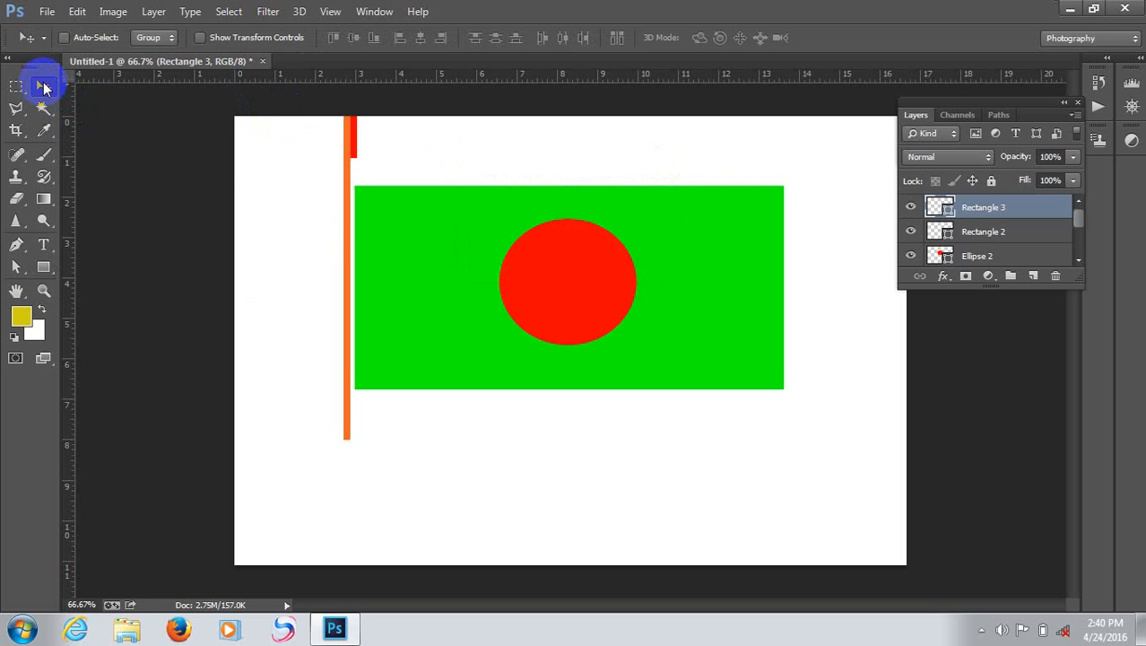
left_click_drag(345, 205, 359, 424)
left_click(356, 142)
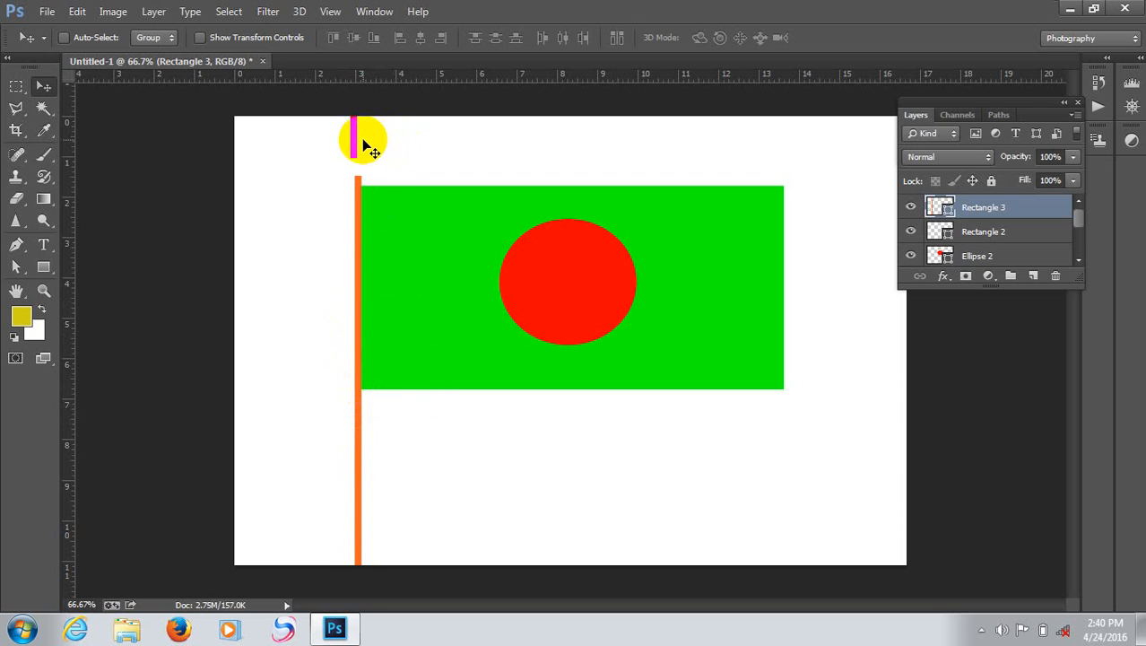
left_click_drag(363, 140, 361, 149)
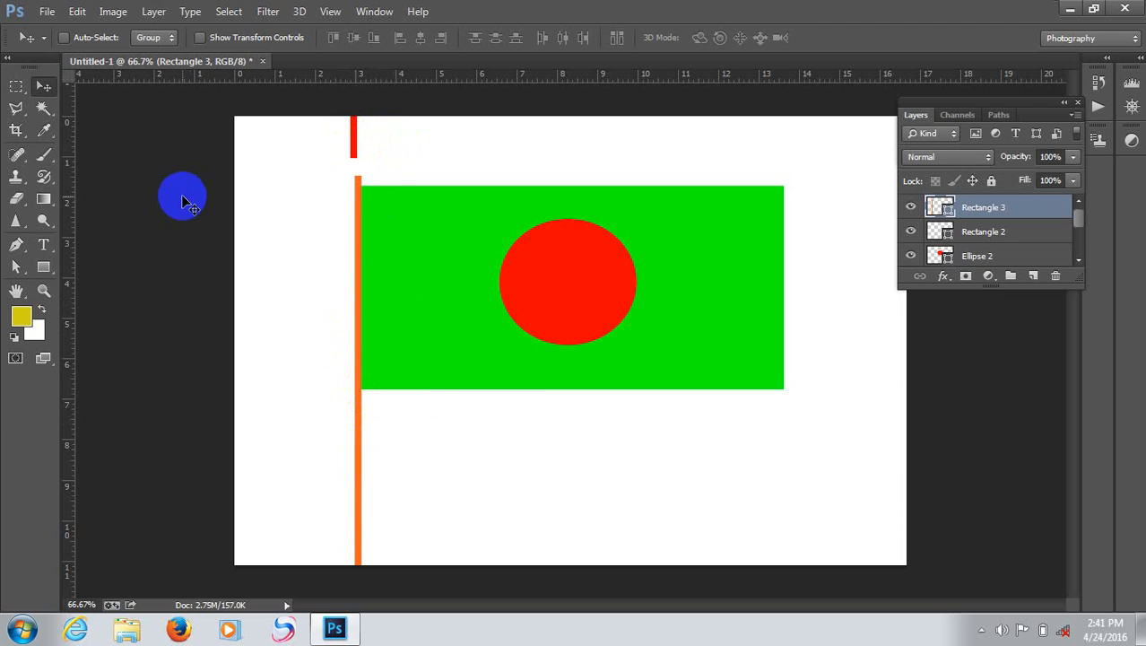
Step: Try to erase the short red bar above the pole with the Eraser Tool, without rasterizing the shape layer
left_click(16, 199)
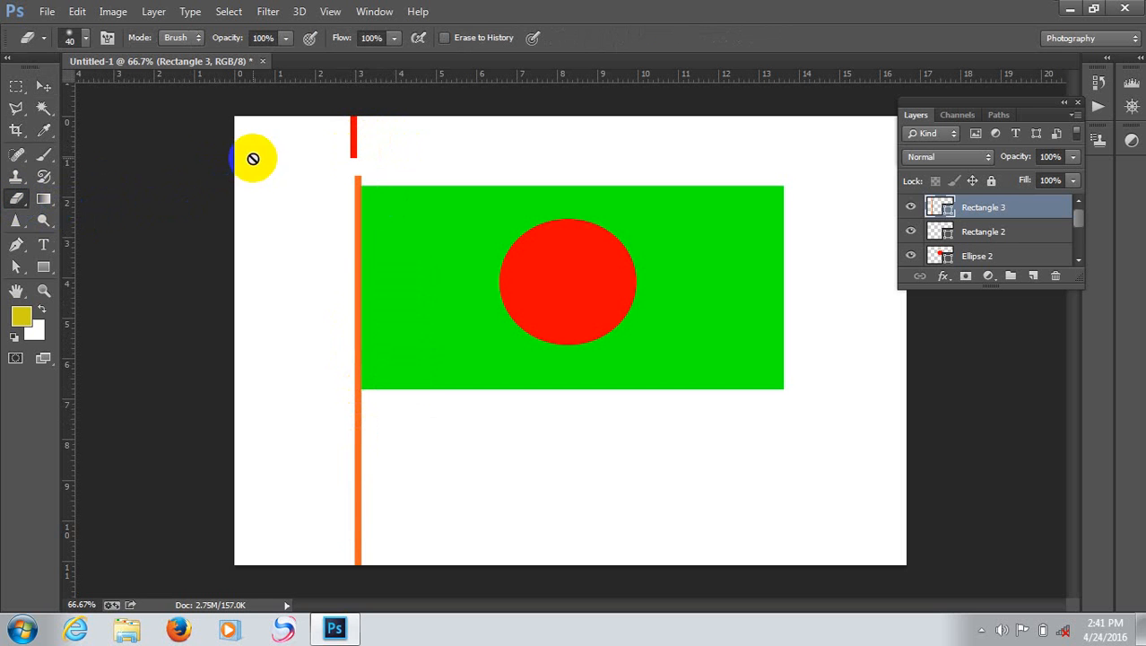
left_click(18, 201)
left_click(65, 199)
left_click(362, 129)
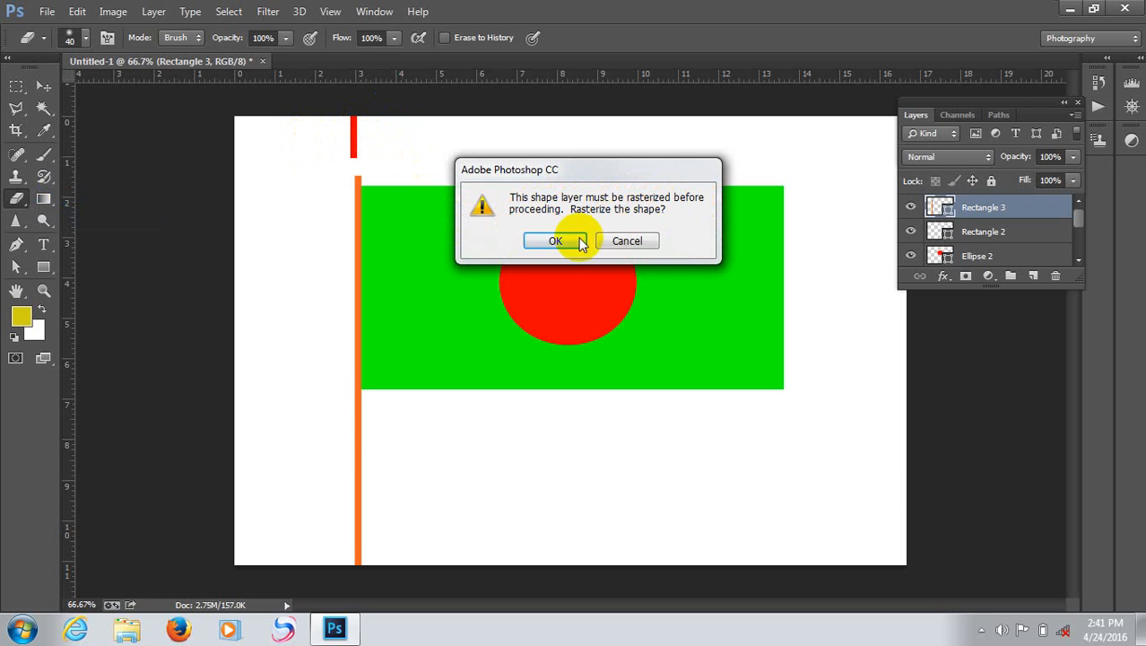
left_click(627, 242)
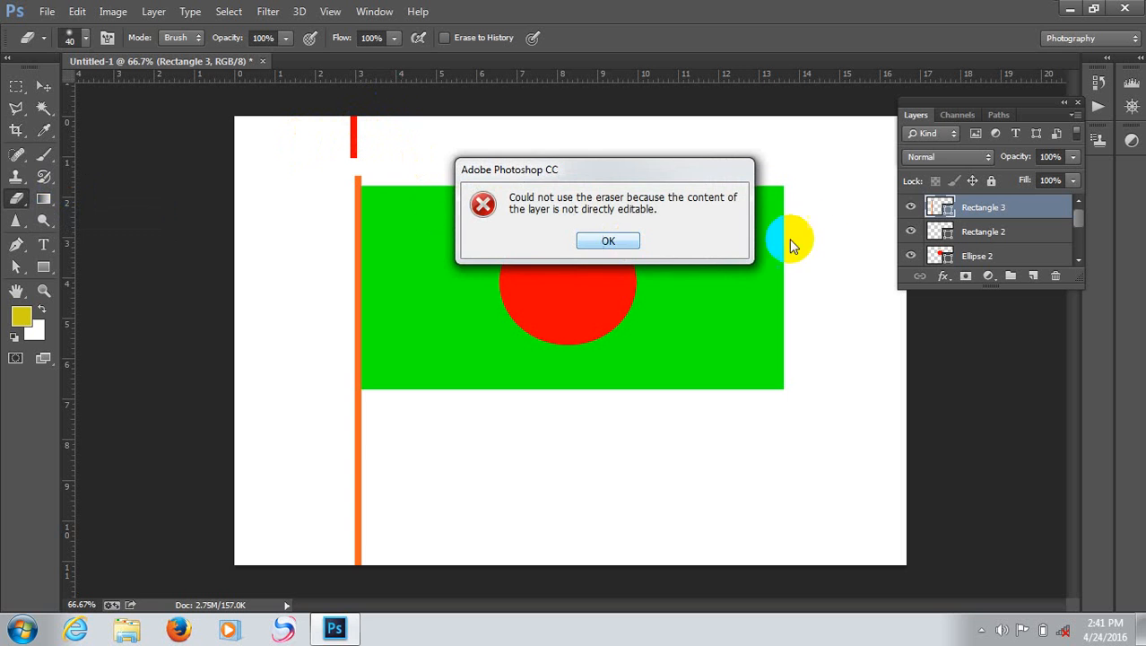
left_click(607, 242)
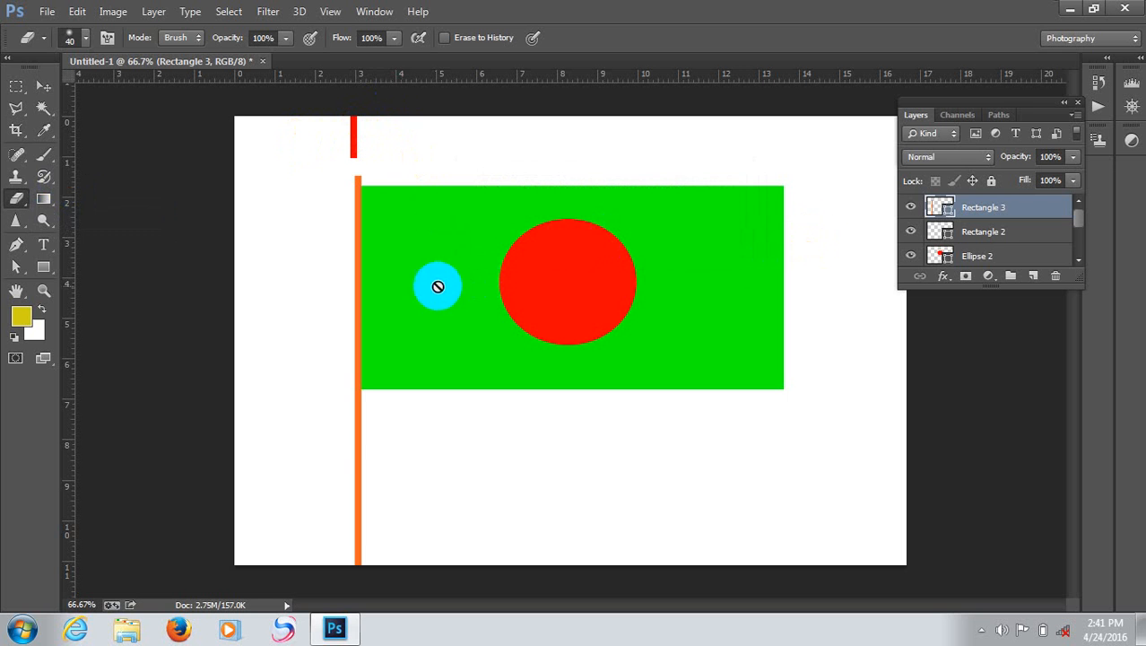
Step: Move the orange pole slightly up along the green rectangle's left edge
left_click(43, 85)
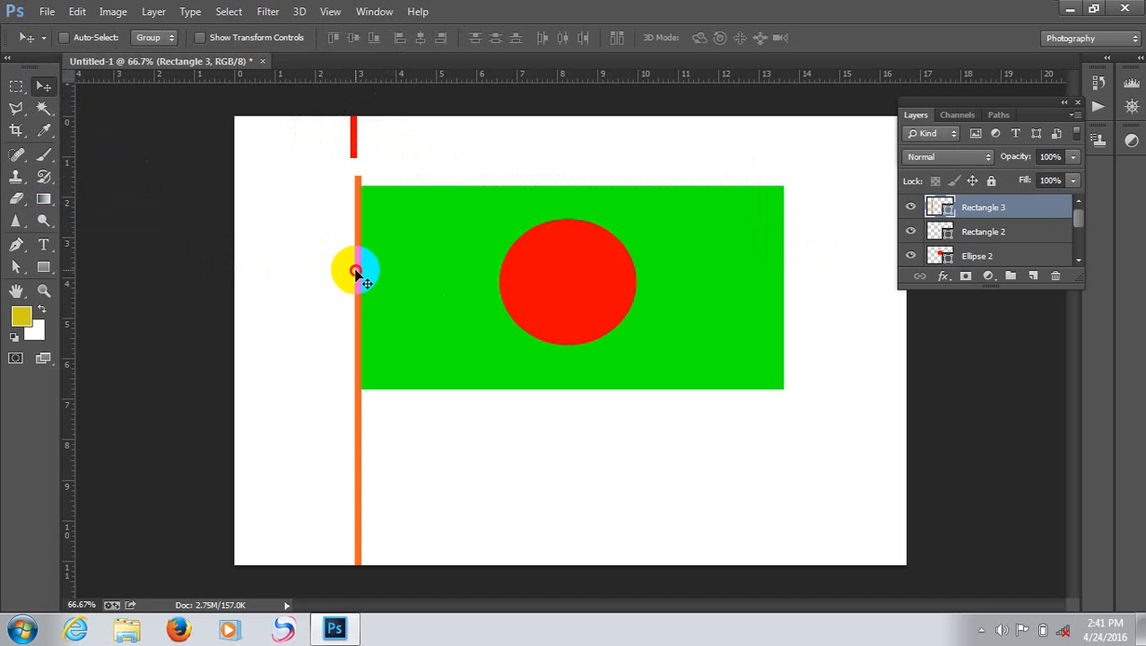
left_click_drag(355, 266, 355, 263)
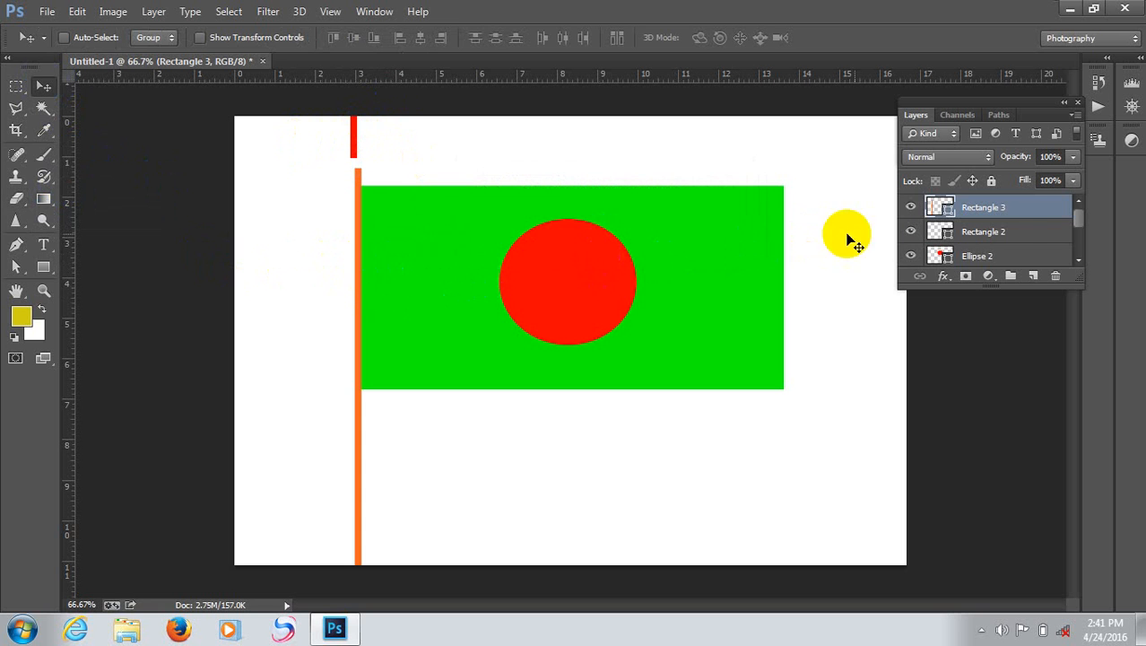
Step: Hide and show the Rectangle 3 and Rectangle 2 layers in turn to identify which shape each one holds
left_click(979, 208)
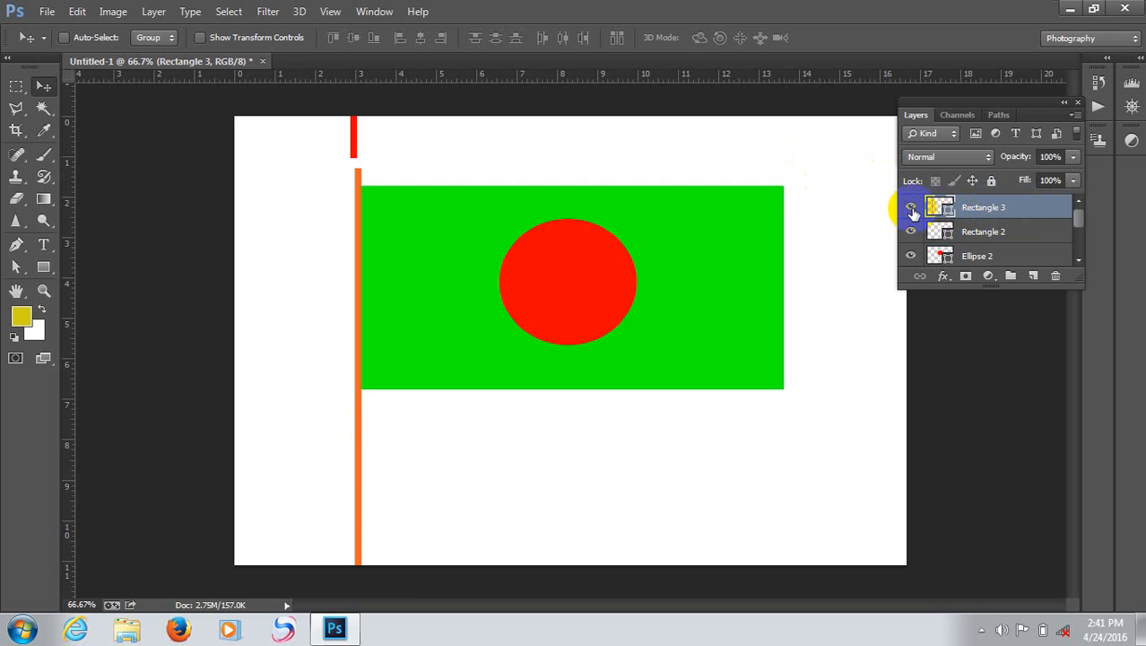
left_click(913, 208)
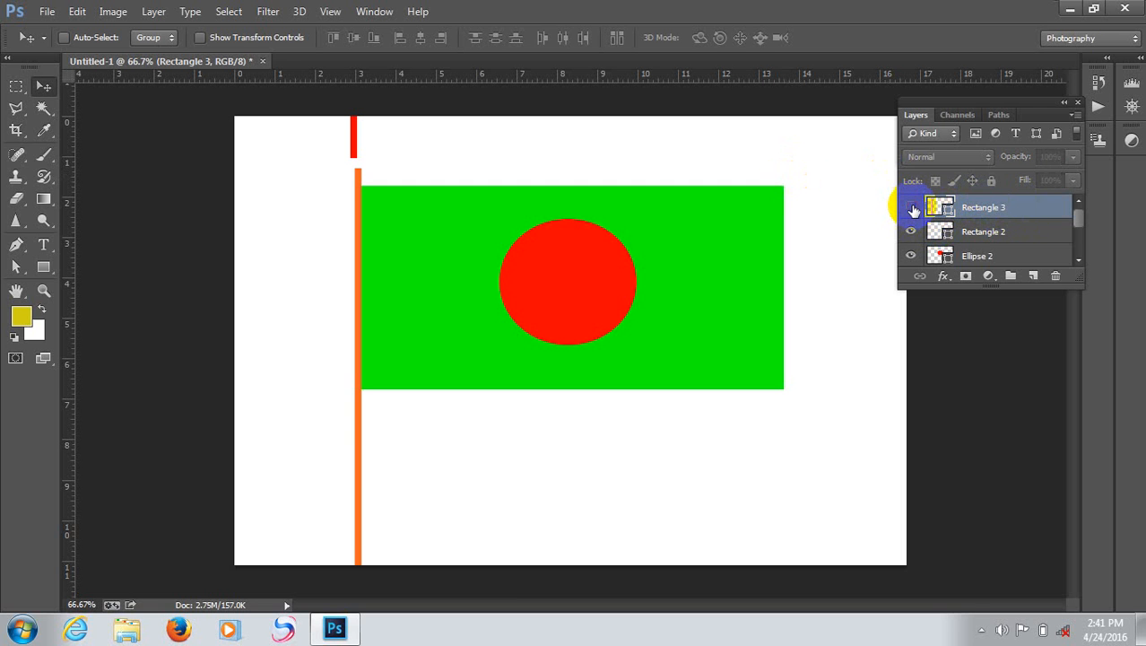
left_click(913, 208)
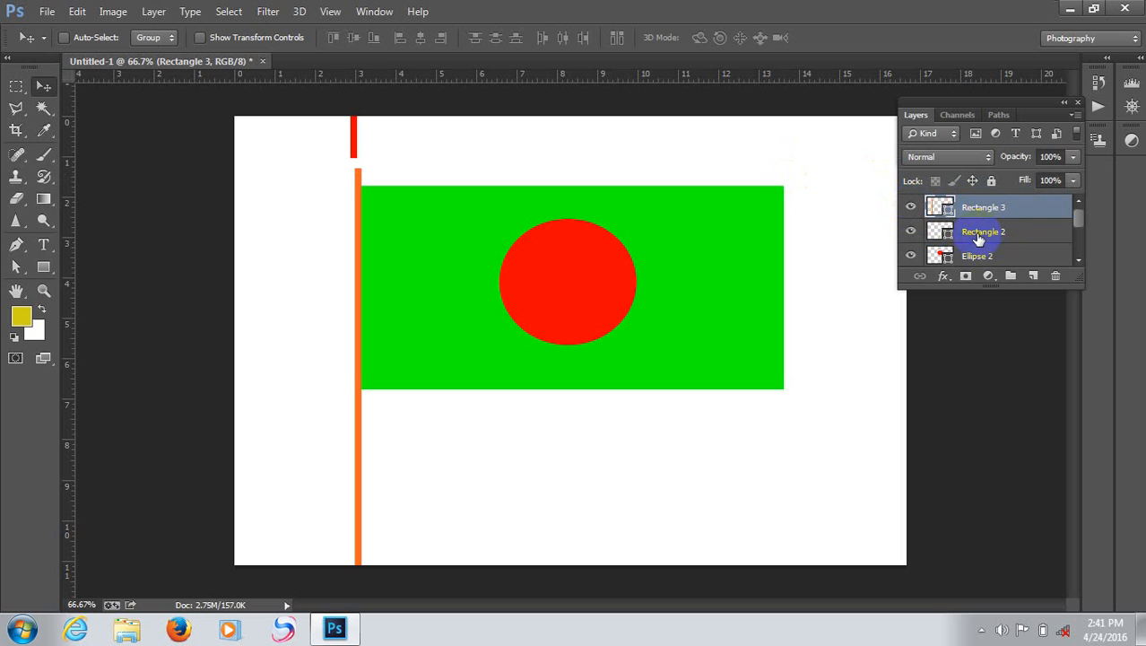
left_click(979, 235)
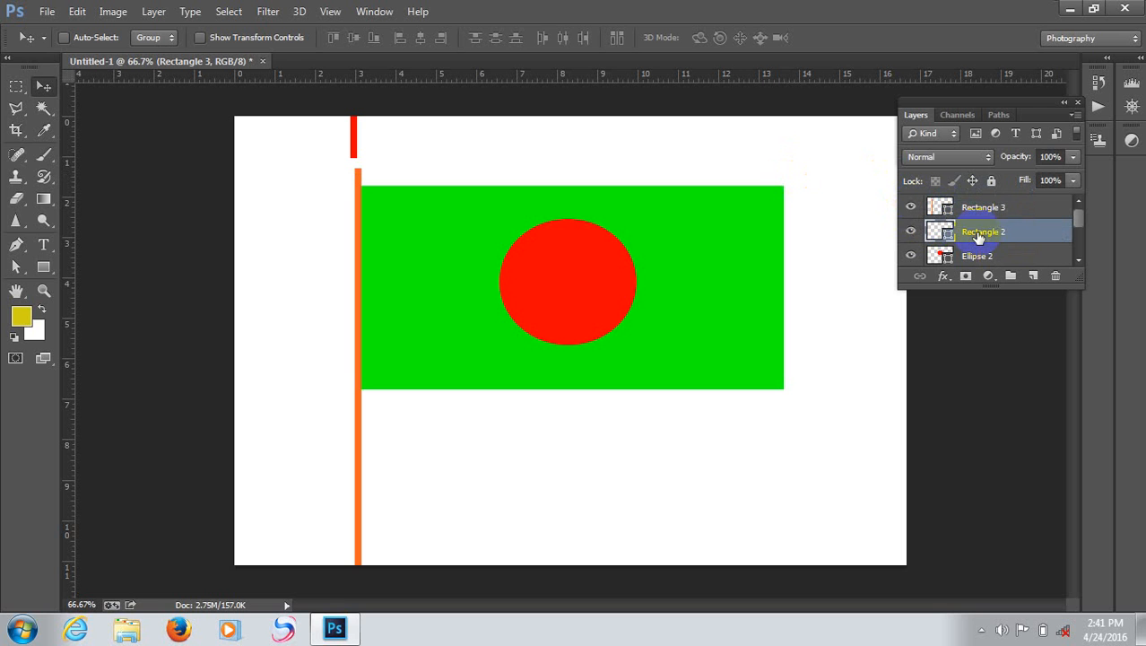
left_click(910, 233)
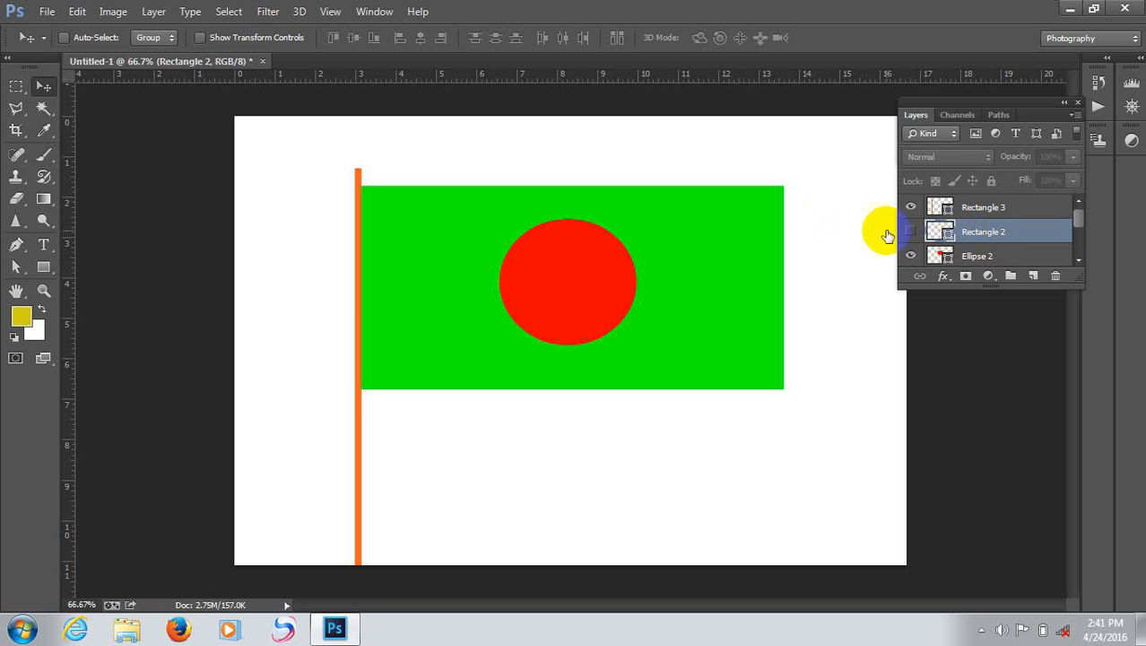
left_click(910, 233)
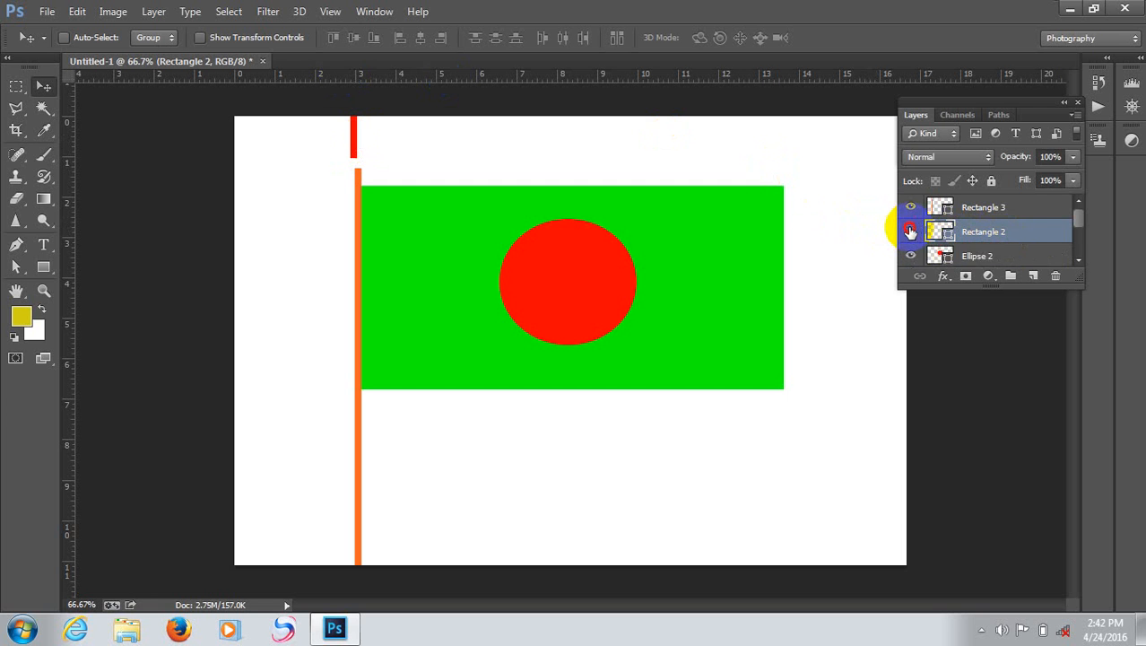
left_click(911, 232)
left_click(910, 232)
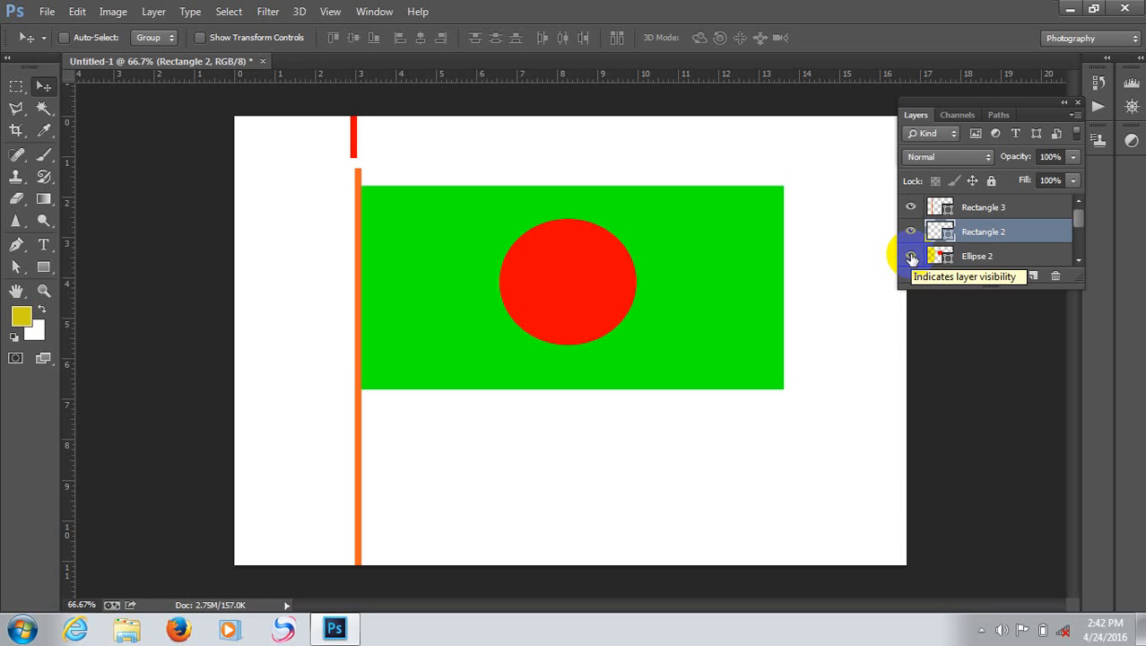
Step: Hide and show the Ellipse 2 and Rectangle 3 layers to check which shapes they hold
left_click(911, 257)
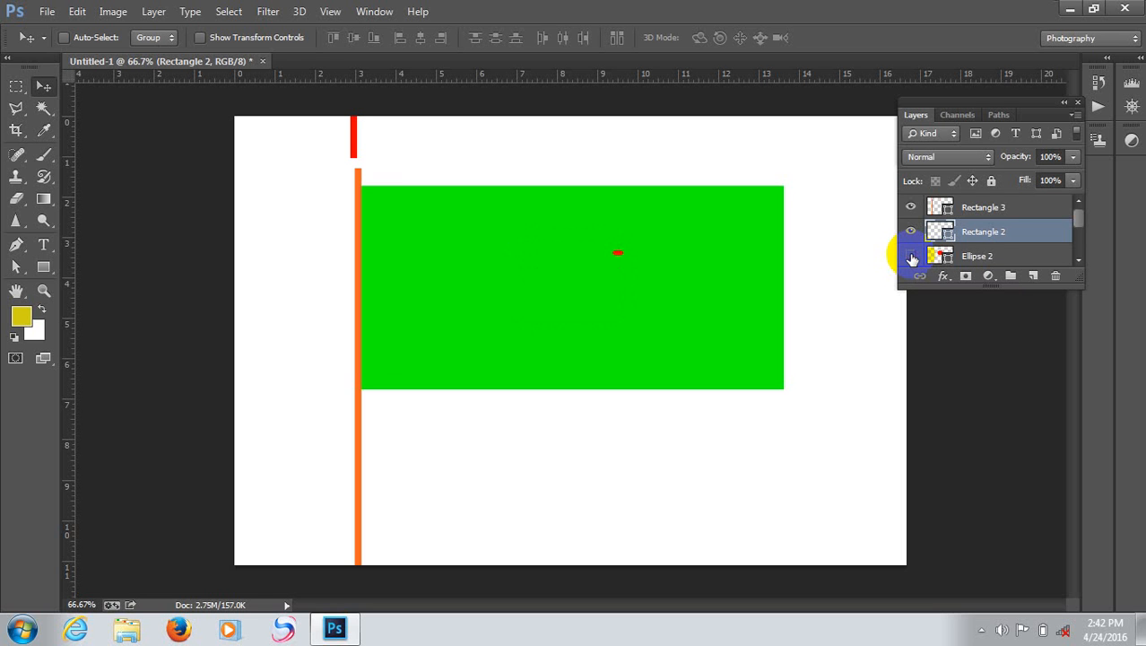
left_click(911, 257)
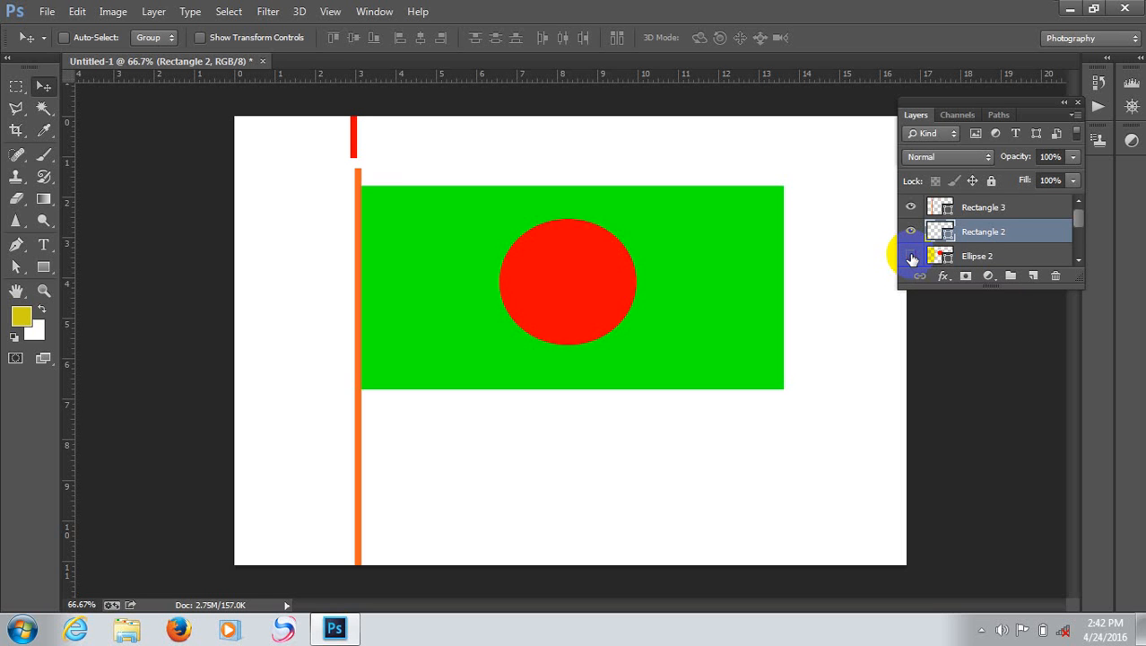
left_click(911, 258)
left_click(911, 258)
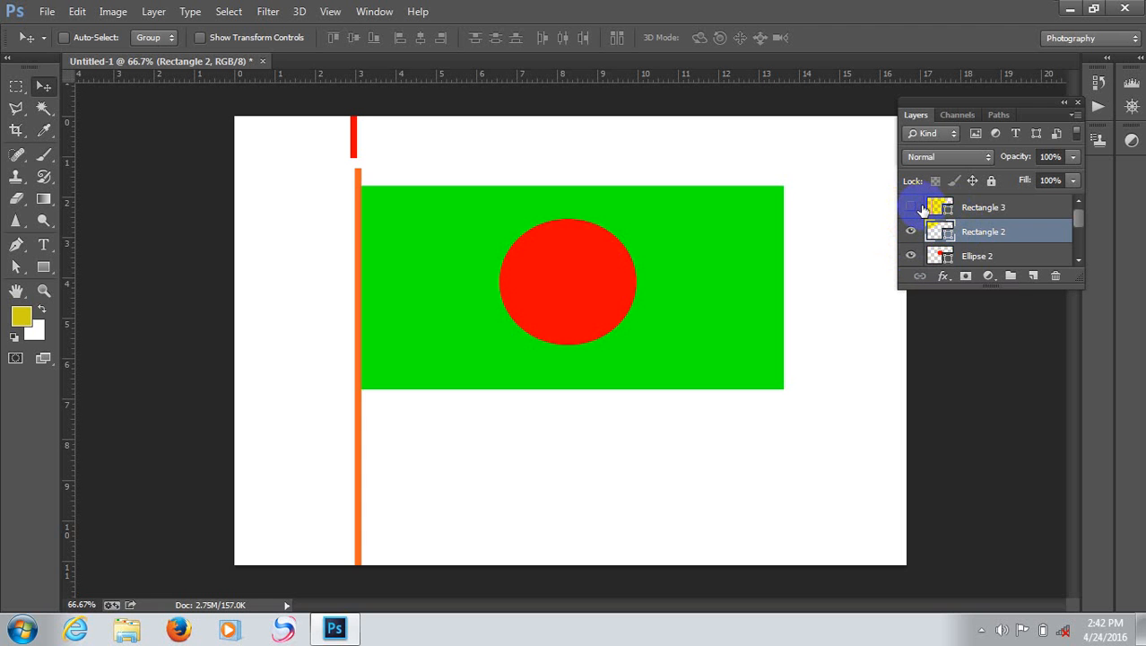
left_click(912, 207)
left_click(912, 208)
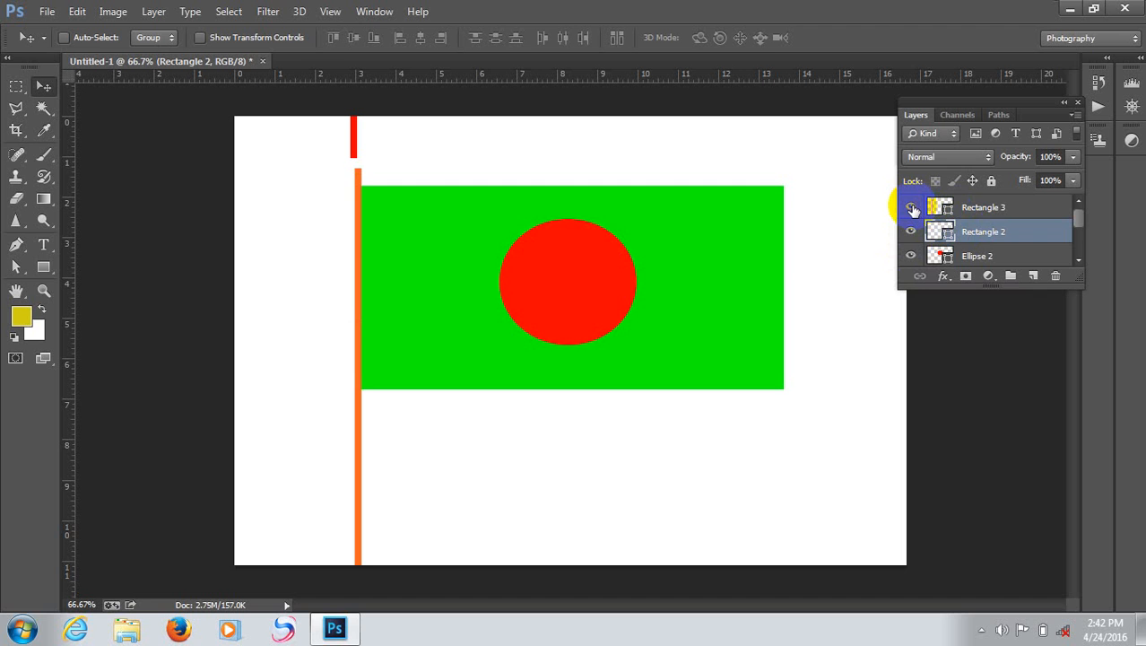
Step: Check the Rectangle 2 layer by toggling its visibility and delete that layer to remove the short red bar
left_click(985, 208)
left_click(983, 232)
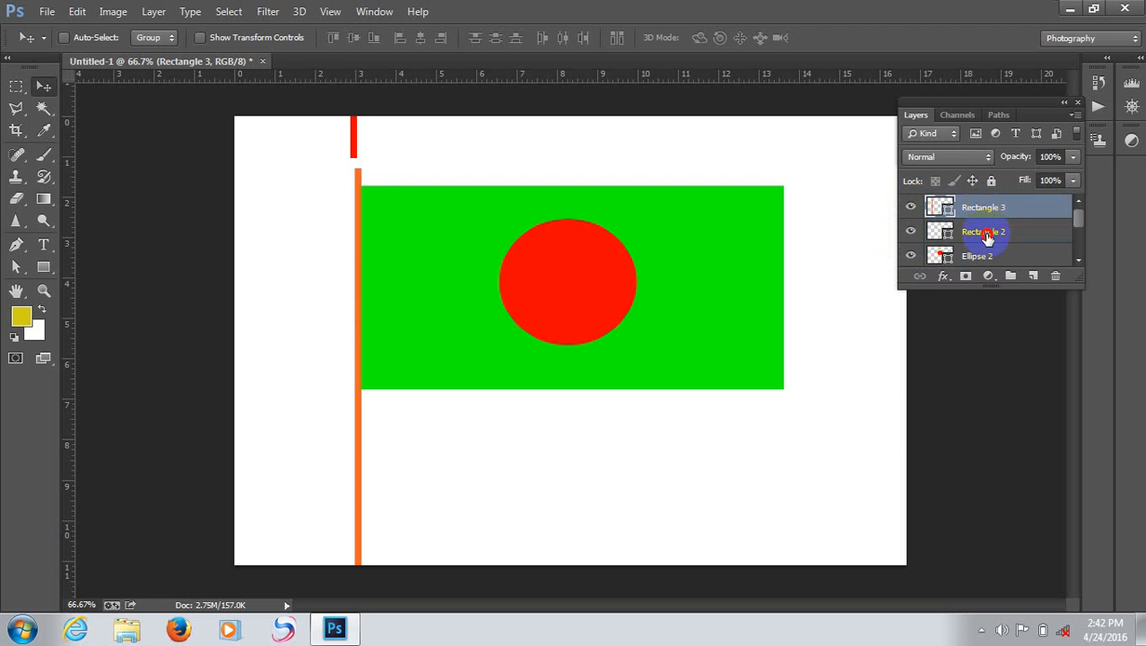
double_click(984, 232)
left_click(910, 232)
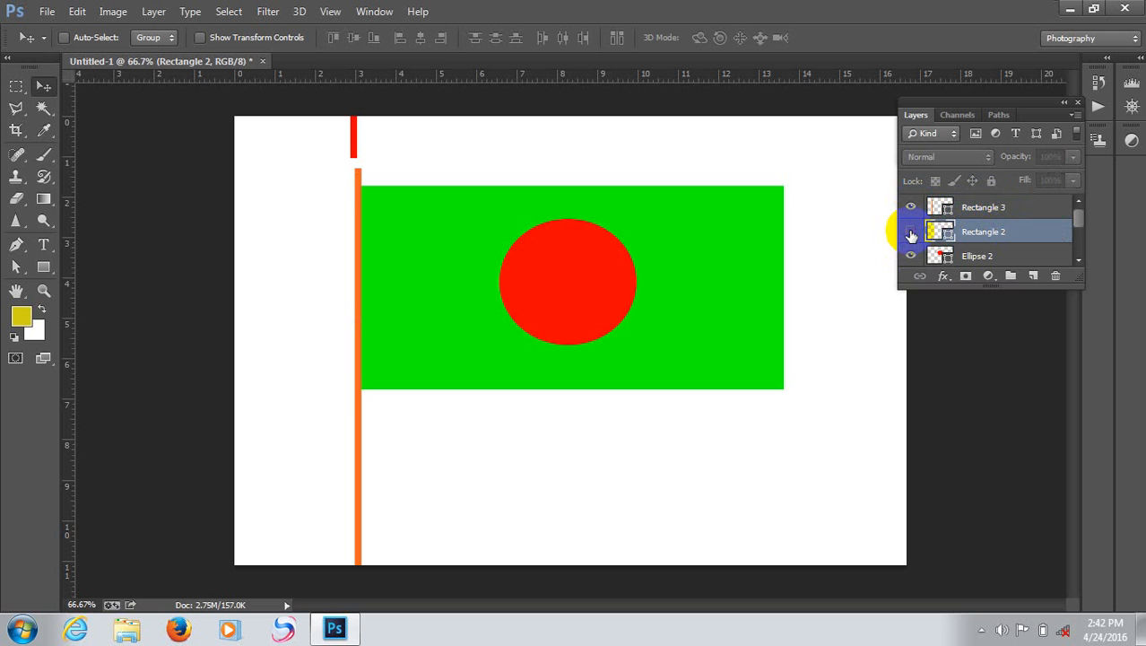
left_click(910, 232)
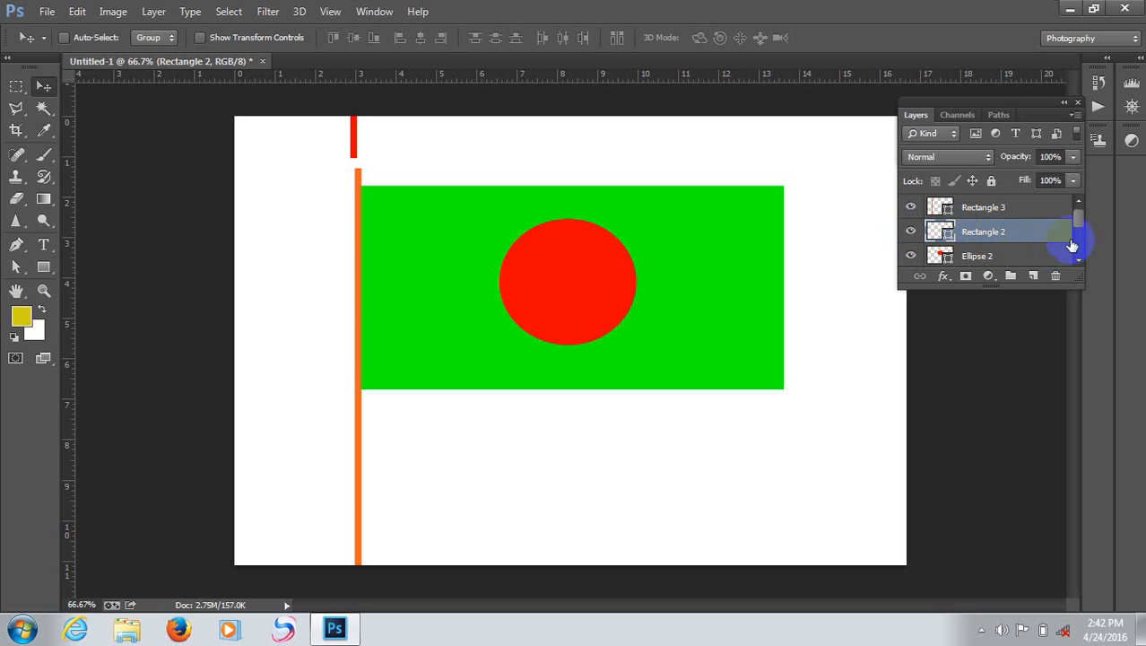
left_click(1056, 276)
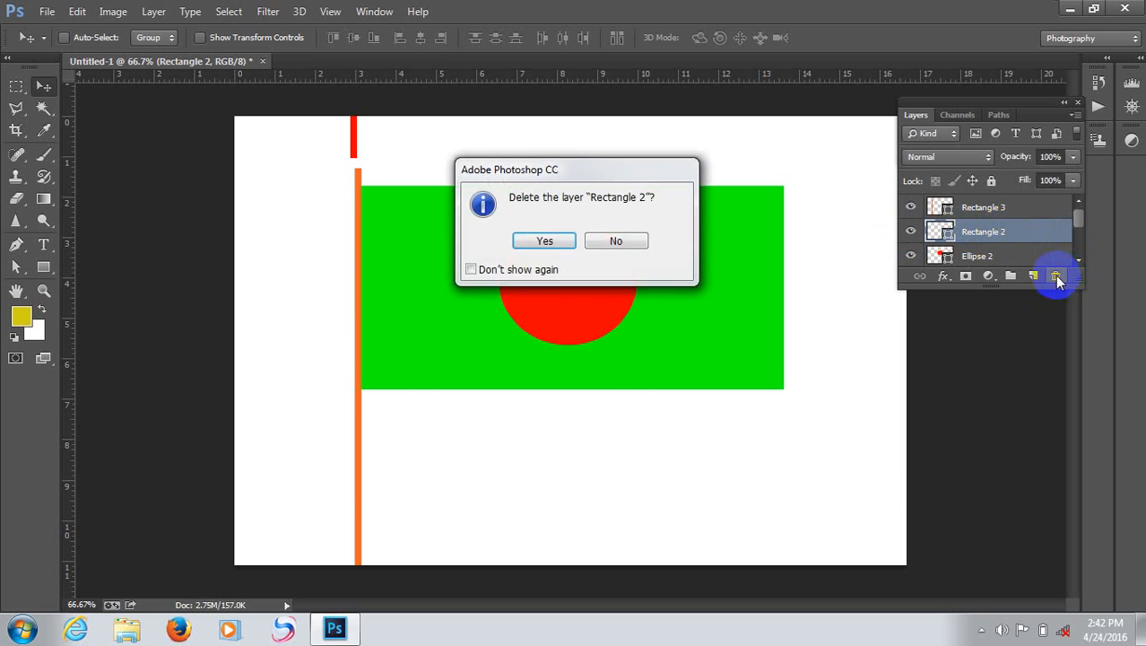
left_click(533, 240)
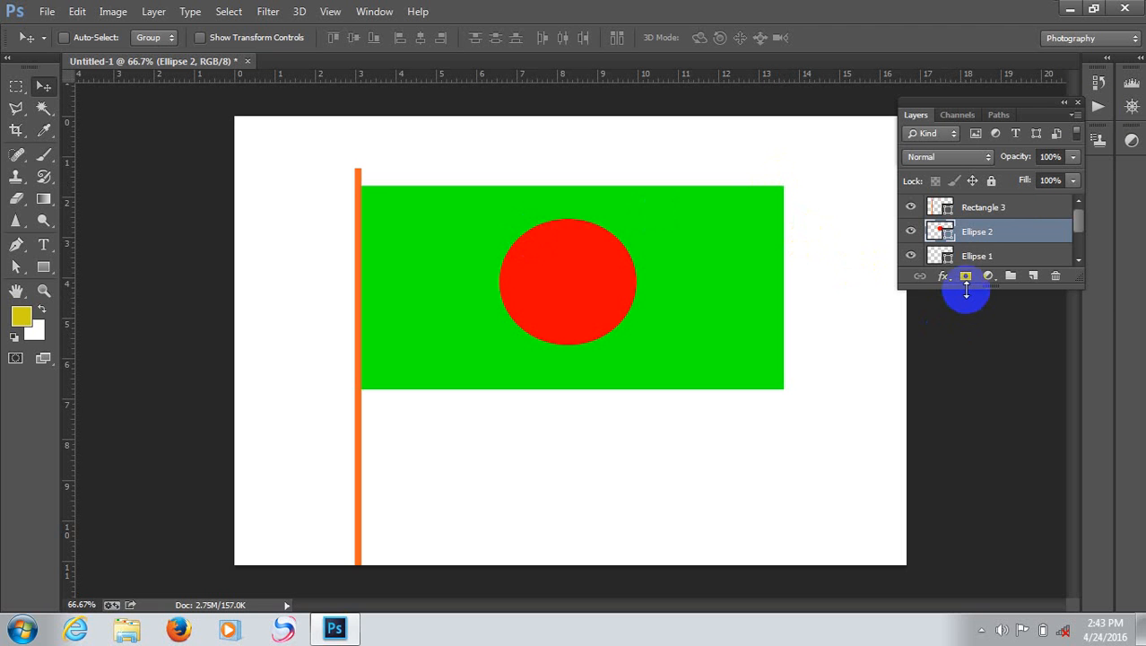
Step: Quit the program without saving the Untitled-1 document
left_click(1135, 7)
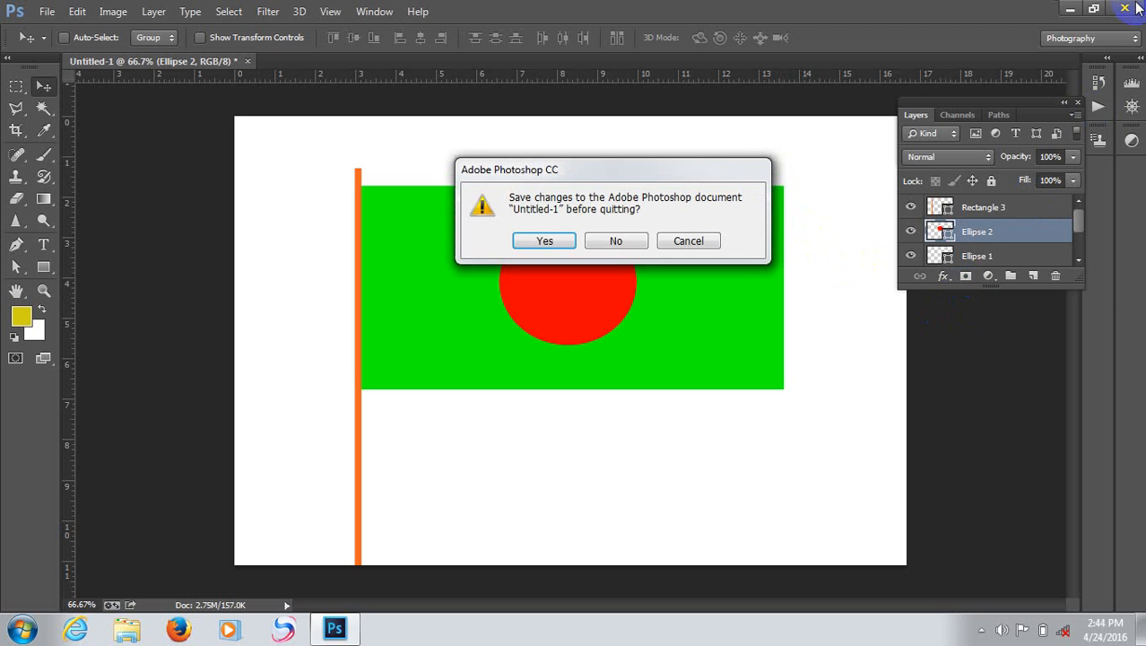
left_click(609, 242)
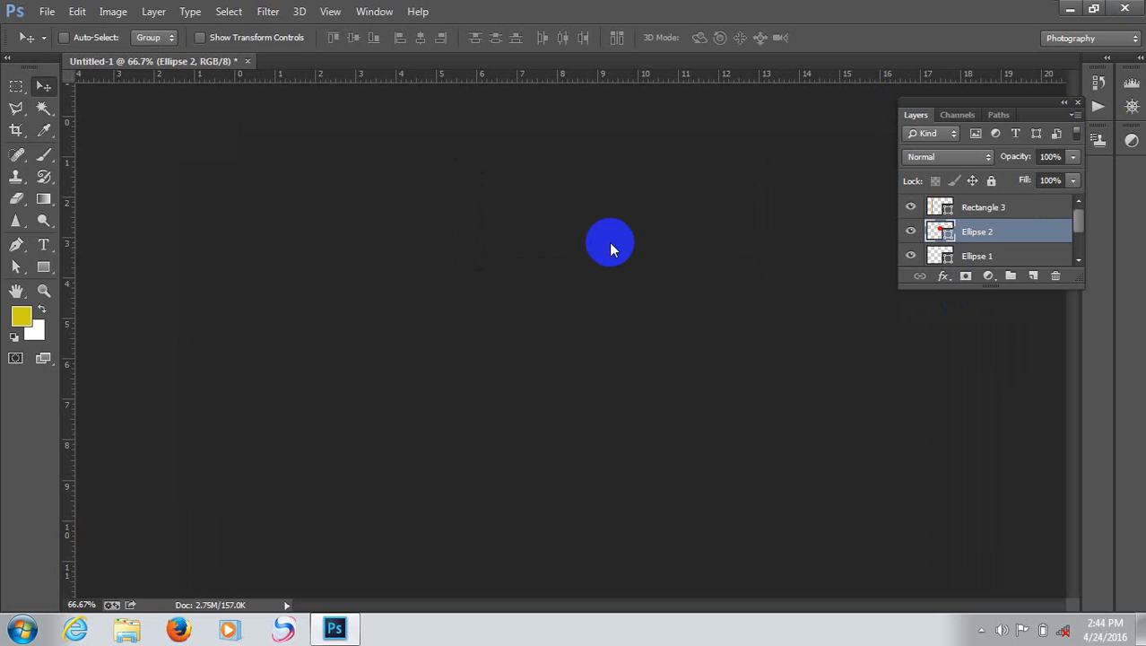